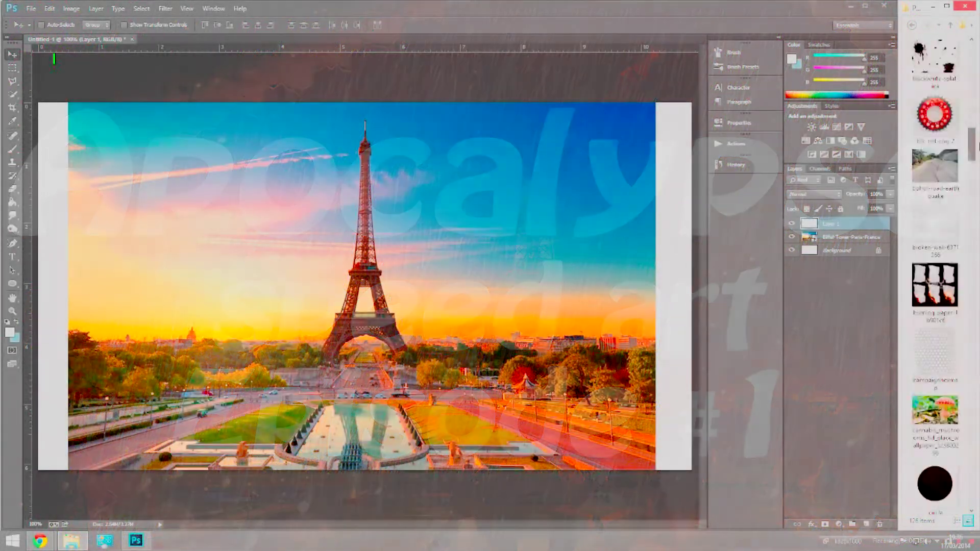
Step: Place the broken-wall image as a new layer over the Eiffel Tower photo
scroll(973, 108, "up", 10)
scroll(935, 255, "down", 5)
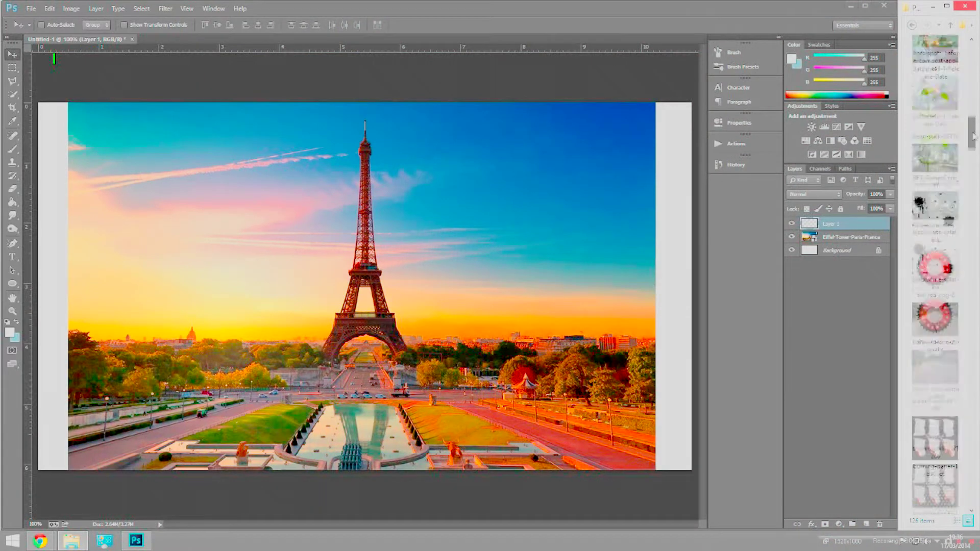
left_click_drag(935, 150, 186, 305)
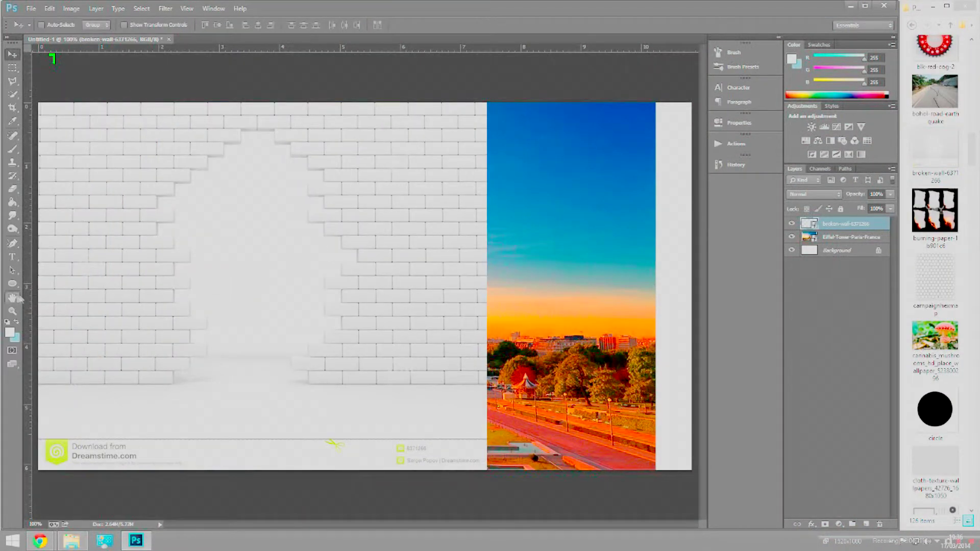
Step: Zoom in closely on the wall's broken edge
right_click(847, 226)
left_click(883, 267)
key("z")
left_click_drag(286, 131, 328, 131)
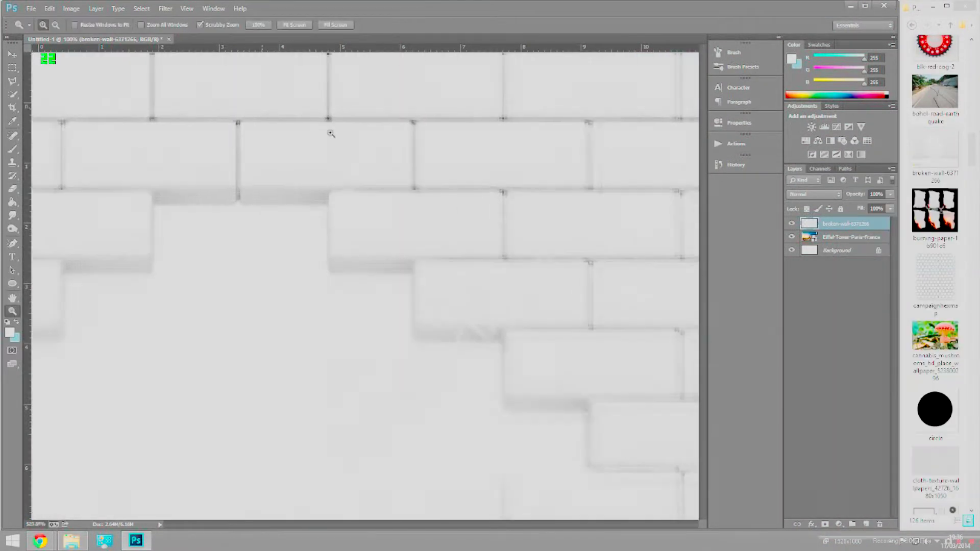
Step: Try a freehand Lasso selection on the wall, then return the view to 100%
right_click(12, 84)
left_click(46, 81)
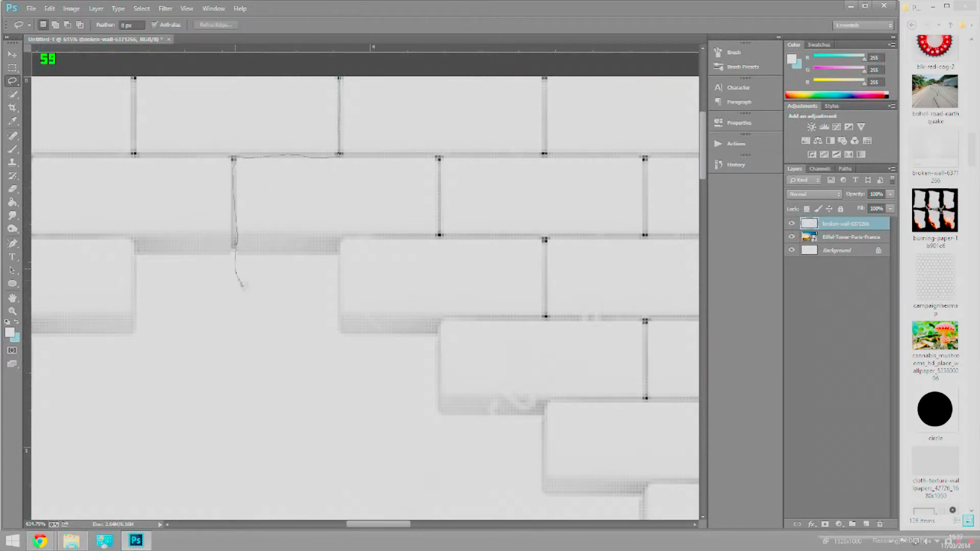
left_click_drag(238, 279, 219, 319)
scroll(292, 290, "up", 2)
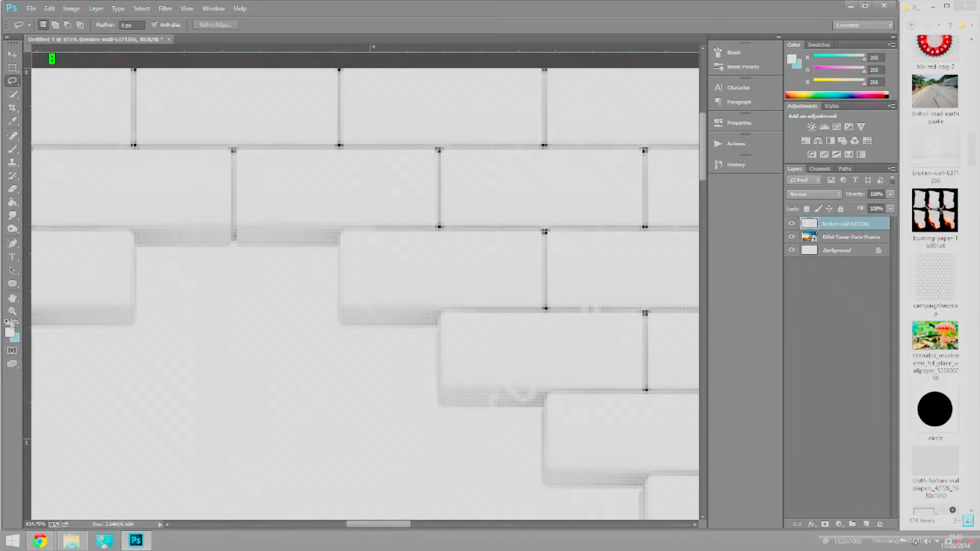
double_click(13, 310)
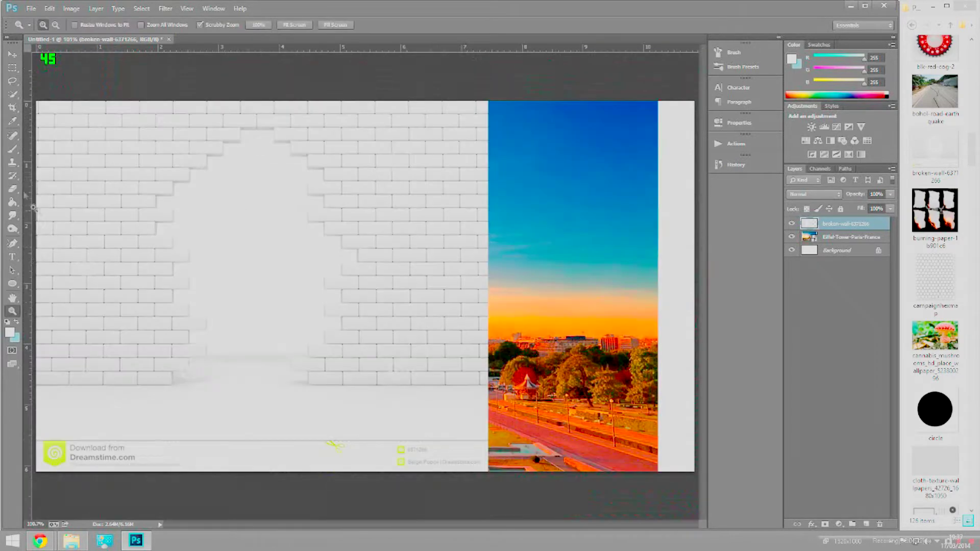
Step: Lasso the inner wall piece and shift it right, then rotate and widen the left piece
left_click(12, 81)
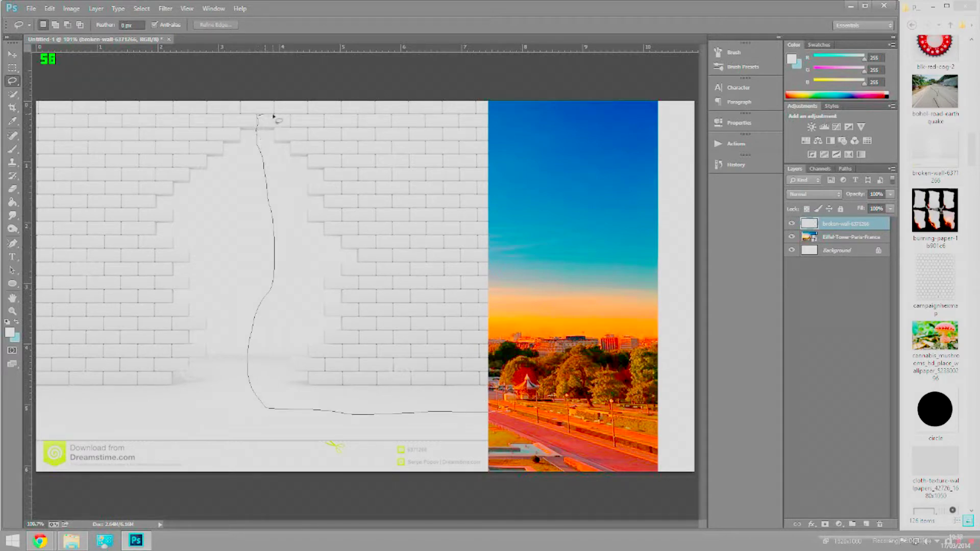
left_click_drag(542, 144, 490, 412)
key("ctrl+t")
left_click_drag(368, 257, 596, 247)
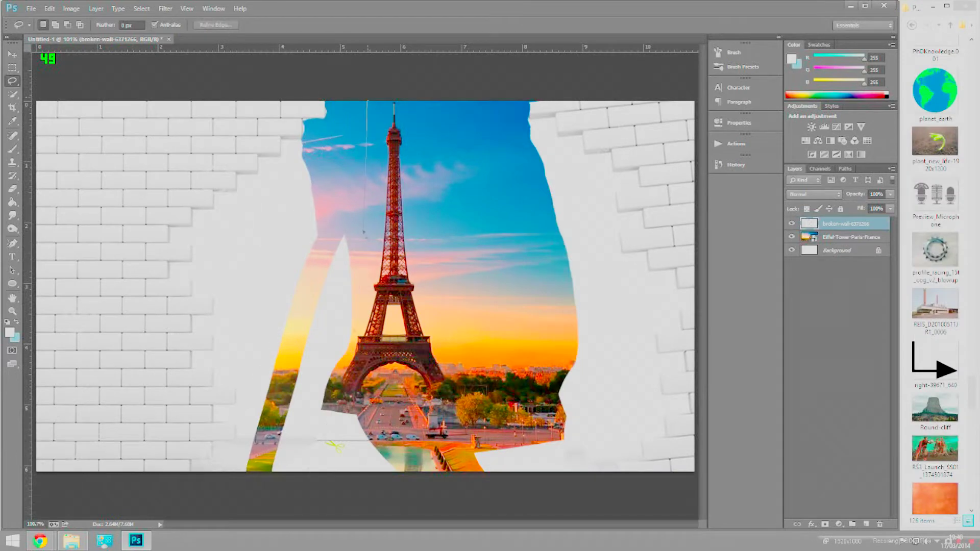
left_click_drag(178, 286, 148, 350)
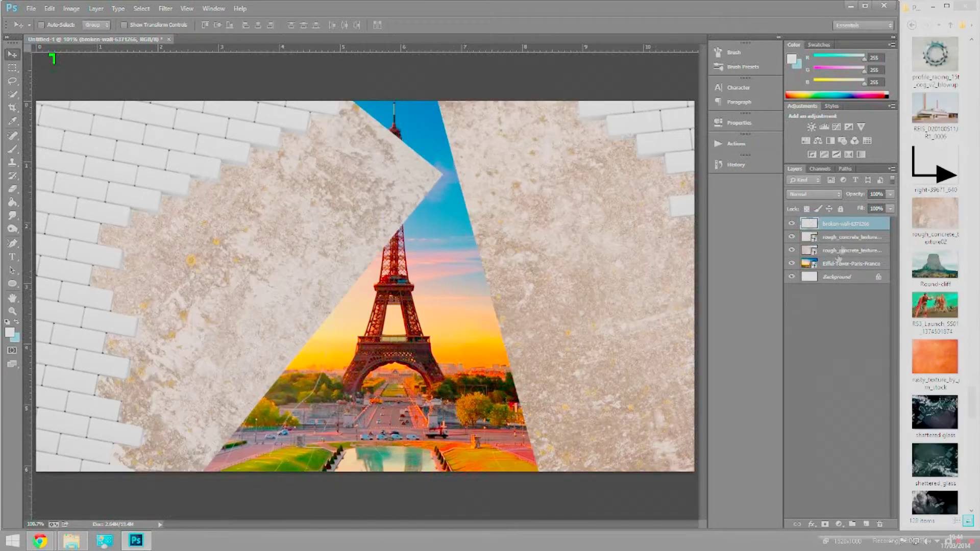
Step: Set the broken-wall layer to Linear Burn, leaving the concrete texture on Normal
left_click(814, 194)
left_click(809, 233)
key("Down")
key("Down")
key("Down")
key("Up")
key("Up")
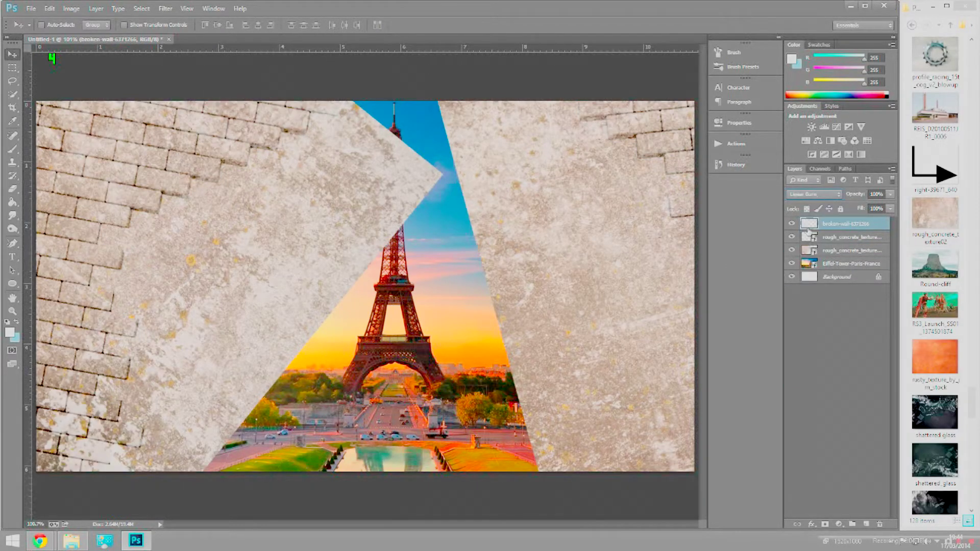
left_click(842, 250)
key("Down")
key("Down")
key("Down")
key("Down")
left_click(814, 194)
left_click(804, 197)
left_click(842, 224)
Step: Load the brick shapes as a selection and delete the concrete texture outside them
key("ctrl+a")
left_click(814, 194)
left_click(856, 384)
left_click(809, 223, "ctrl")
left_click(842, 250)
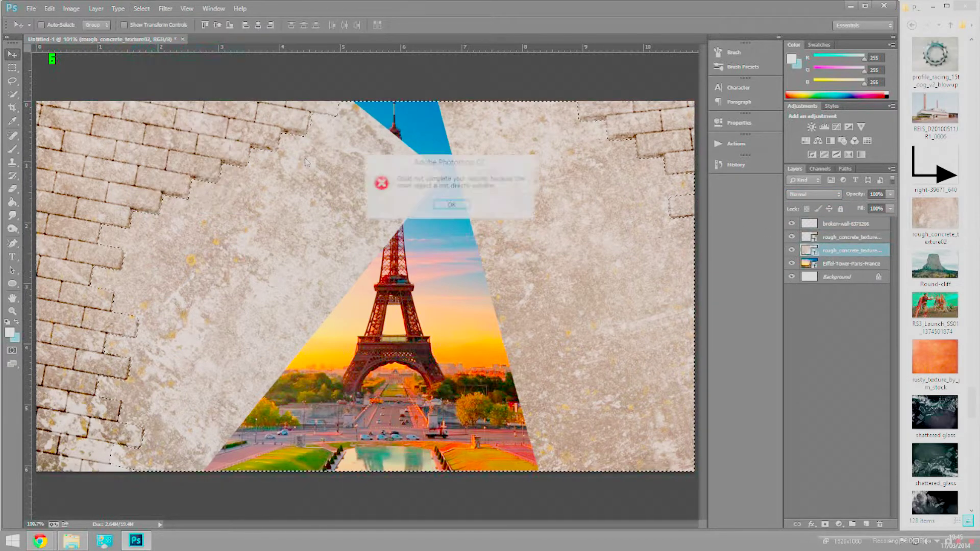
key("Delete")
Step: Trim the concrete copy layer the same way and clear the selection
left_click(850, 237)
right_click(866, 239)
key("Escape")
key("Delete")
key("ctrl+d")
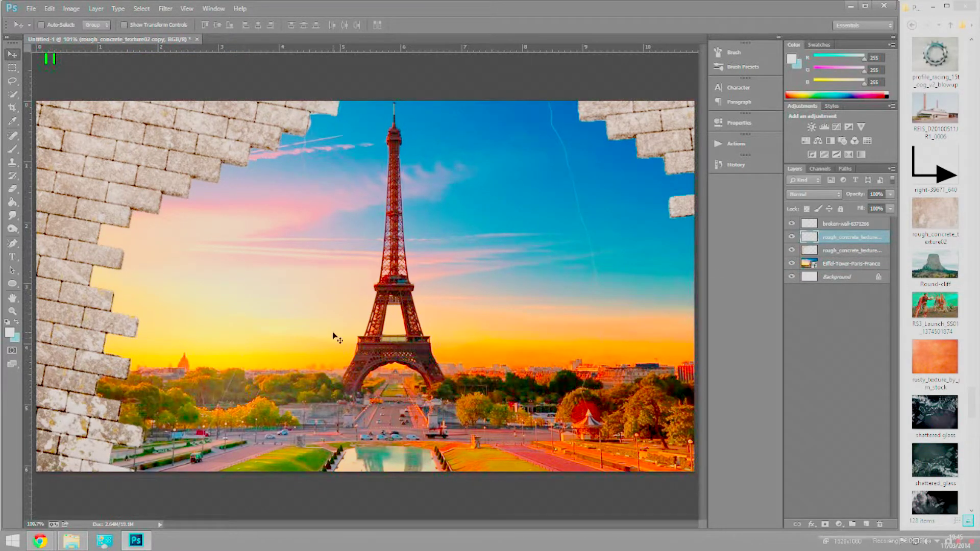
left_click(849, 263)
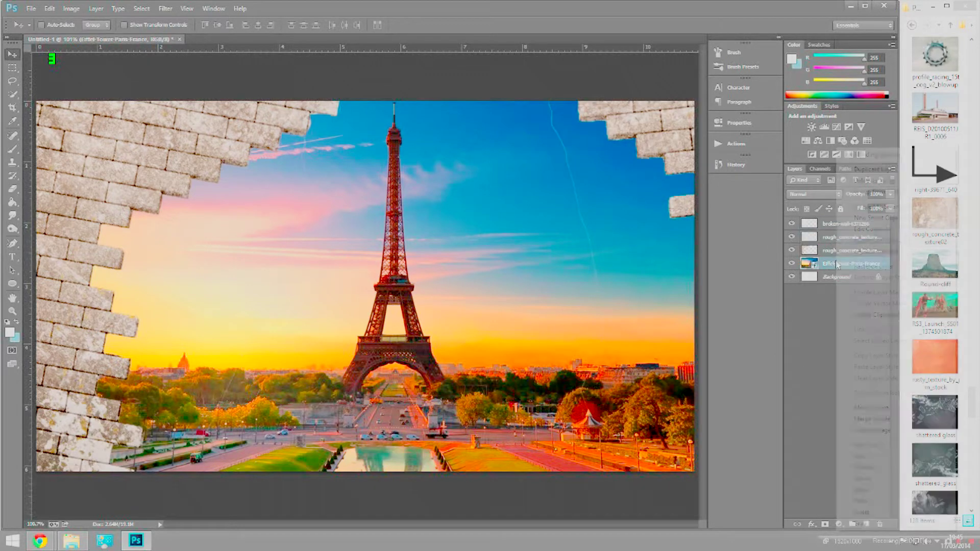
Step: Paste a brick fragment at the lower right and trim its curved white top
key("ctrl+v")
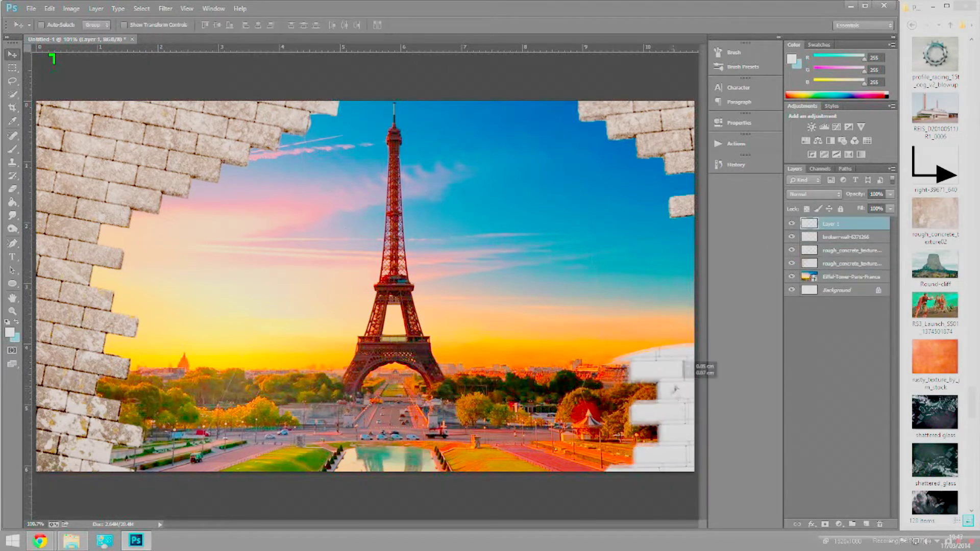
key("m")
left_click_drag(611, 270, 711, 352)
key("Delete")
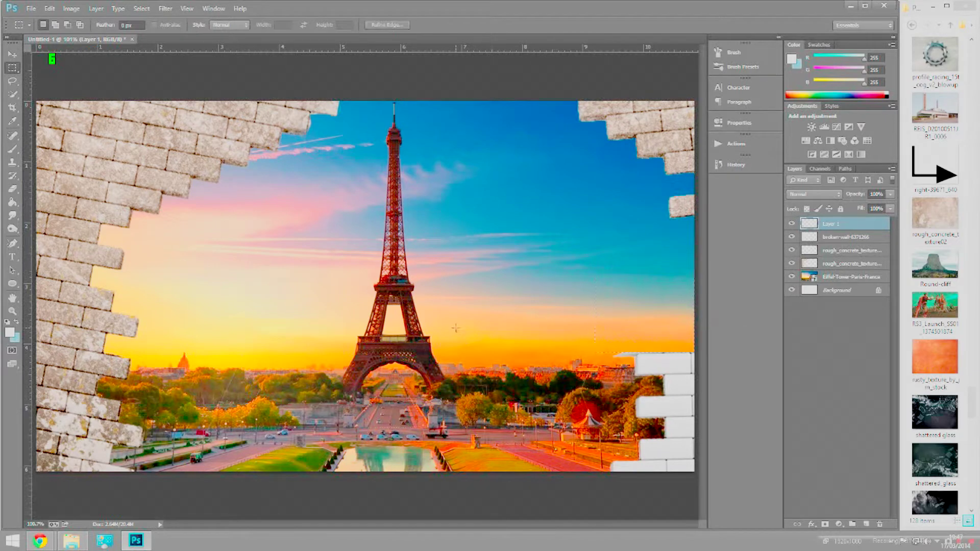
left_click_drag(622, 307, 694, 353)
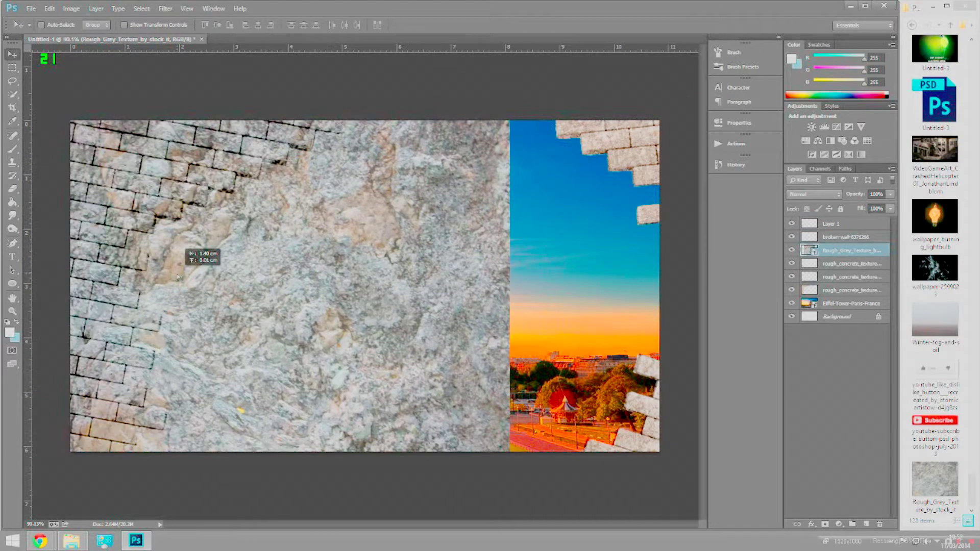
Step: Give the rock texture 69% opacity and Linear Burn; merge Layer 1 into the wall as Linear Burn
left_click_drag(880, 212, 872, 207)
key("shift+plus")
key("shift+plus")
key("shift+plus")
key("shift+plus")
key("shift+plus")
key("shift+plus")
key("shift+plus")
key("shift+plus")
key("shift+plus")
key("shift+plus")
key("shift+plus")
key("shift+plus")
key("shift+plus")
key("shift+plus")
key("shift+plus")
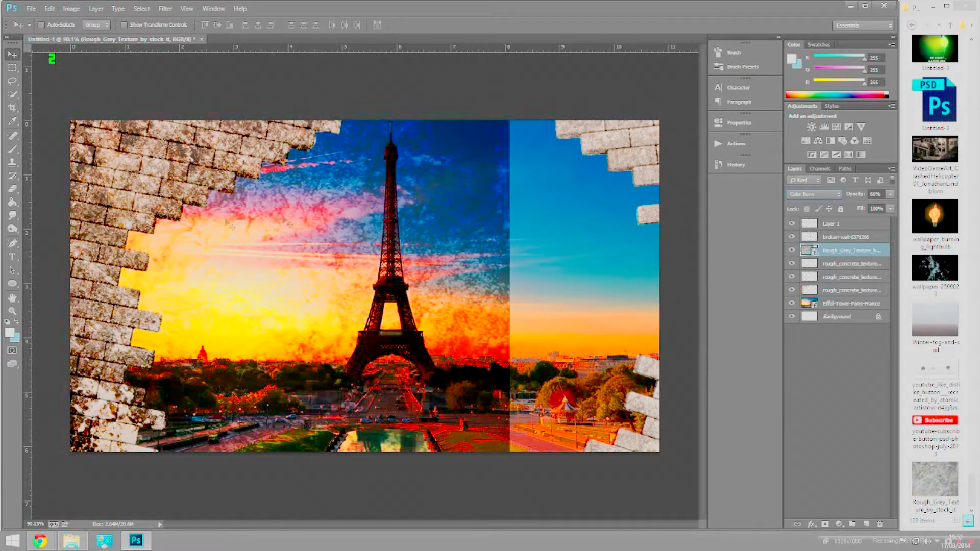
left_click(827, 237)
left_click(827, 224, "shift")
right_click(835, 225)
left_click(868, 316)
left_click(814, 194)
left_click(800, 254)
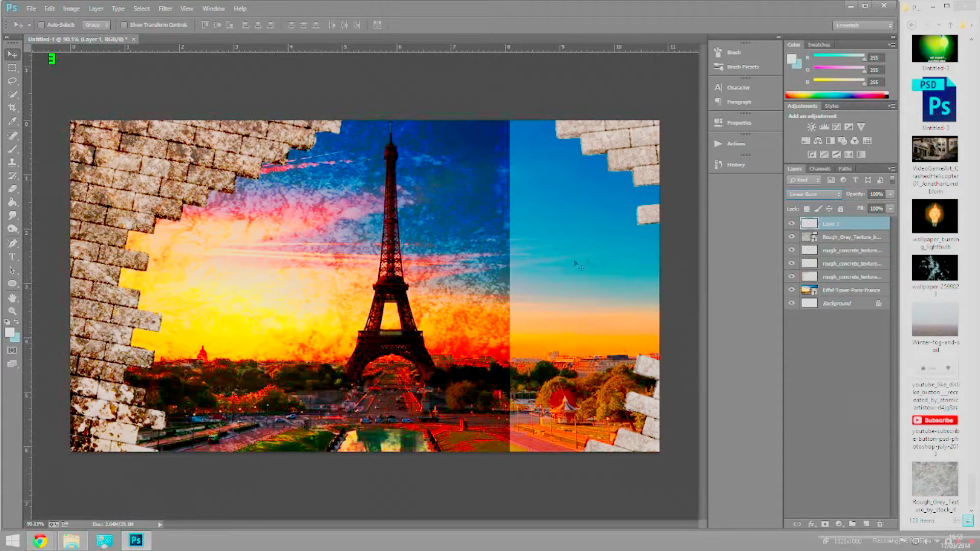
Step: Delete the rough grey texture outside the brick outline so it covers only the bricks
key("ctrl+a")
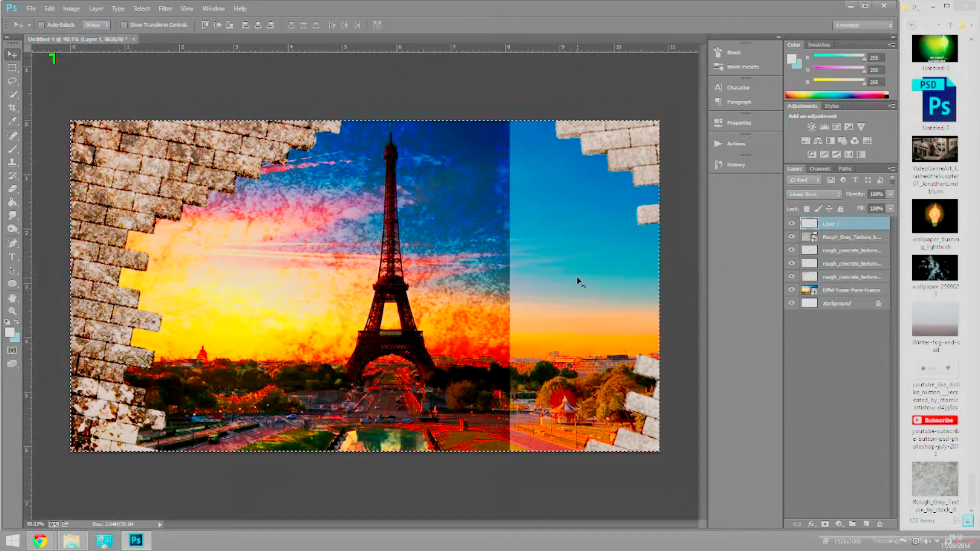
left_click(262, 284, "ctrl")
left_click(141, 8)
left_click(149, 49)
key("Delete")
key("Return")
right_click(847, 236)
left_click(770, 286)
key("Delete")
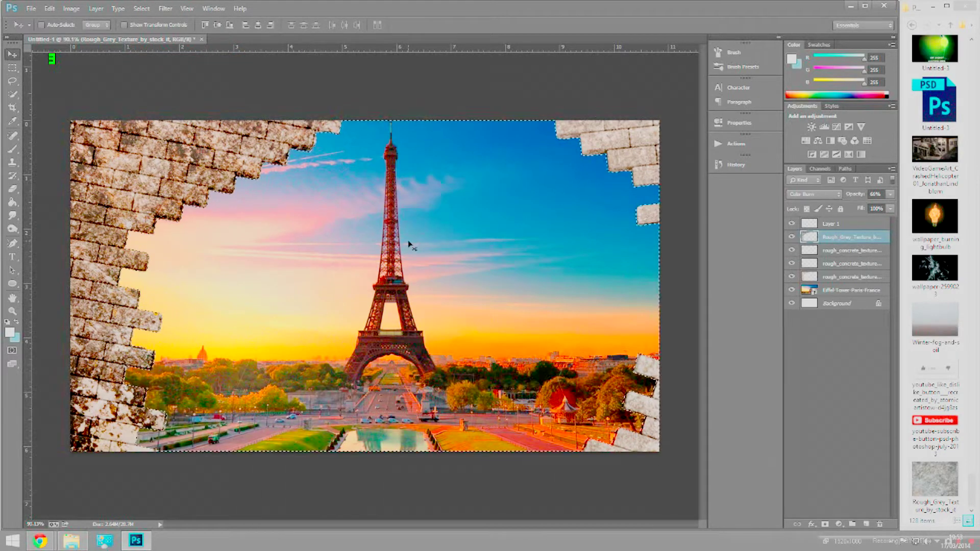
Step: Place a tilted cracked-wall texture in Multiply mode and erase sky haze left of the tower
mouse_move(935, 480)
left_mouse_down()
mouse_move(543, 274)
mouse_move(604, 208)
left_mouse_up()
key("Return")
left_click(814, 194)
left_click(800, 234)
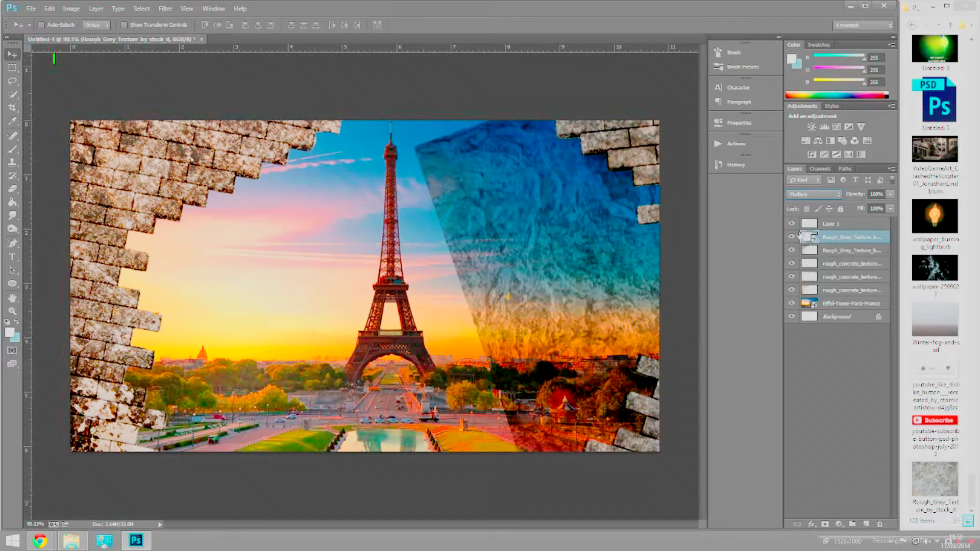
left_click_drag(186, 283, 130, 286)
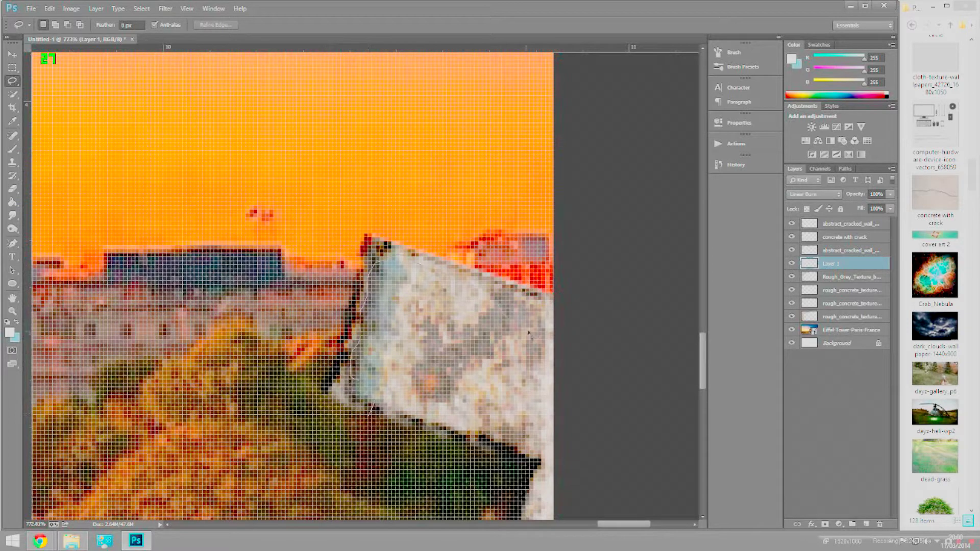
Step: Cut the excess texture around the lower-right brick edge from the cracked-wall and concrete layers
left_click_drag(357, 425, 374, 410)
key("alt+bracketleft")
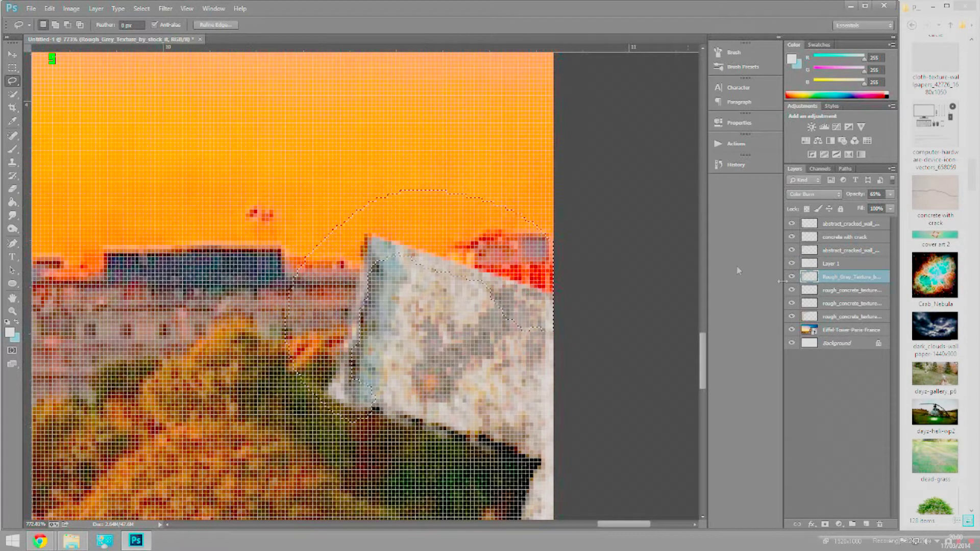
key("alt+bracketright")
key("alt+bracketright")
key("Delete")
key("ctrl+d")
key("alt+bracketleft")
key("alt+bracketleft")
key("alt+bracketleft")
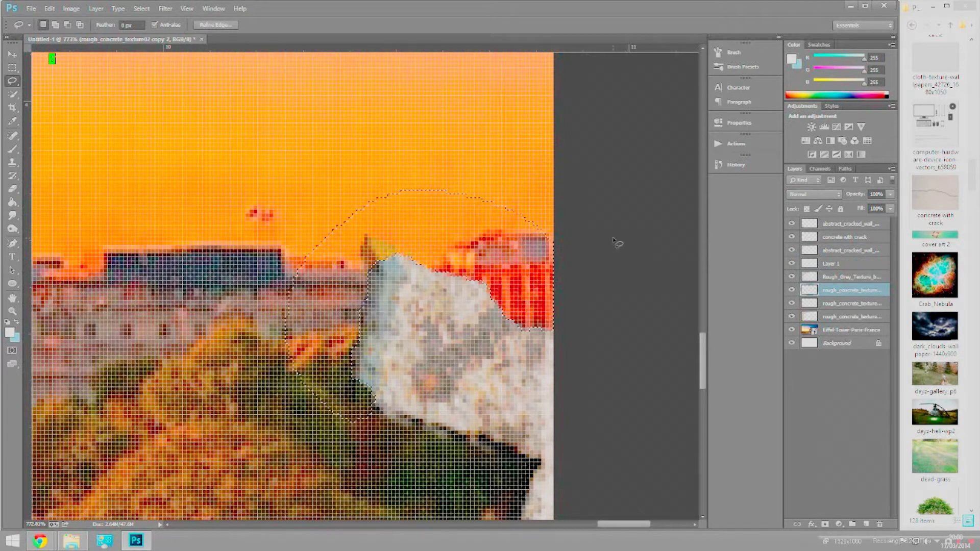
key("z")
key("ctrl+0")
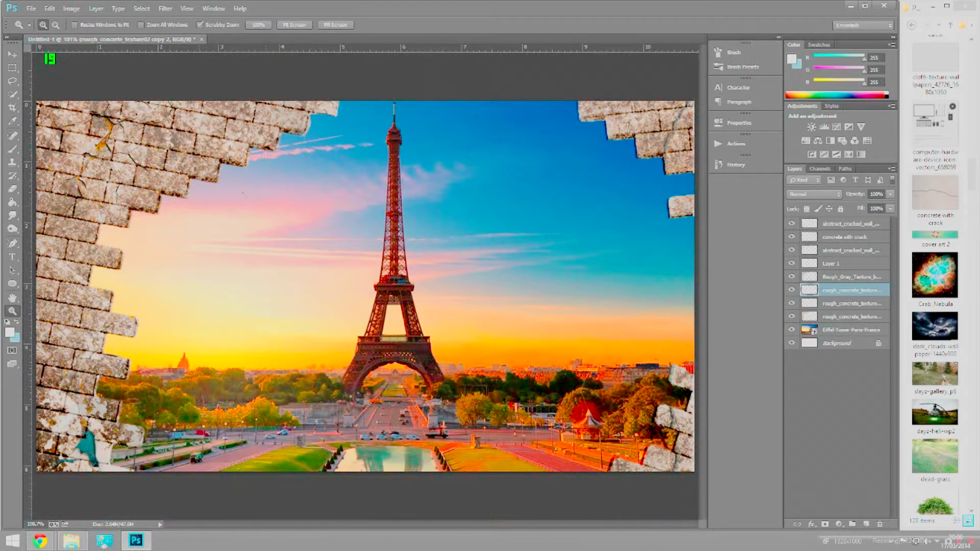
Step: Add a new Layer 2 at the top of the stack and fill it with black
left_click(865, 524)
key("ctrl+shift+bracketright")
left_click(12, 121)
left_click(9, 332)
key("Return")
key("g")
left_click(357, 286)
Step: Lower black Layer 2 to about 94% opacity and erase its centre into a vignette
scroll(808, 206, "down", 12)
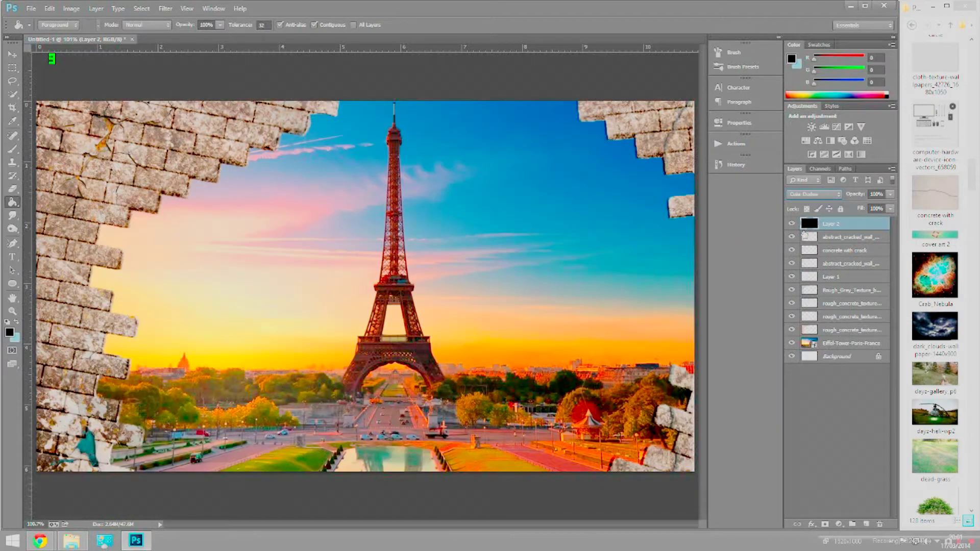
scroll(814, 194, "up", 12)
mouse_move(890, 194)
left_mouse_down()
mouse_move(888, 210)
mouse_move(843, 210)
mouse_move(886, 214)
left_mouse_up()
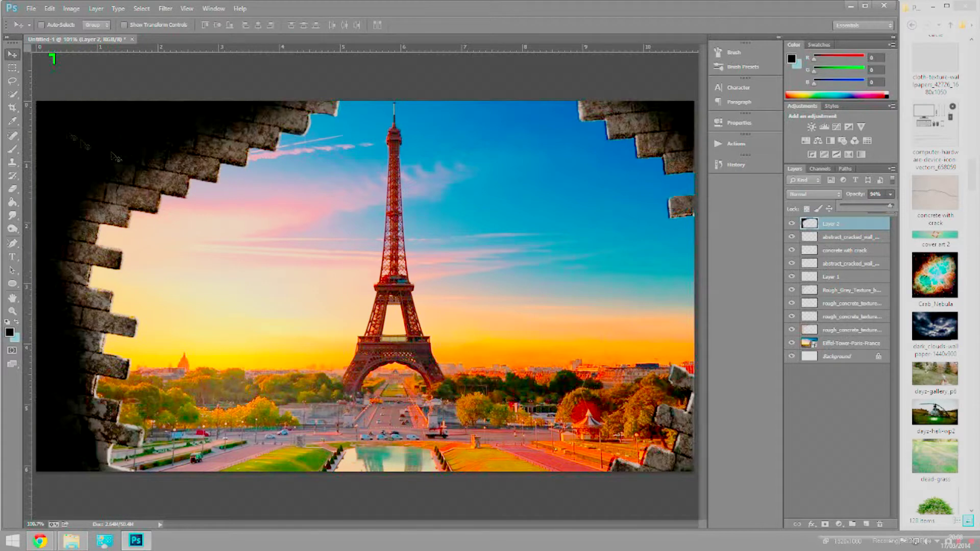
key("e")
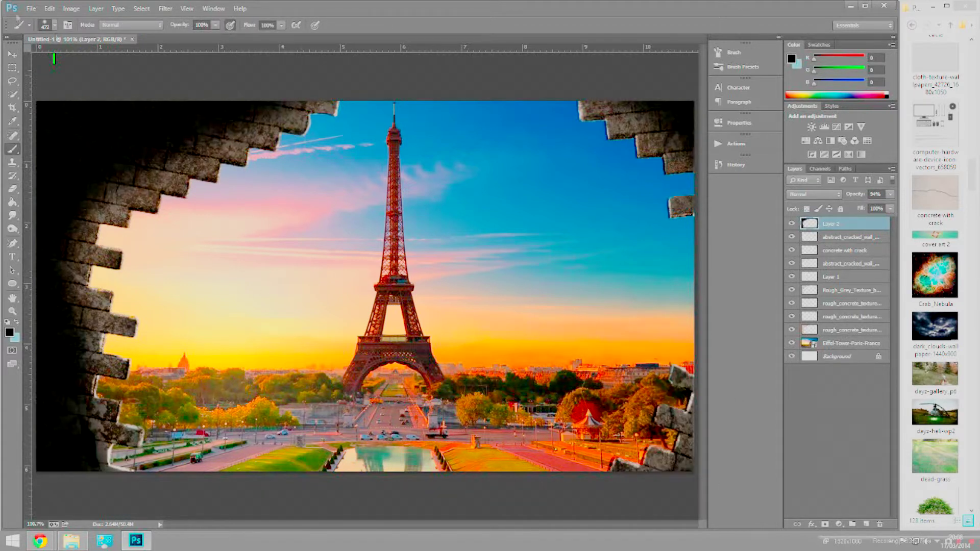
key("v")
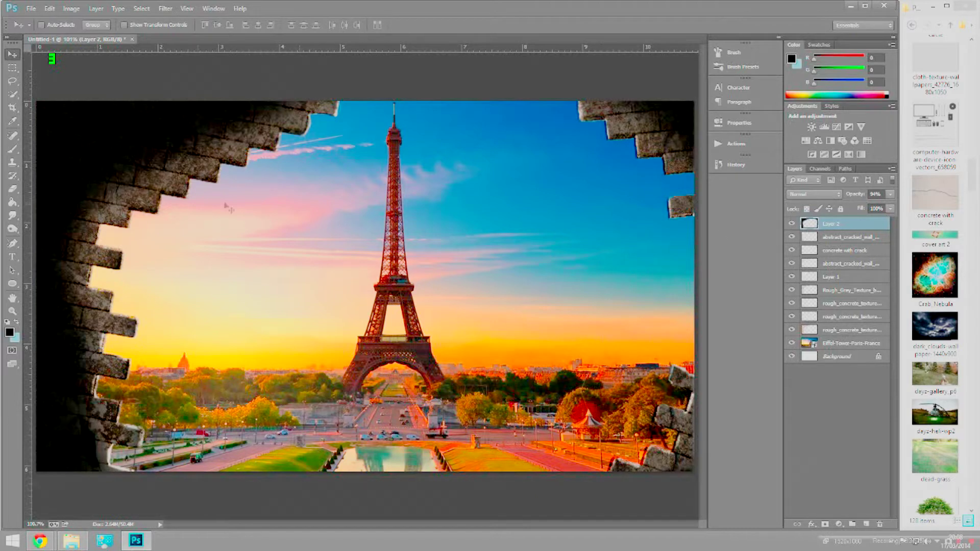
Step: Pick a brush preset for the vignette and toggle Layer 2's visibility to compare
left_click(13, 159)
left_click(51, 24)
key("Return")
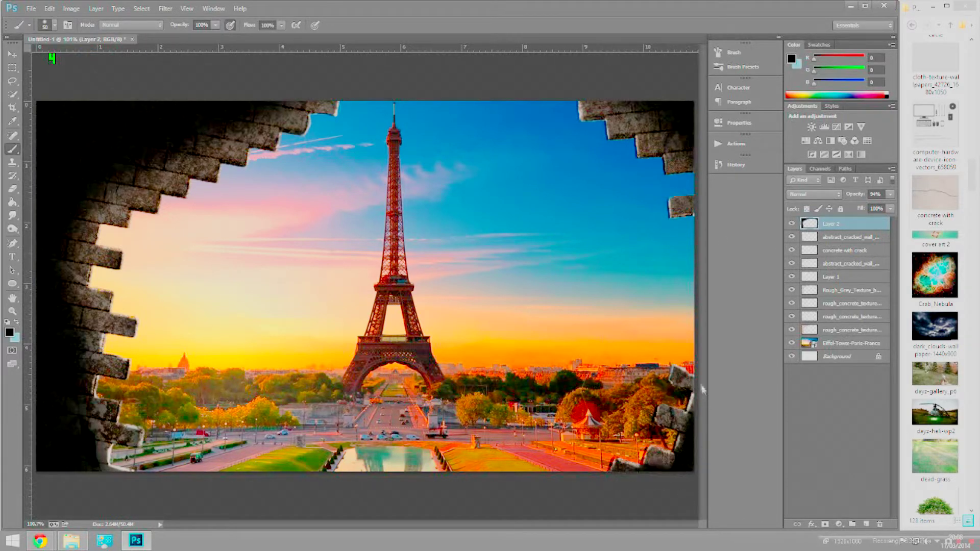
left_click(13, 54)
left_click(792, 223)
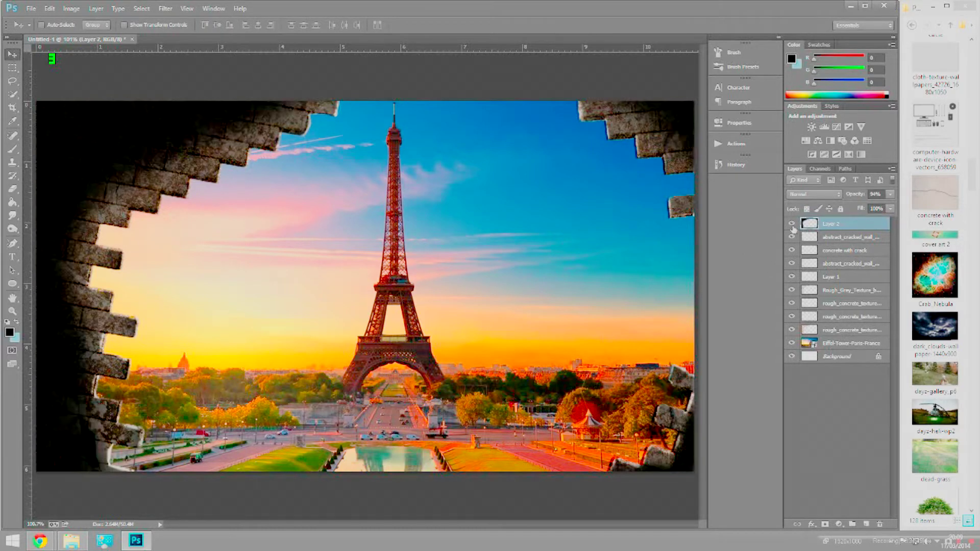
left_click(794, 224)
Step: Apply a horizontal Motion Blur of 176 pixels to Layer 1
key("alt+bracketleft")
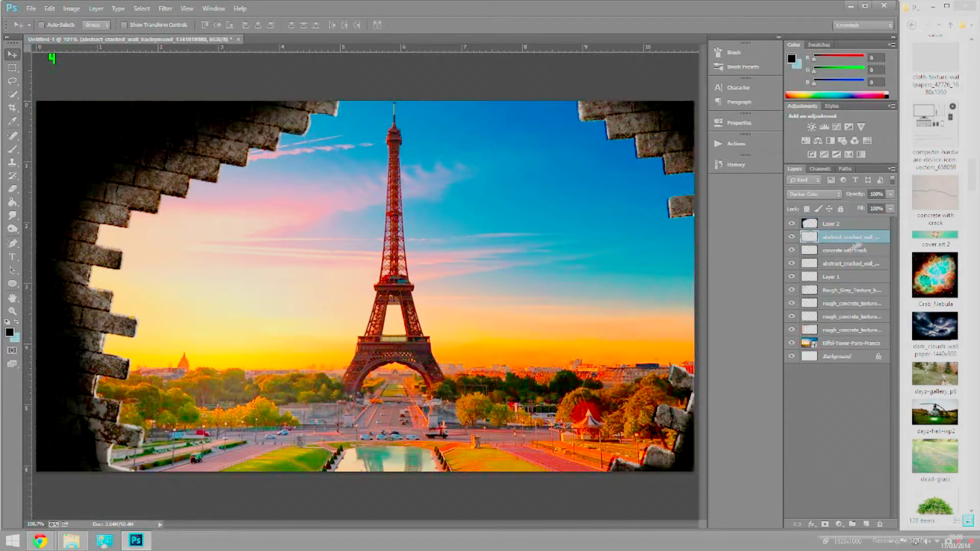
left_click(793, 279)
left_click(165, 8)
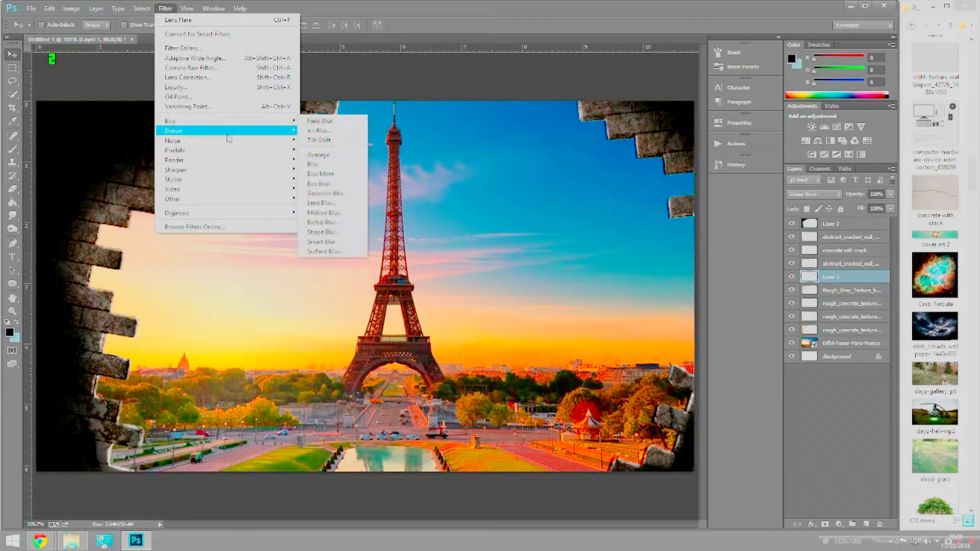
left_click(332, 213)
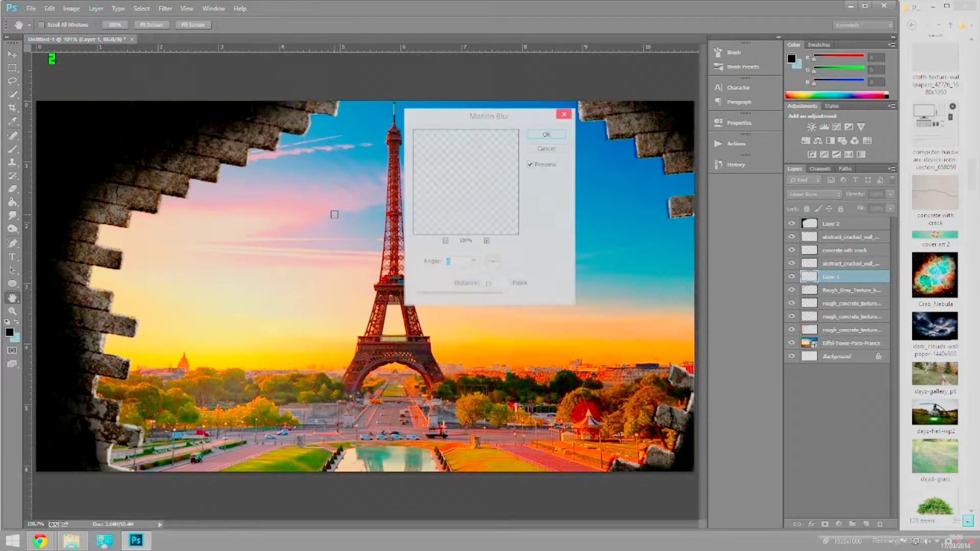
left_click_drag(474, 319, 651, 335)
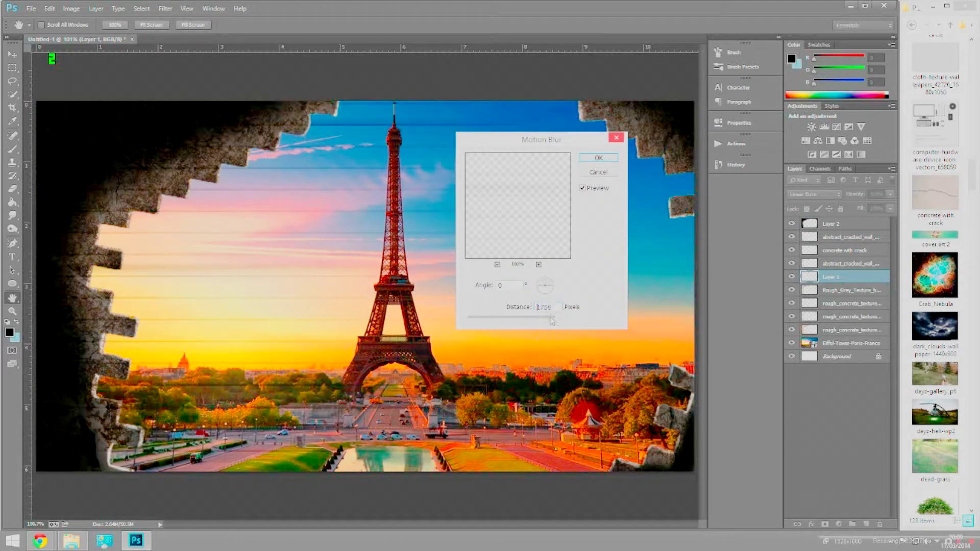
left_click_drag(553, 320, 514, 321)
left_click_drag(628, 333, 509, 319)
left_click(545, 295)
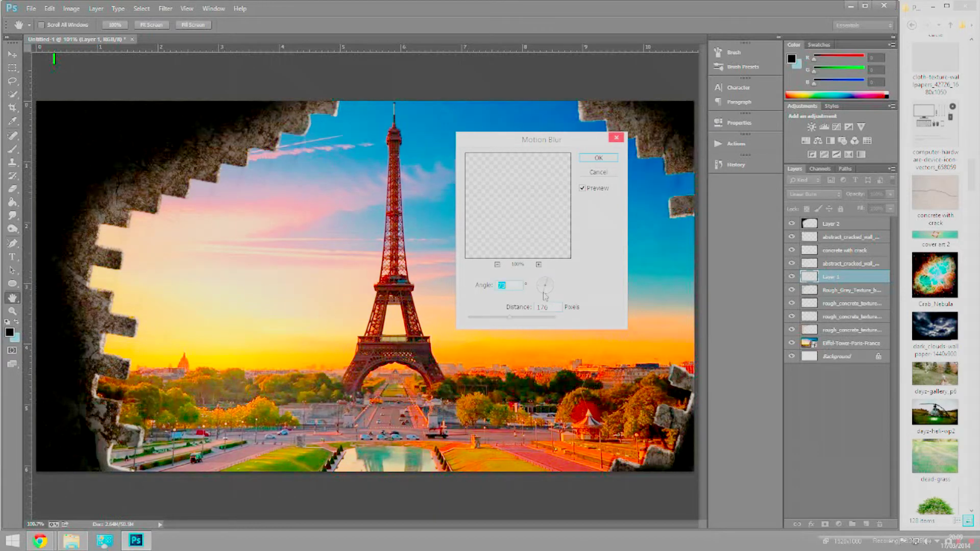
key("Return")
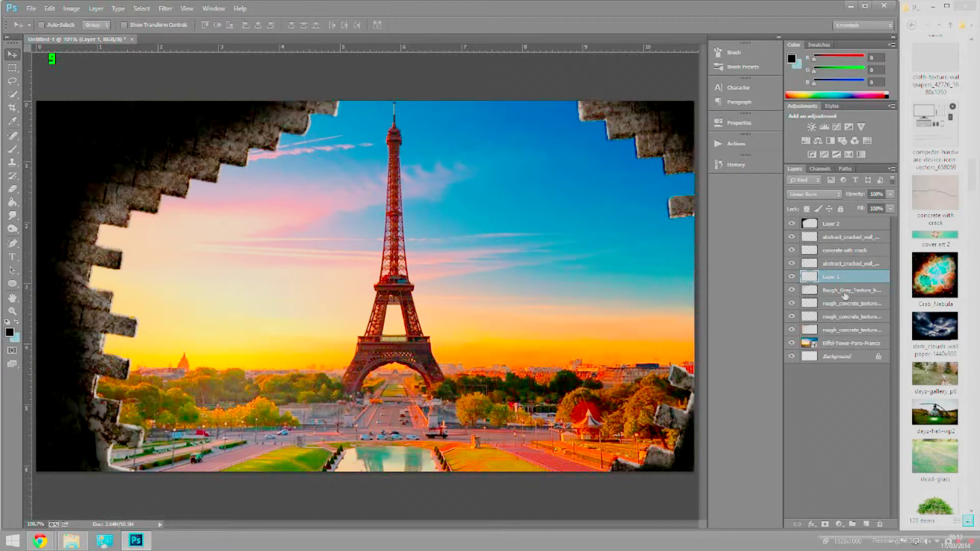
Step: Return to the top vignette layer with the Eraser active
key("alt+bracketleft")
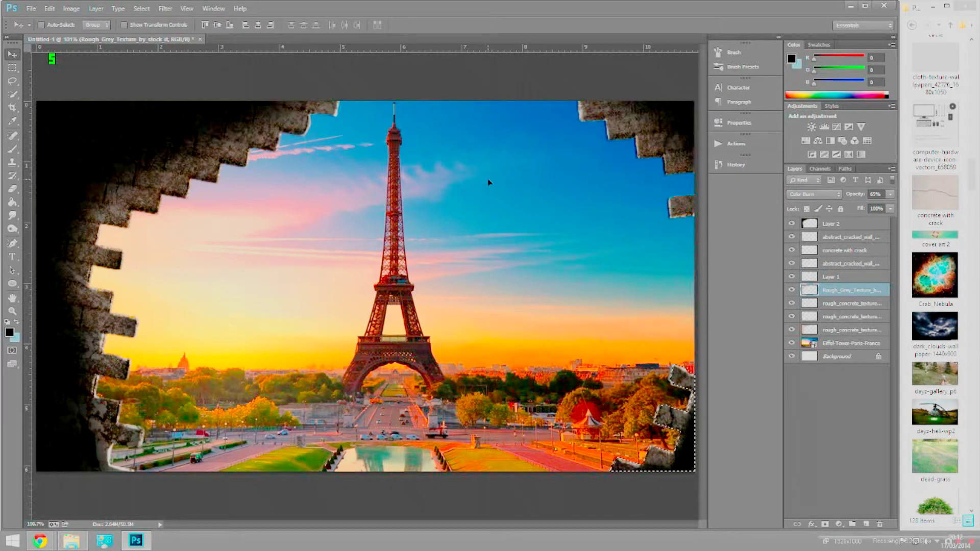
key("e")
key("alt+period")
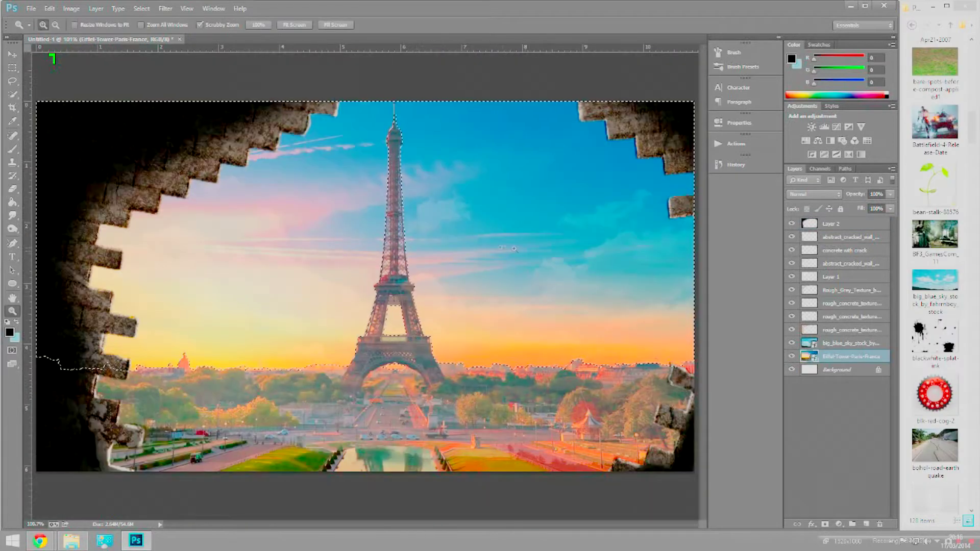
Step: Rasterize the Eiffel Tower layer and delete its selected sky
key("Delete")
key("Return")
right_click(862, 356)
left_click(788, 262)
key("Delete")
key("ctrl+d")
Step: Toggle the cracked-wall layer to compare, then lighten areas with the Dodge tool
left_click(847, 264)
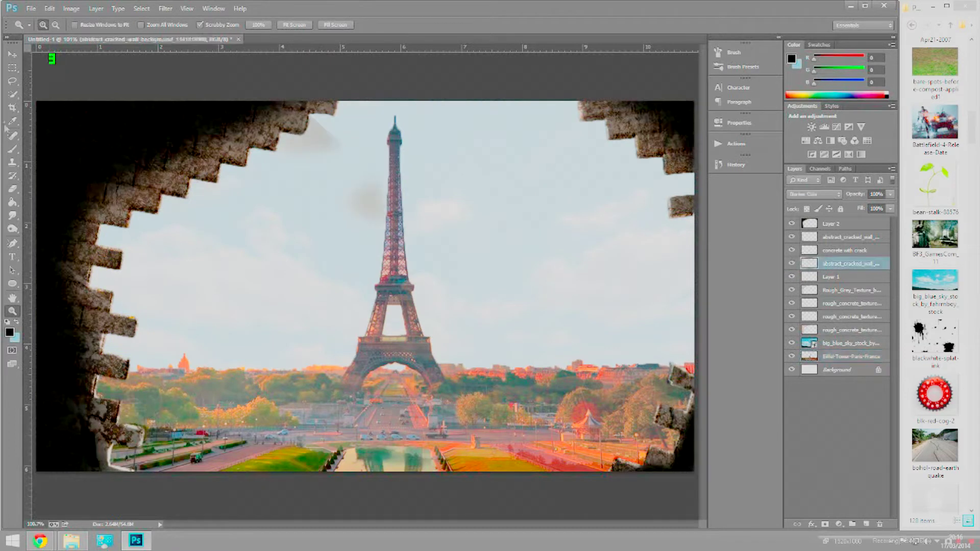
key("e")
left_click(791, 263)
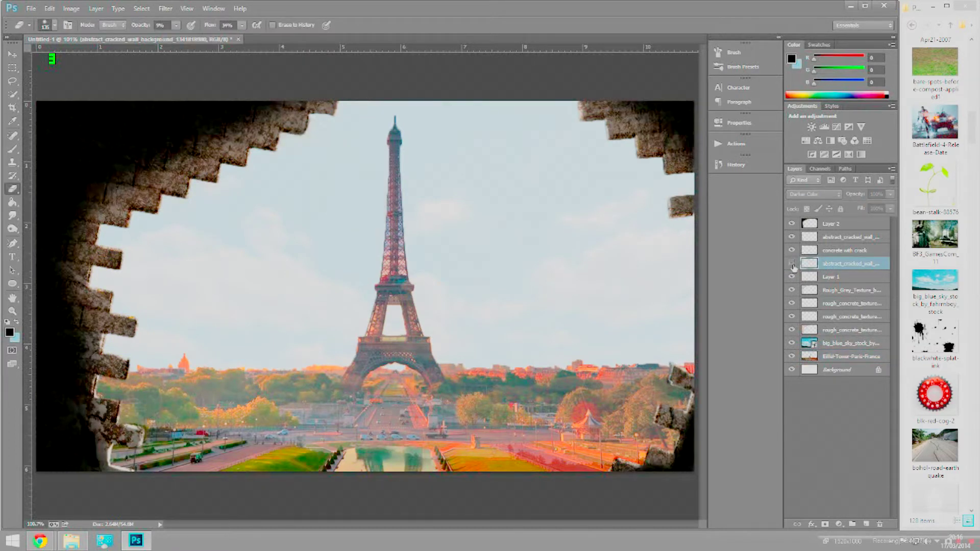
left_click(791, 264)
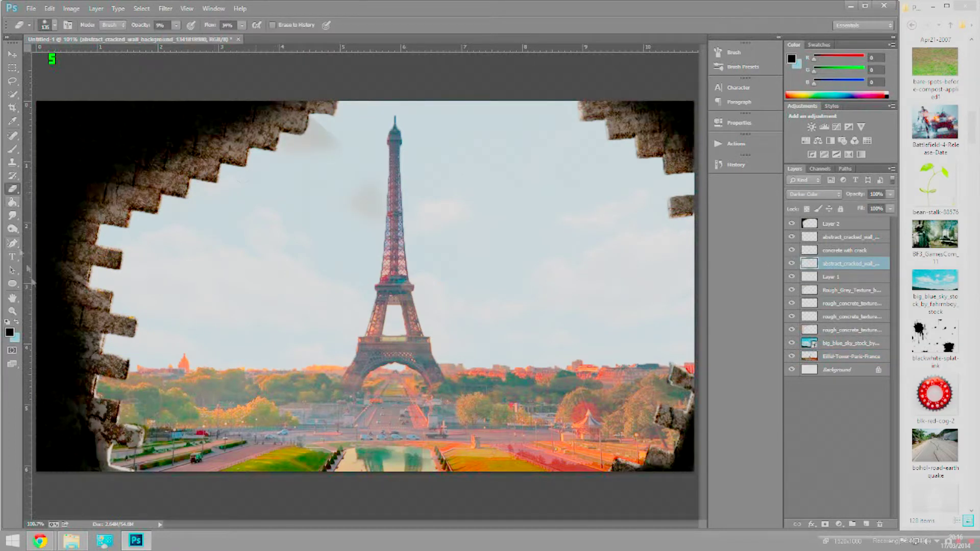
left_click_drag(12, 228, 31, 227)
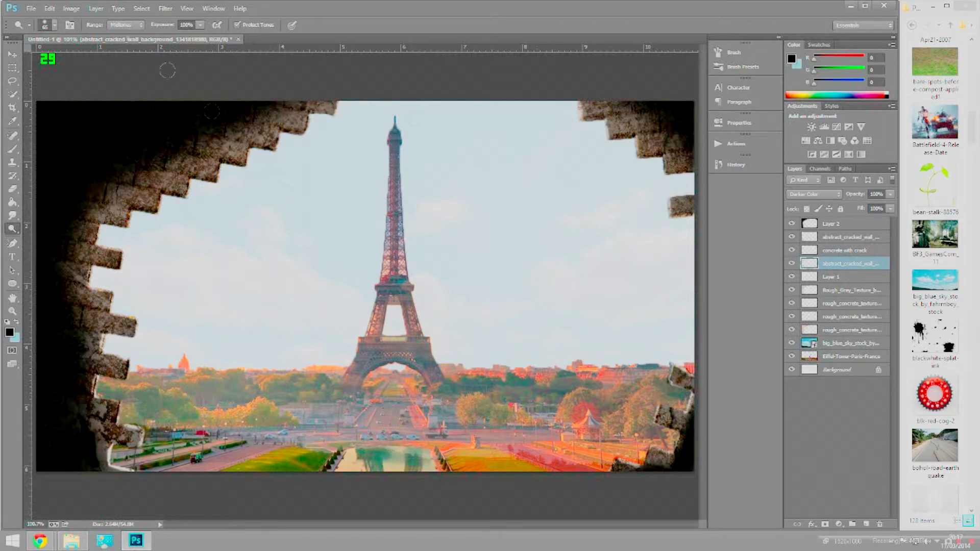
Step: Bring in the blue sky and bohol-road-earthquake images, trying Lighter Color on the road layer
key("v")
left_click(71, 540)
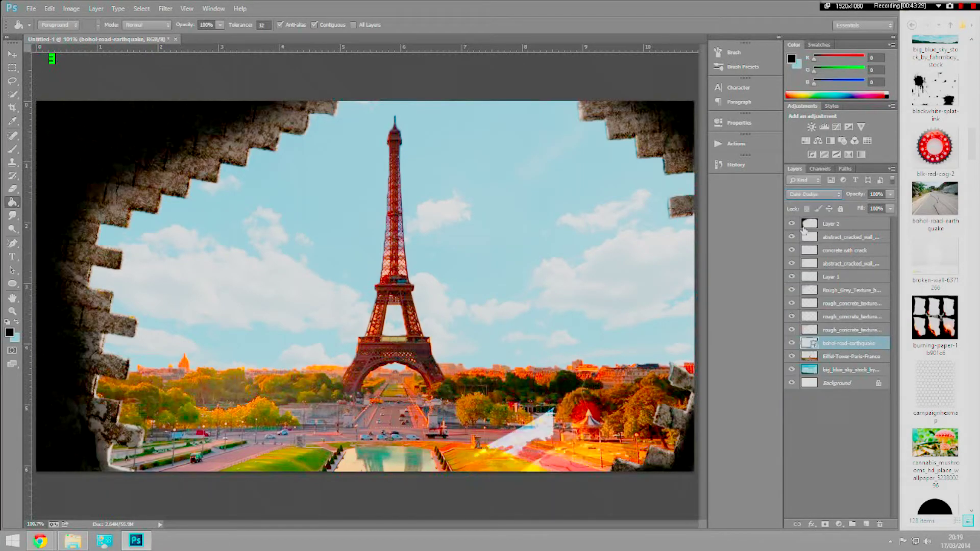
key("Down")
key("Down")
Step: Set the earthquake road layer to Darker Color blending
key("Up")
key("Up")
key("Up")
key("Up")
key("Up")
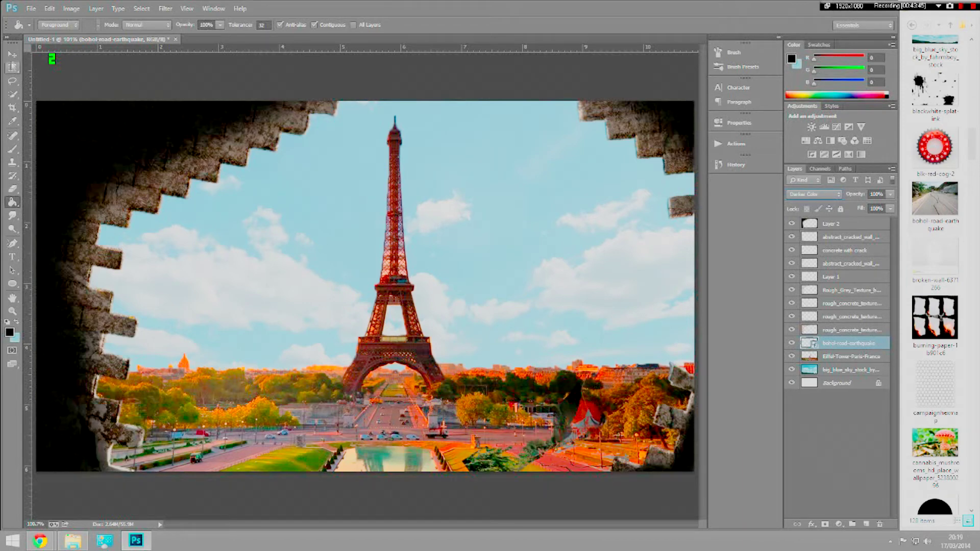
right_click(839, 343)
key("Escape")
key("v")
Step: Drag in the wreckage photo and shrink it to a 7.6% patch near the bottom
left_click_drag(511, 449, 549, 427)
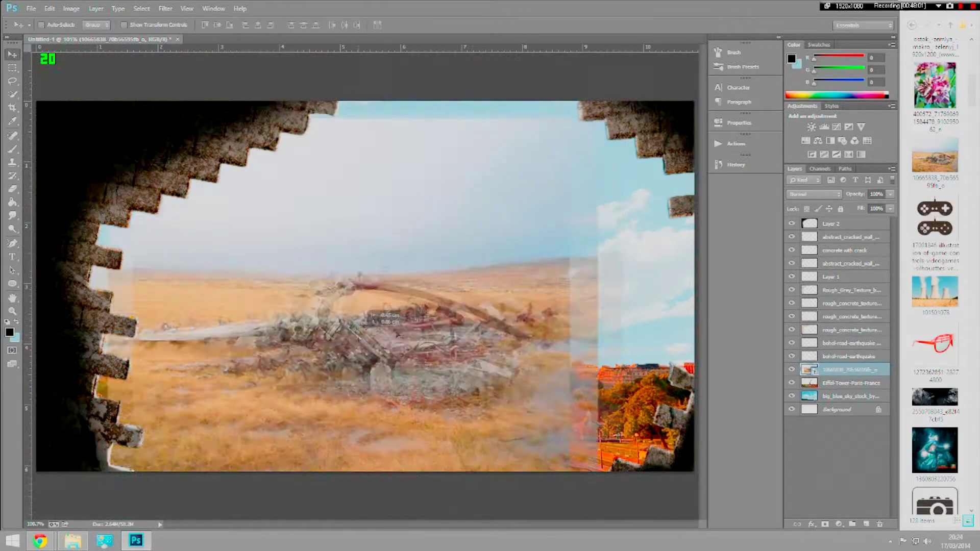
key("ctrl+t")
mouse_move(163, 77)
left_mouse_down()
mouse_move(152, 80)
mouse_move(373, 273)
left_mouse_up()
left_click_drag(475, 352, 278, 423)
mouse_move(175, 344)
left_mouse_down()
mouse_move(323, 448)
mouse_move(286, 442)
mouse_move(270, 459)
left_mouse_up()
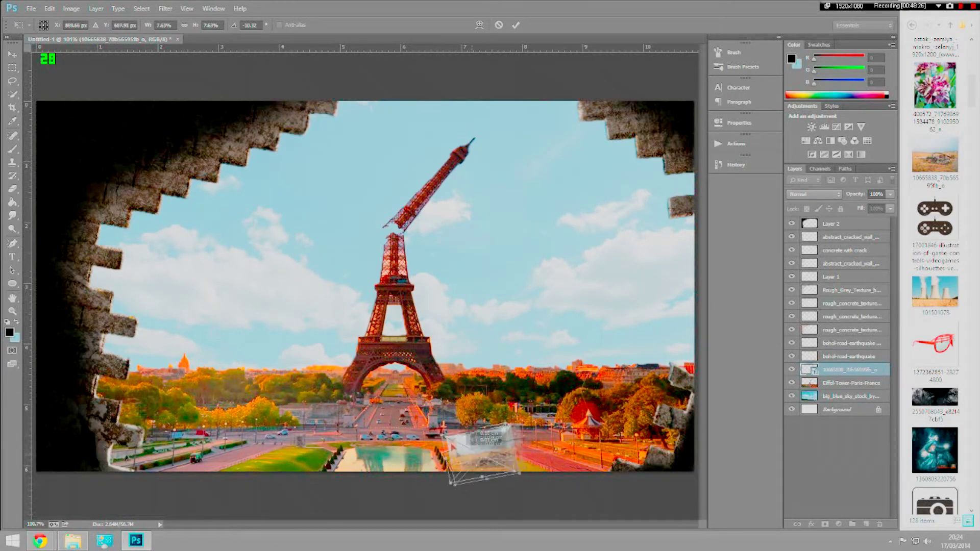
key("Return")
Step: Erase most of the wreckage patch with a size-73 eraser
key("e")
right_click(845, 369)
key("Escape")
left_click(55, 25)
left_click_drag(102, 48, 77, 48)
mouse_move(506, 432)
left_mouse_down()
mouse_move(459, 449)
mouse_move(490, 439)
left_mouse_up()
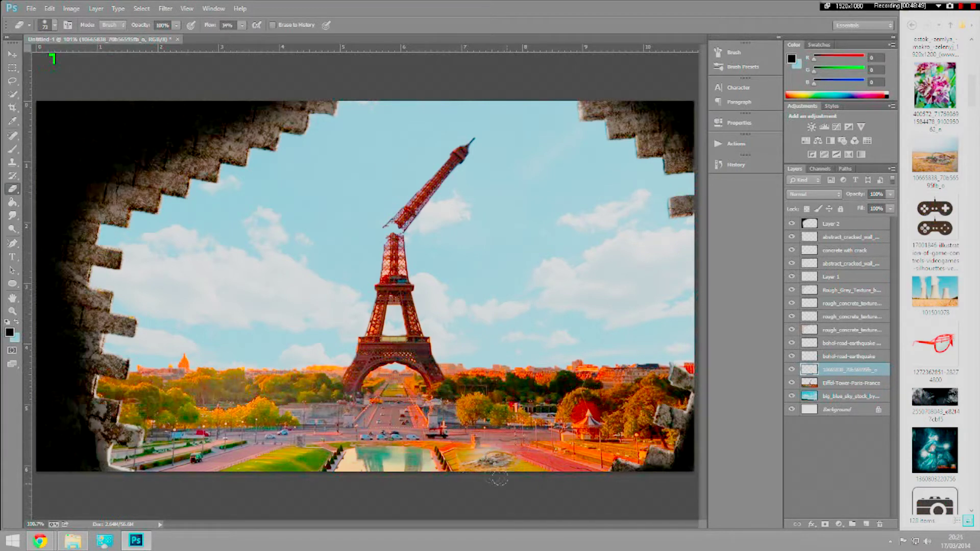
Step: Duplicate the wreckage layer, then drag along the right-side panel toward the fire images
right_click(844, 369)
left_click(868, 193)
key("Return")
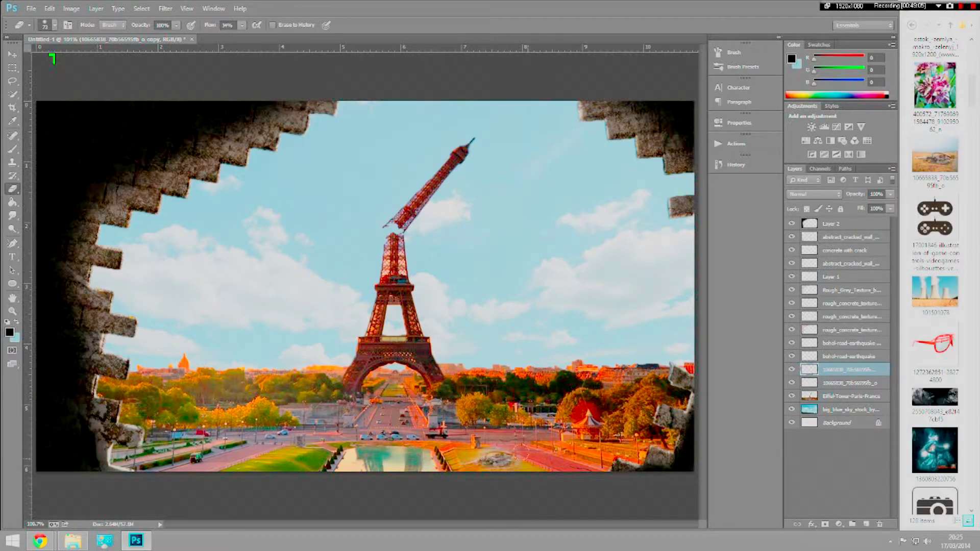
left_click_drag(971, 144, 972, 255)
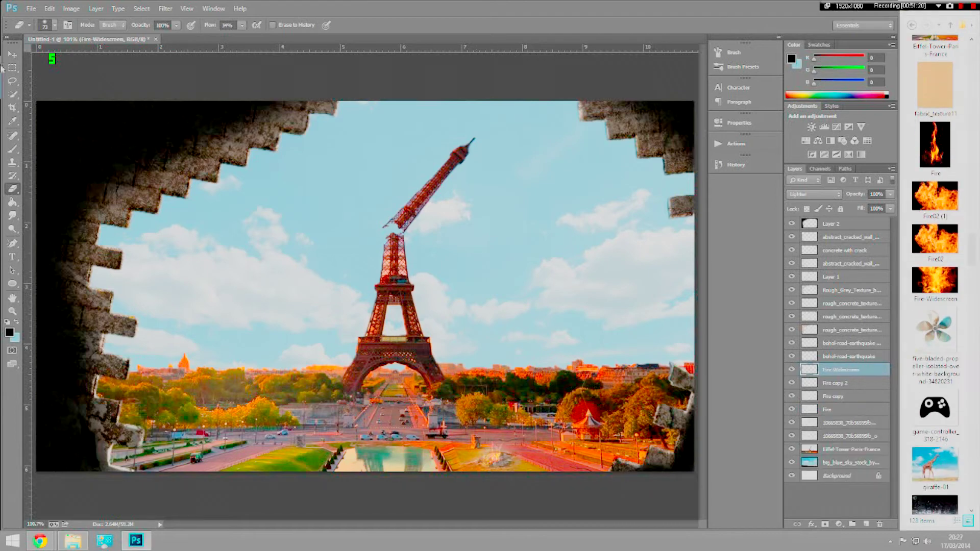
mouse_move(972, 245)
left_mouse_down()
mouse_move(975, 78)
mouse_move(976, 361)
left_mouse_up()
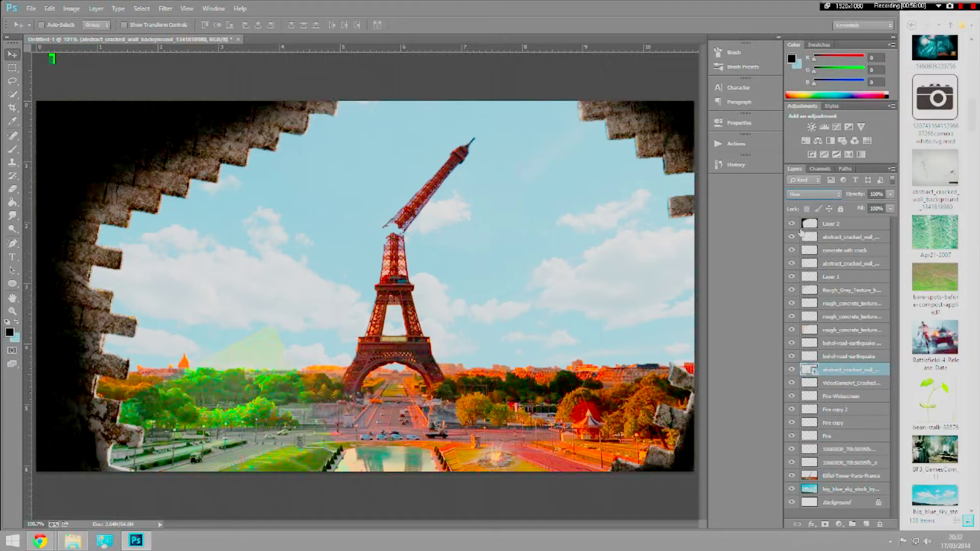
Step: Set the cracked-wall texture layer to Overlay blending and step through its copies with the Eraser
key("shift+minus")
key("shift+minus")
key("shift+minus")
key("shift+minus")
key("shift+minus")
key("shift+minus")
key("shift+minus")
key("shift+minus")
key("shift+minus")
key("shift+minus")
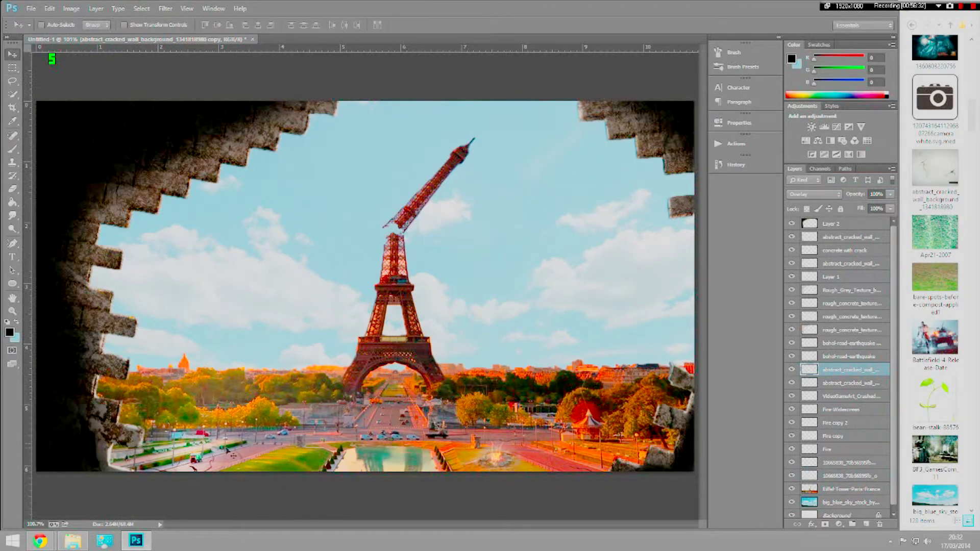
key("e")
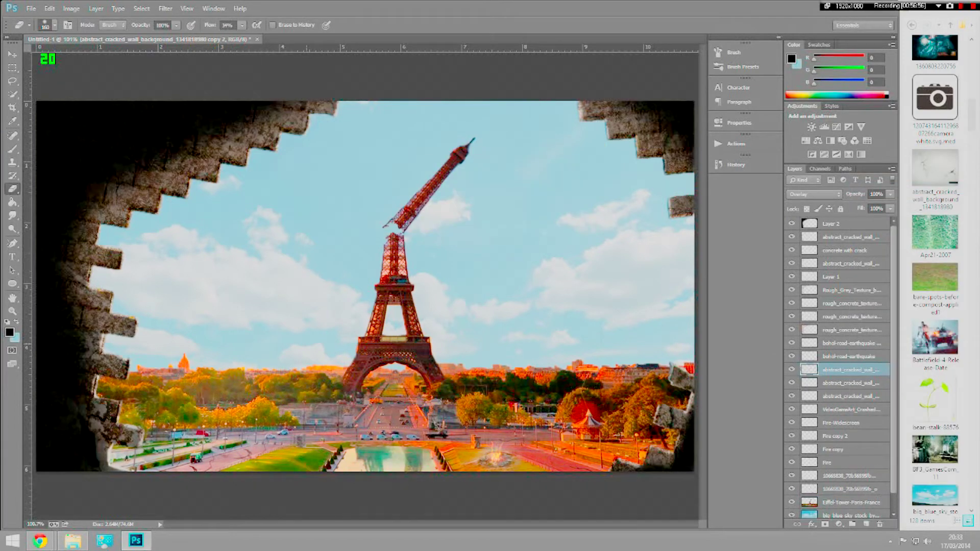
key("alt+bracketleft")
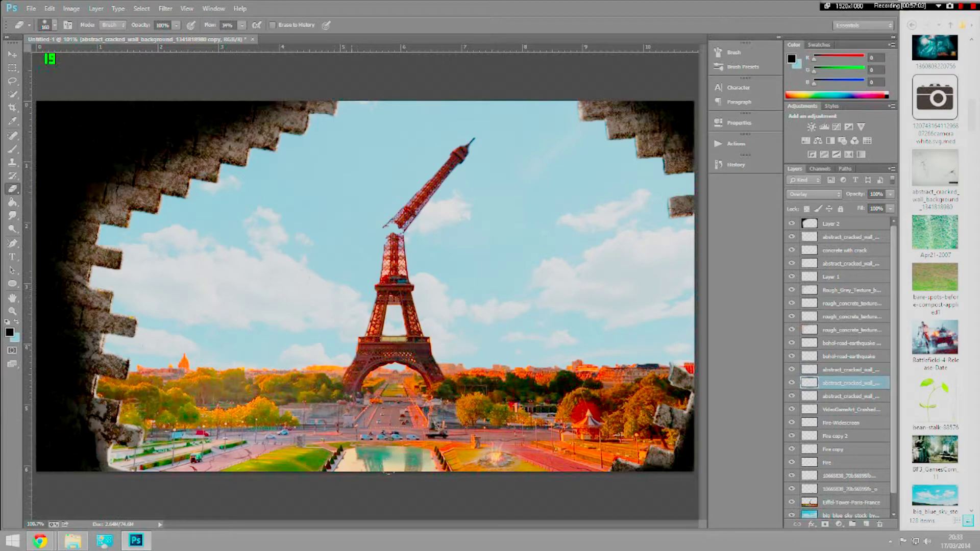
key("alt+bracketright")
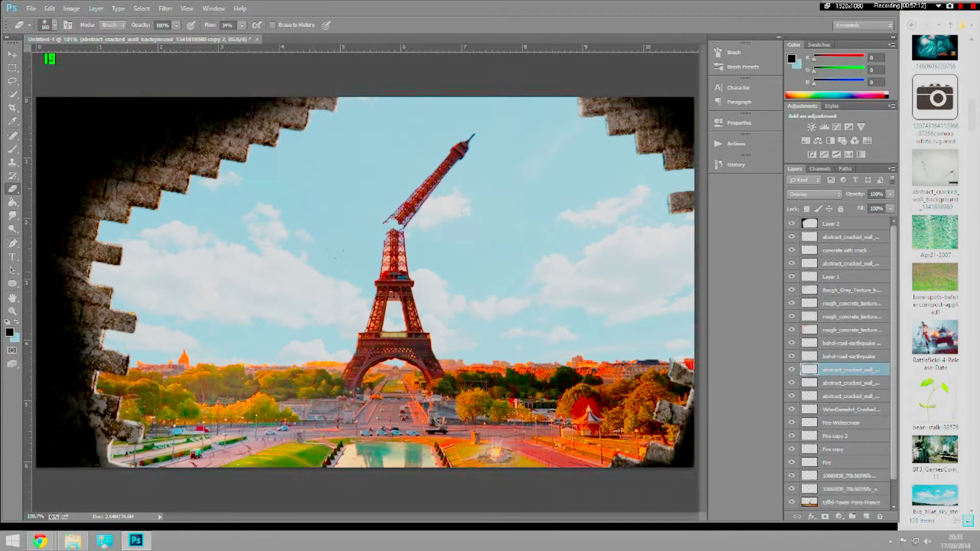
key("v")
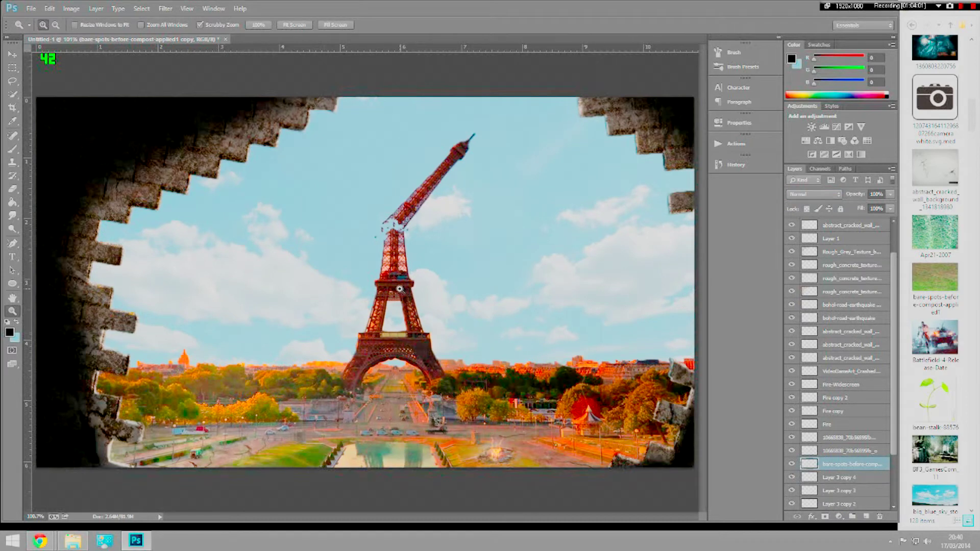
Step: Distort the cracked road photo in perspective into a strip under the tower arch
left_click_drag(894, 437, 898, 476)
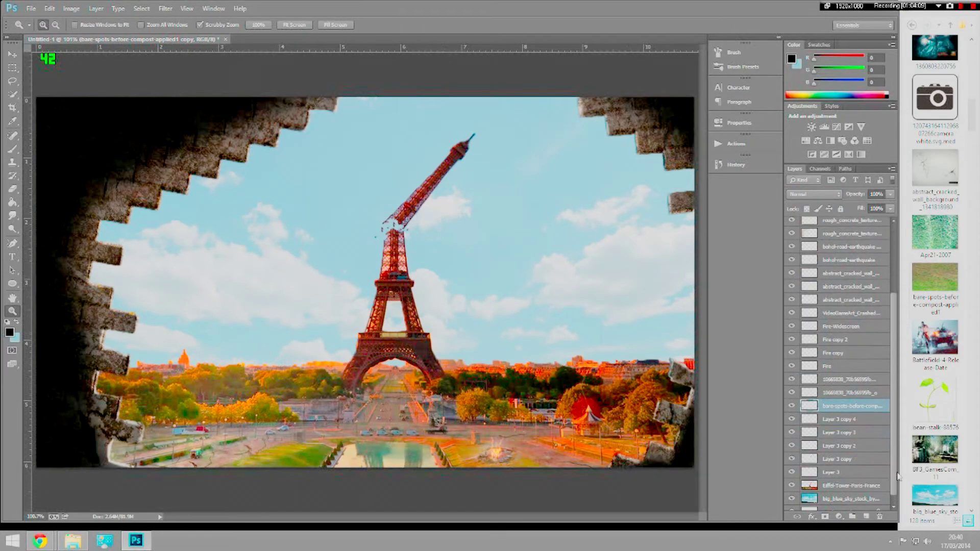
scroll(926, 142, "down", 5)
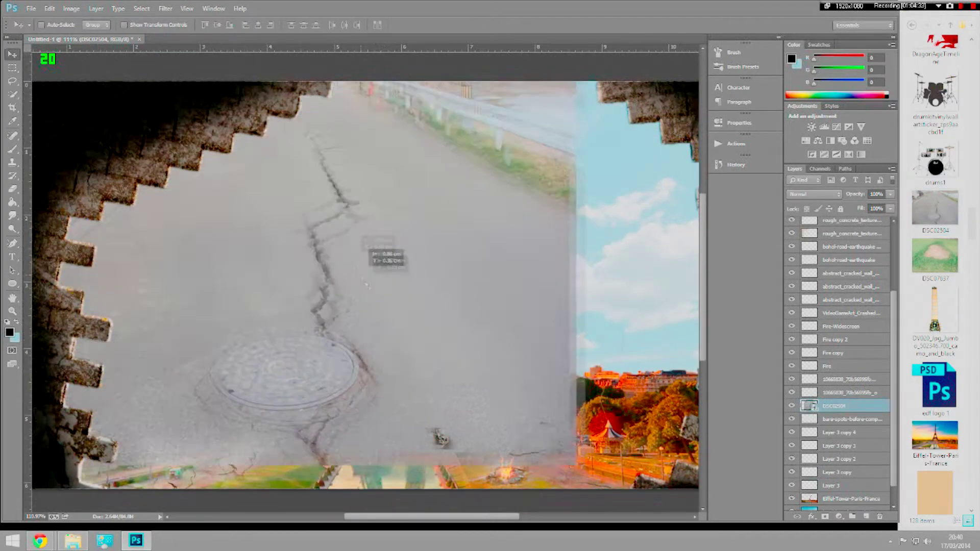
left_click(50, 9)
left_click(220, 269)
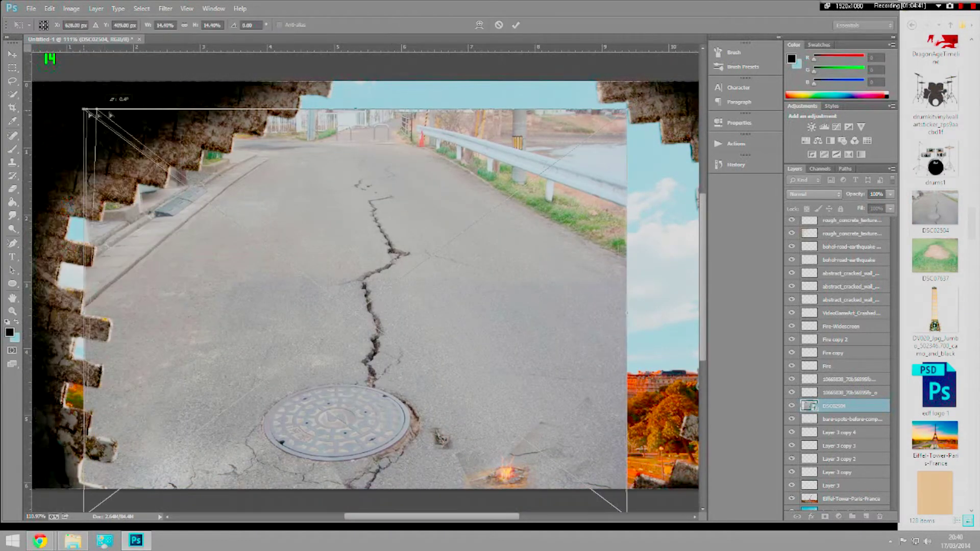
mouse_move(85, 106)
left_mouse_down()
mouse_move(394, 105)
mouse_move(396, 426)
left_mouse_up()
key("ctrl+t")
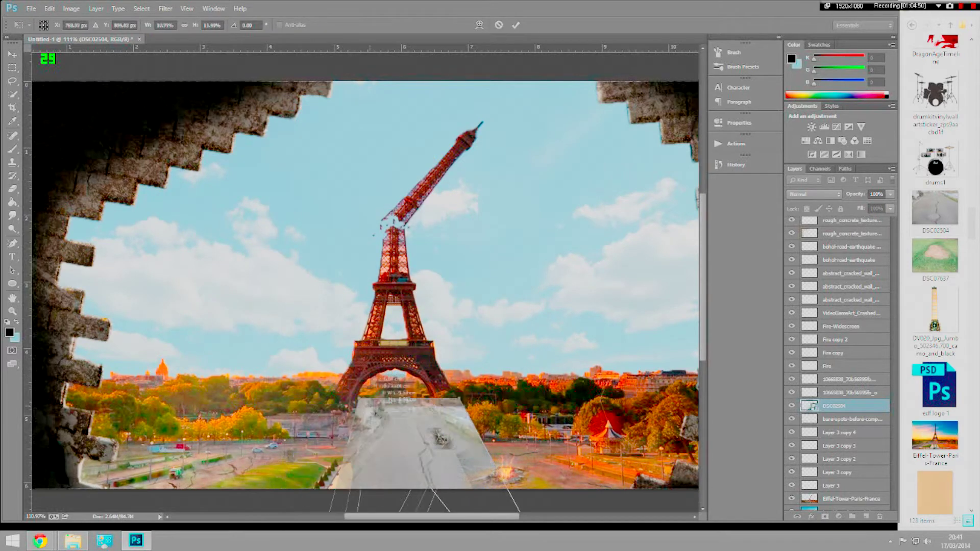
left_click_drag(500, 512, 458, 489)
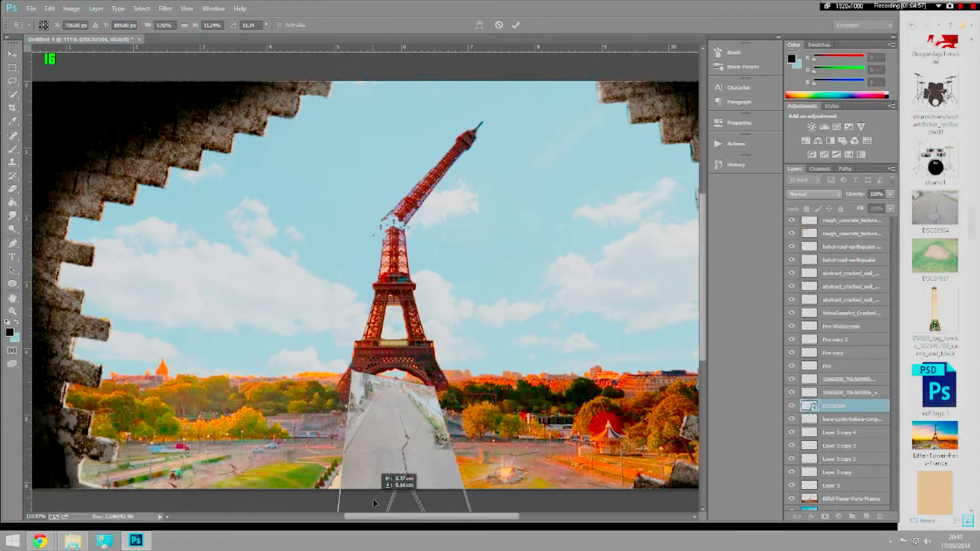
key("Return")
Step: Erase the road's hard edges, set it to 67% opacity, and add an empty Layer 4
left_click(13, 189)
left_click(49, 24)
left_click_drag(357, 388, 367, 475)
left_click_drag(890, 193, 874, 207)
key("v")
left_click_drag(382, 399, 394, 429)
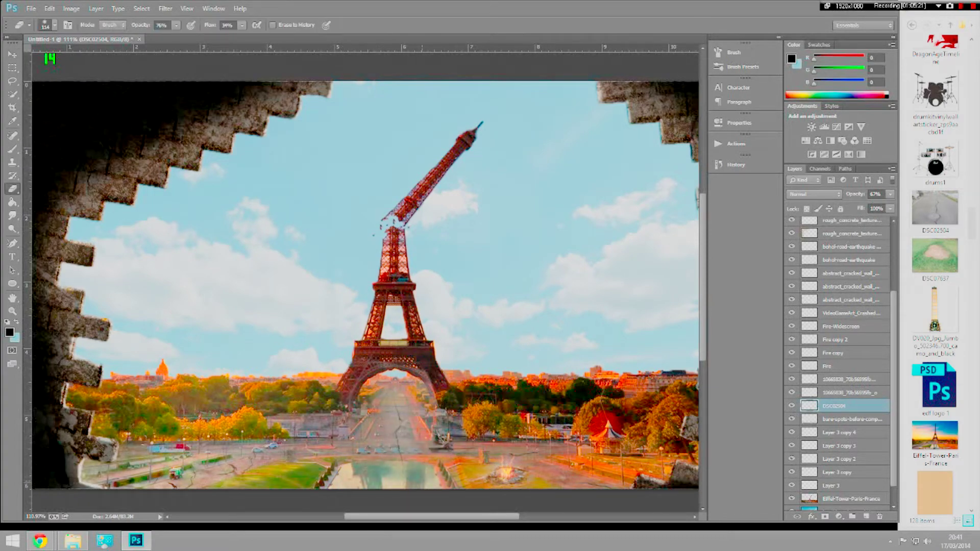
key("ctrl+shift+alt+n")
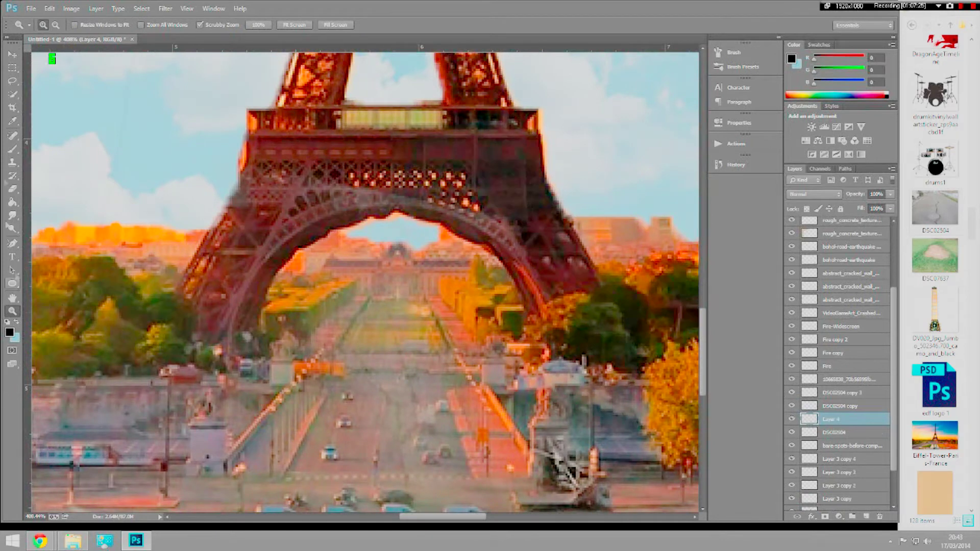
Step: Set up a soft Brush at 50 px size and 0% hardness
key("b")
left_click(55, 25)
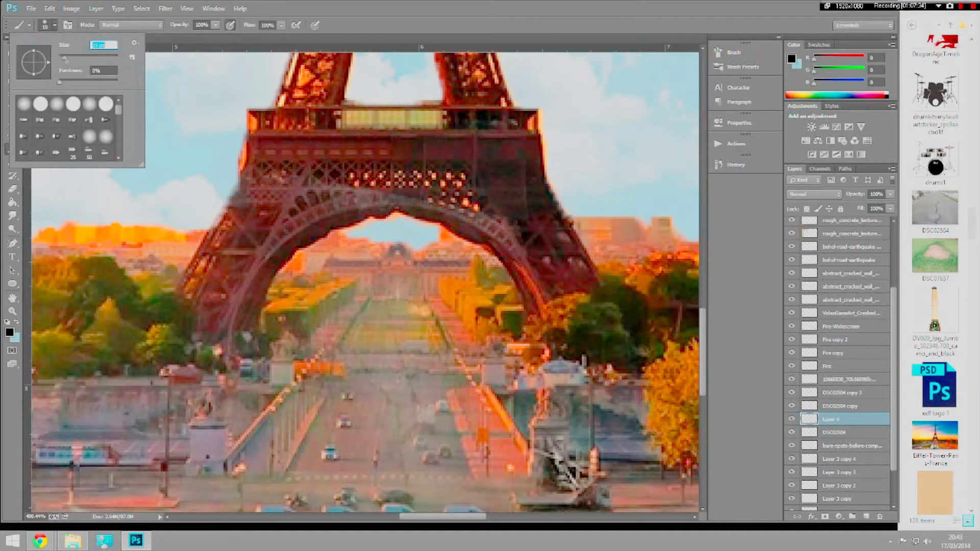
type("1")
key("Return")
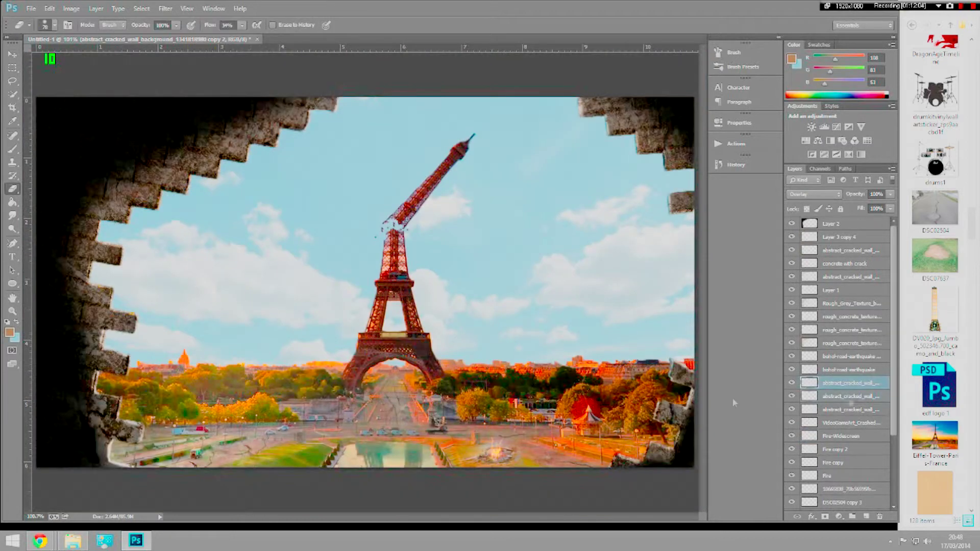
key("alt+bracketleft")
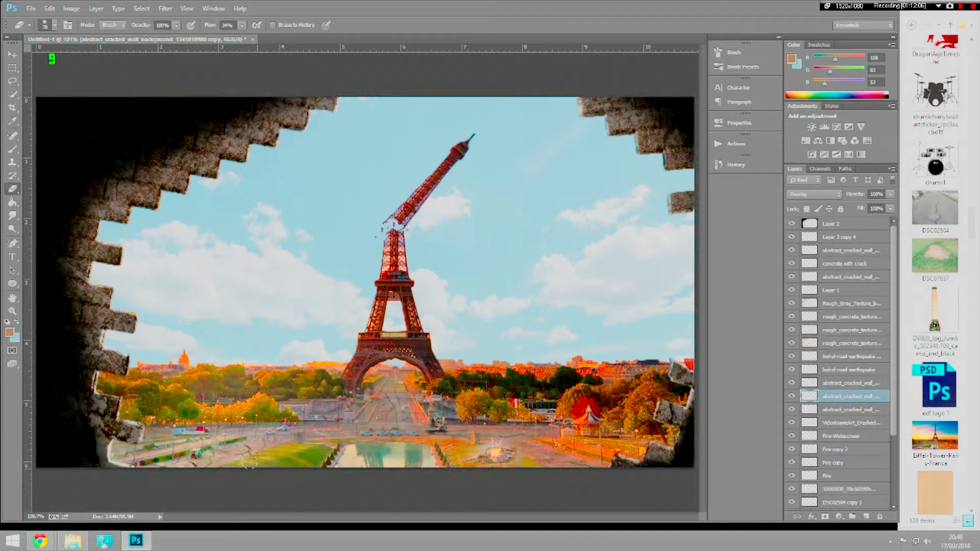
Step: Hide and delete the cracked-wall copy layer
key("alt+bracketleft")
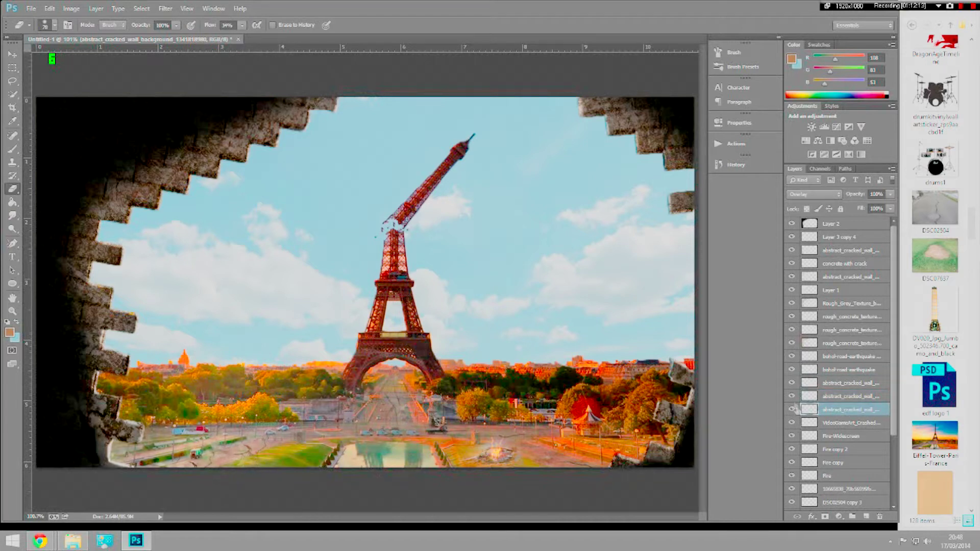
key("alt+bracketright")
left_click(792, 397)
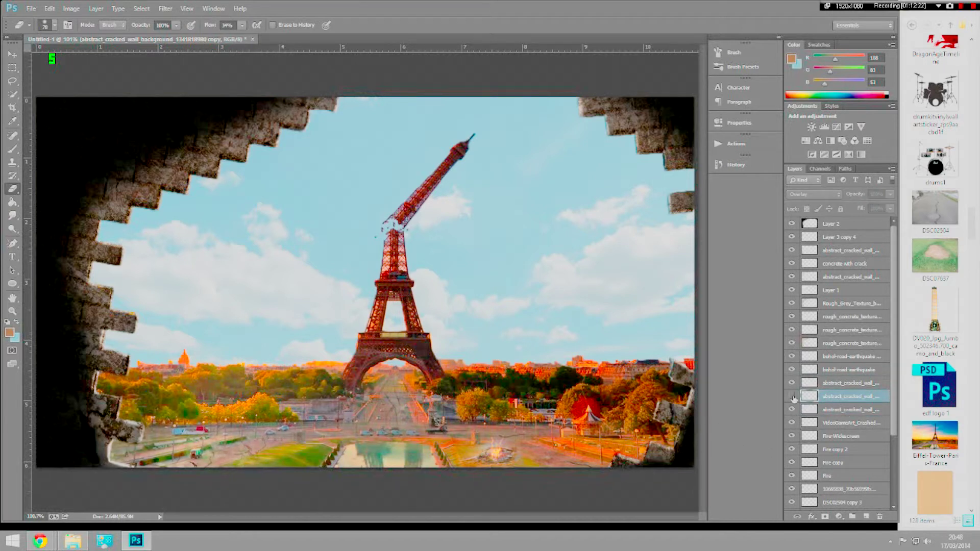
right_click(854, 397)
left_click(919, 60)
left_click(437, 208)
Step: Duplicate Layer 3 copy 4 as Layer 3 copy 5 and lower its opacity
key("v")
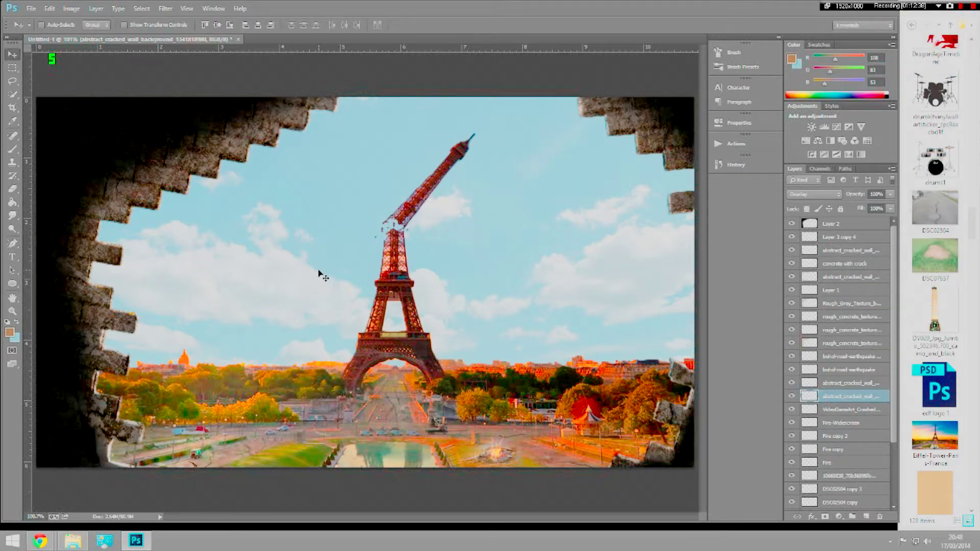
scroll(866, 448, "down", 3)
scroll(791, 437, "up", 3)
left_click(791, 224)
right_click(861, 237)
left_click(901, 189)
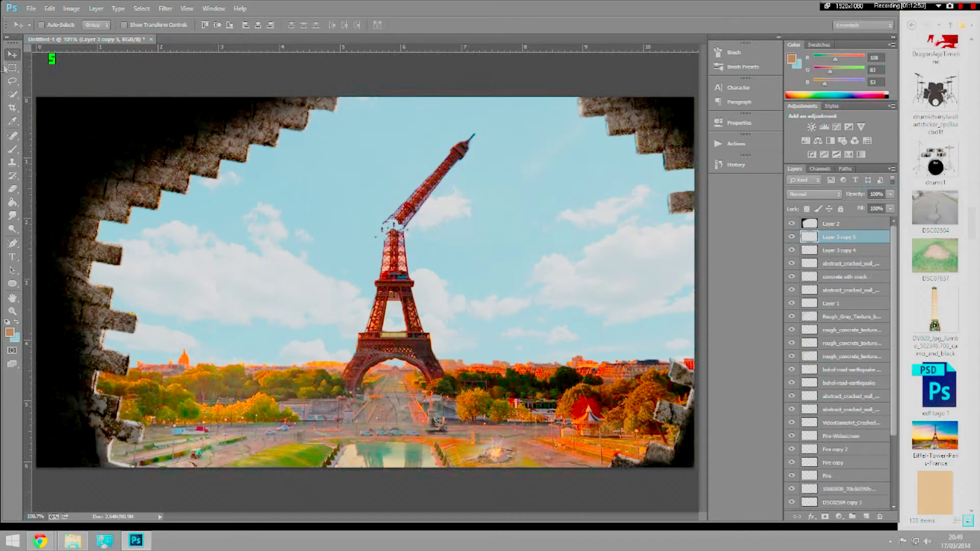
key("Return")
left_click(890, 194)
left_click_drag(890, 207, 861, 209)
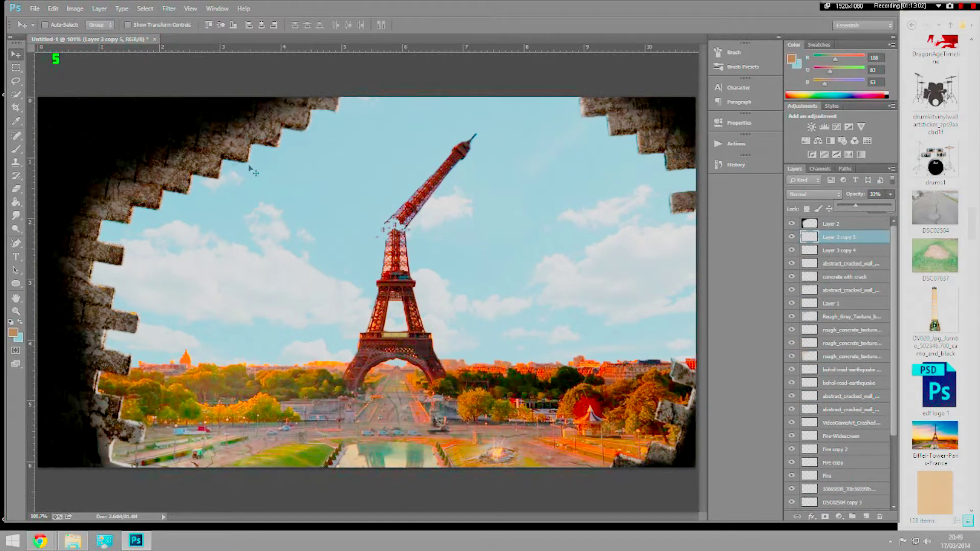
key("Up")
key("Return")
key("Up")
left_click(462, 209)
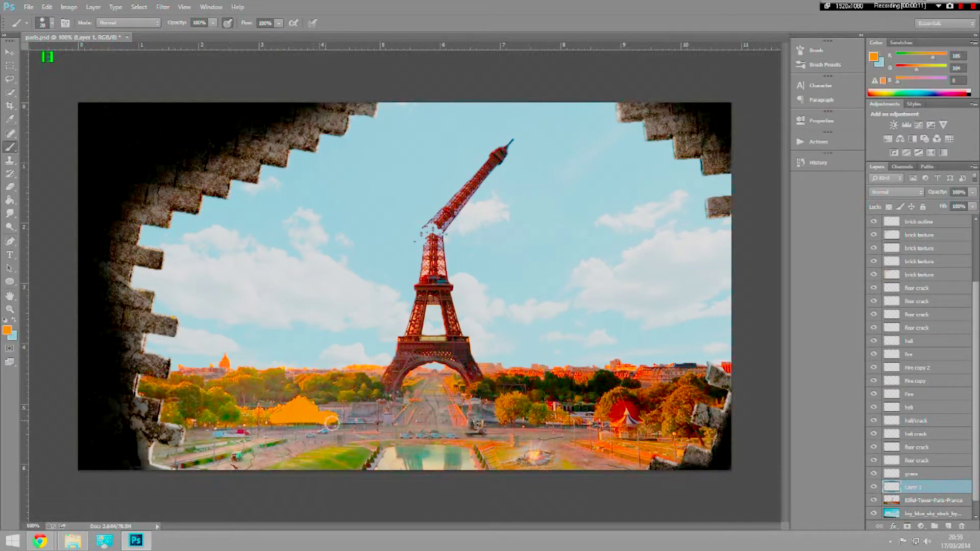
Step: Paint orange over the left treeline, extending toward the tower
left_click_drag(332, 423, 182, 415)
mouse_move(301, 398)
left_mouse_down()
mouse_move(248, 375)
mouse_move(212, 396)
mouse_move(265, 392)
left_mouse_up()
mouse_move(197, 391)
left_mouse_down()
mouse_move(375, 397)
mouse_move(309, 390)
mouse_move(343, 388)
left_mouse_up()
Step: Paint orange over the trees right of the tower, the bottom lawn, and the right edge
left_click_drag(466, 389, 554, 416)
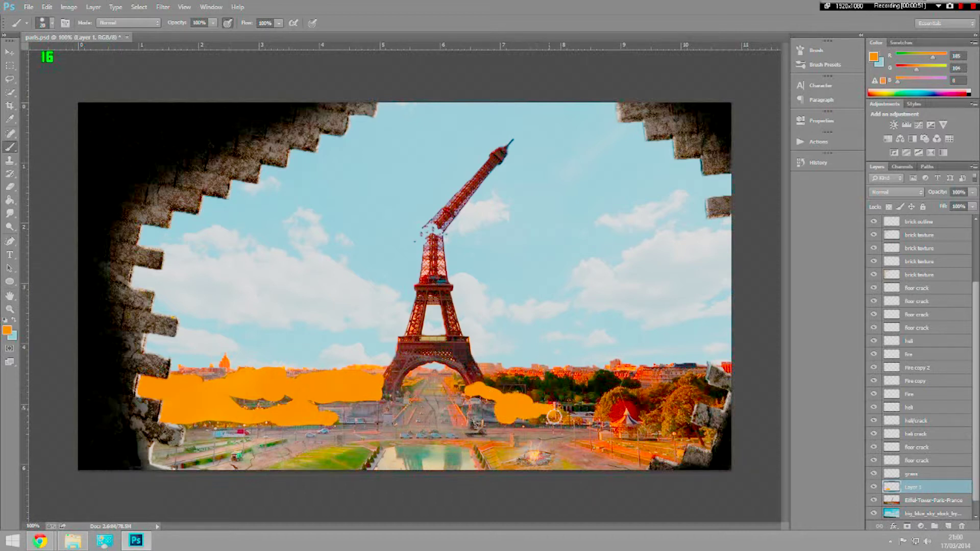
mouse_move(369, 453)
left_mouse_down()
mouse_move(278, 466)
mouse_move(309, 466)
left_mouse_up()
mouse_move(677, 432)
left_mouse_down()
mouse_move(678, 393)
mouse_move(724, 395)
mouse_move(668, 429)
mouse_move(652, 421)
mouse_move(664, 390)
mouse_move(617, 398)
mouse_move(608, 416)
mouse_move(636, 414)
mouse_move(562, 408)
left_mouse_up()
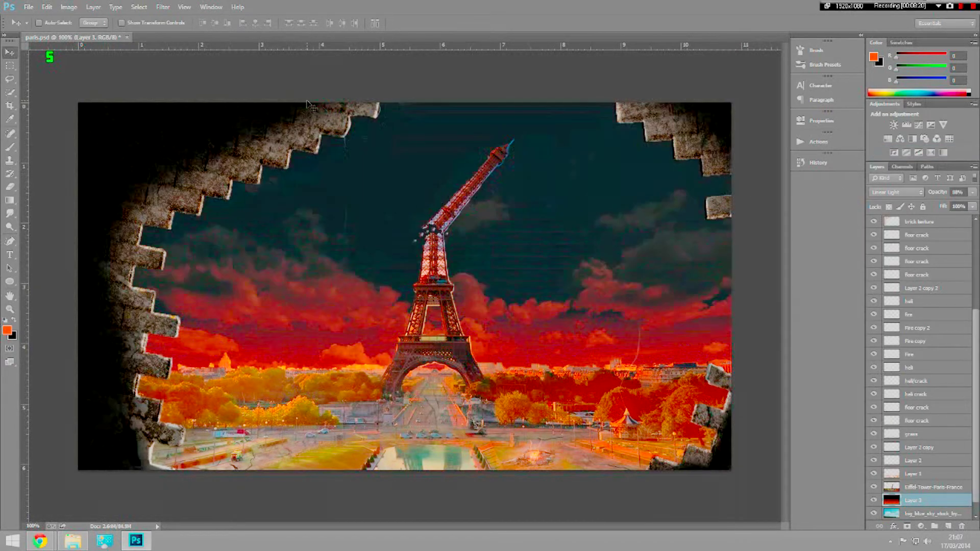
Step: Lower the sky layer to 72% opacity and set a deep red background colour for a gradient
left_click(972, 192)
left_click_drag(969, 205, 962, 205)
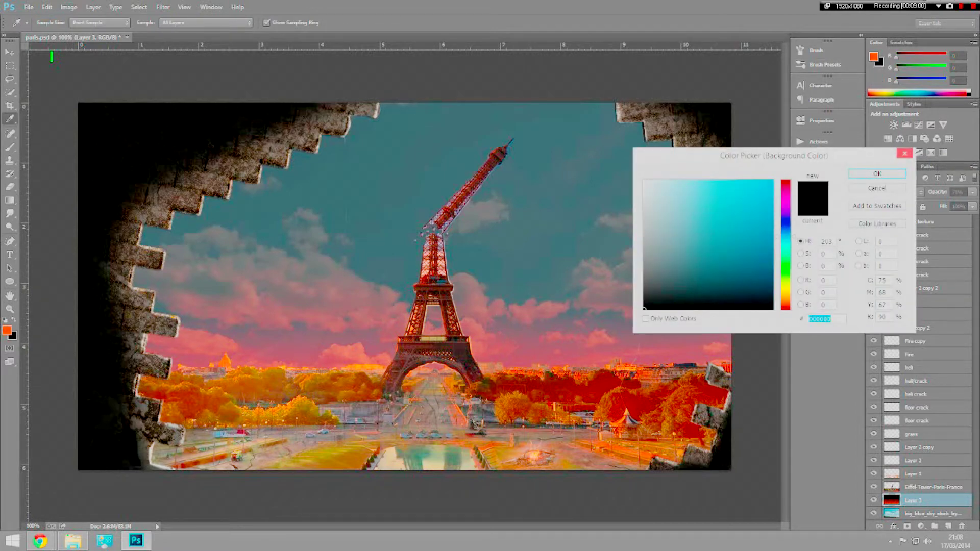
left_click(785, 182)
left_click(751, 223)
key("Return")
key("g")
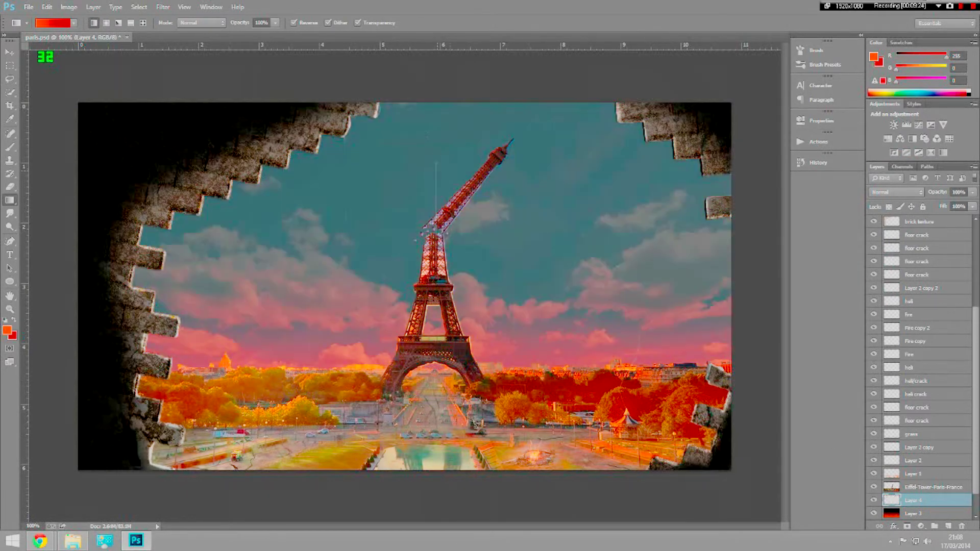
left_click(920, 193)
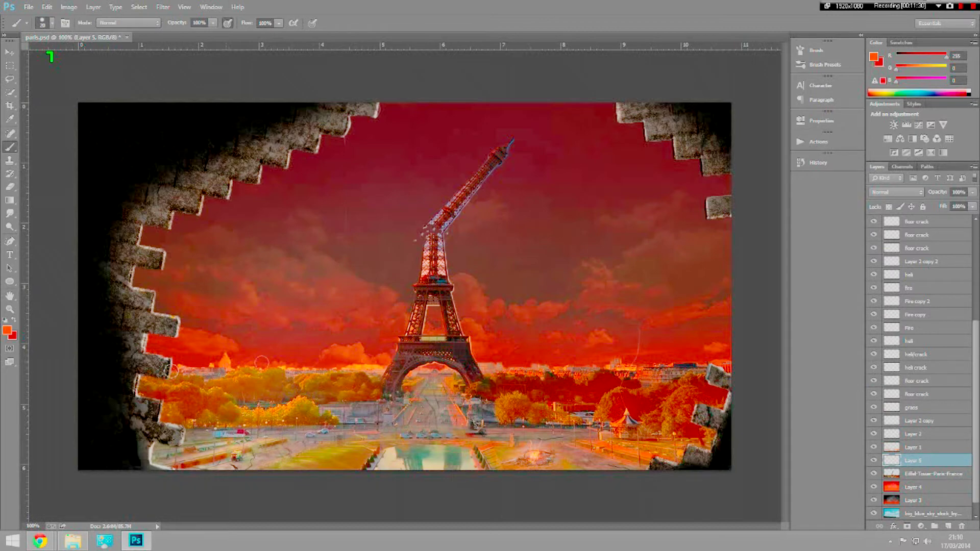
Step: Brush orange strokes along the full treeline
left_click(52, 24)
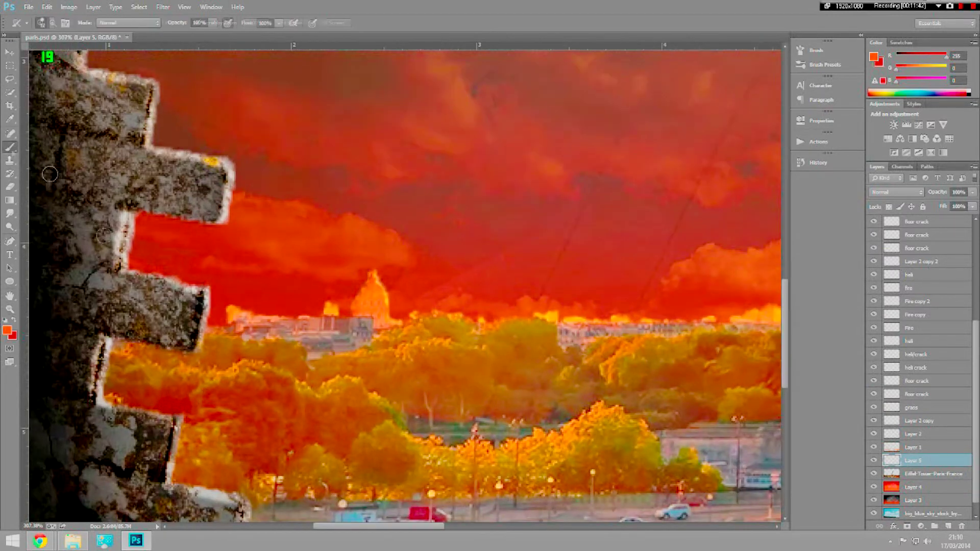
mouse_move(110, 352)
left_mouse_down()
mouse_move(396, 411)
mouse_move(467, 452)
mouse_move(595, 411)
mouse_move(652, 434)
mouse_move(661, 452)
left_mouse_up()
left_click_drag(678, 449, 717, 473)
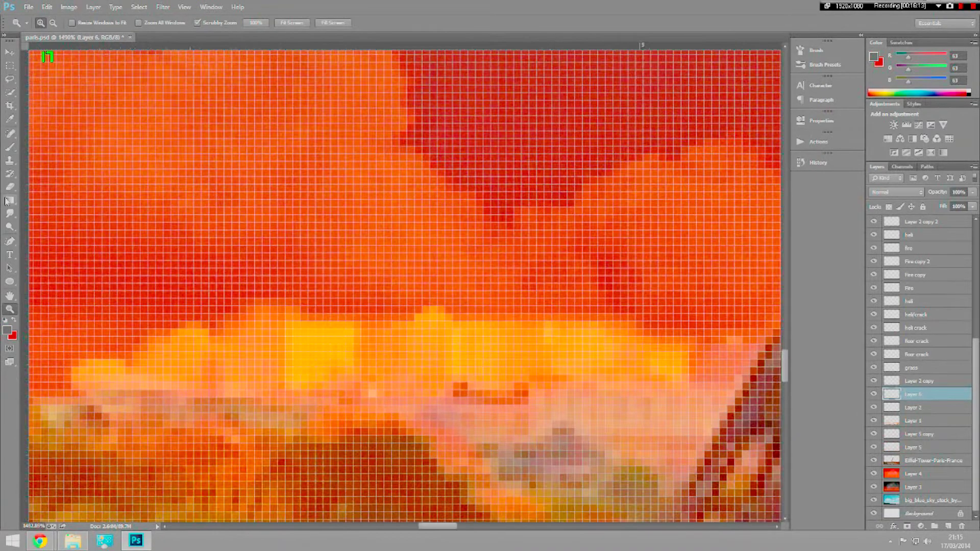
Step: Paint grey bands and dabs across the distant skyline on Layer 6
left_click(10, 147)
mouse_move(332, 352)
left_mouse_down()
mouse_move(110, 345)
mouse_move(617, 334)
left_mouse_up()
right_click(237, 302)
key("ctrl+0")
scroll(251, 314, "up", 5)
left_click(250, 314)
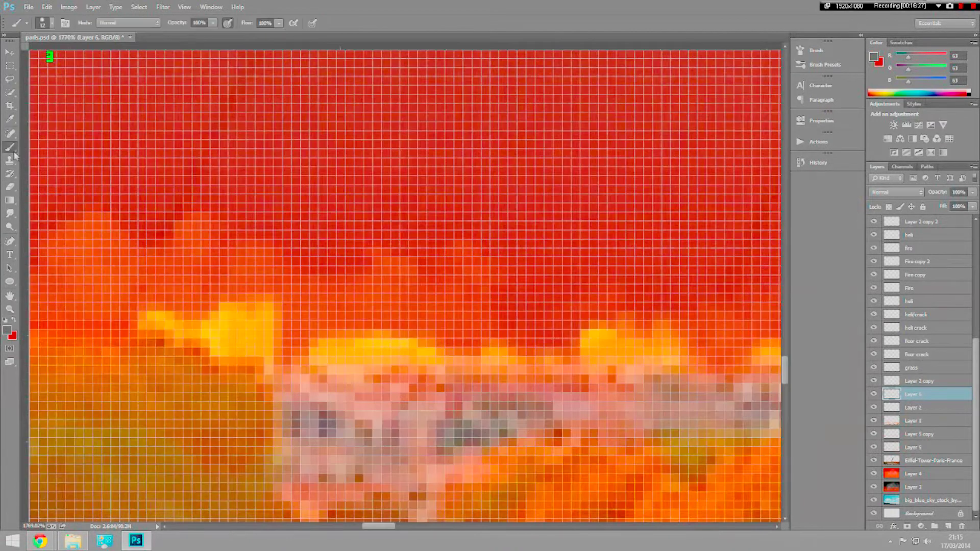
left_click_drag(176, 296, 607, 296)
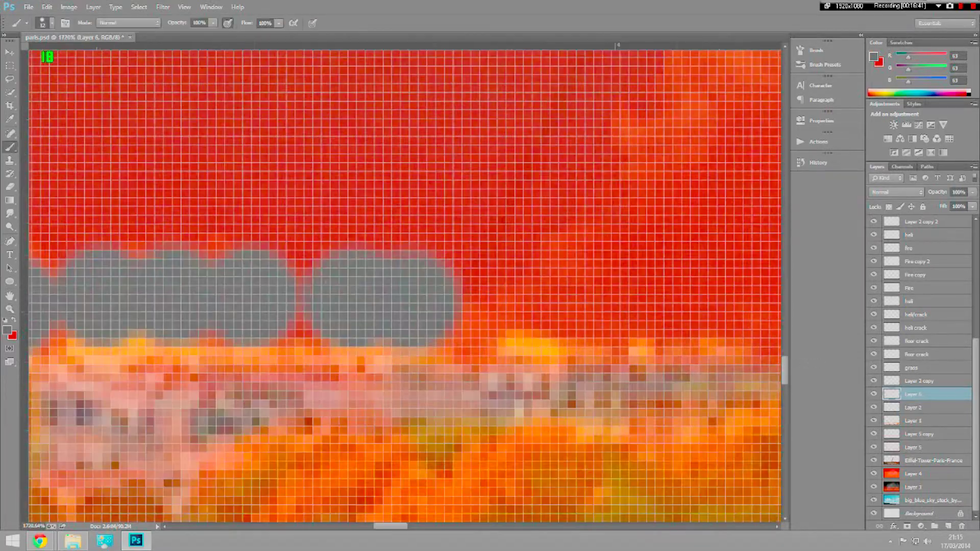
left_click_drag(102, 306, 286, 306)
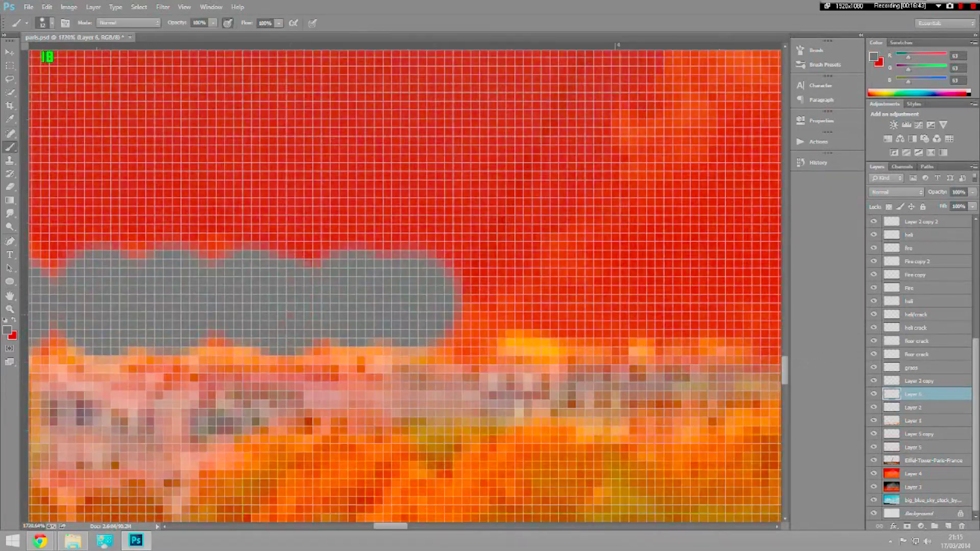
left_click_drag(561, 301, 648, 301)
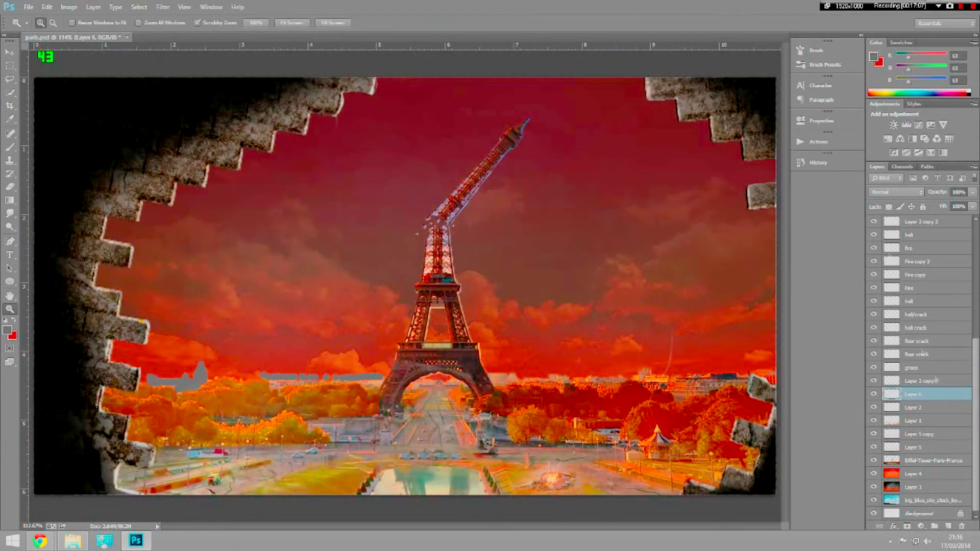
Step: Fade the grey layer to 50% opacity and select the Eiffel-Tower-Paris-France layer
left_click_drag(972, 192, 936, 209)
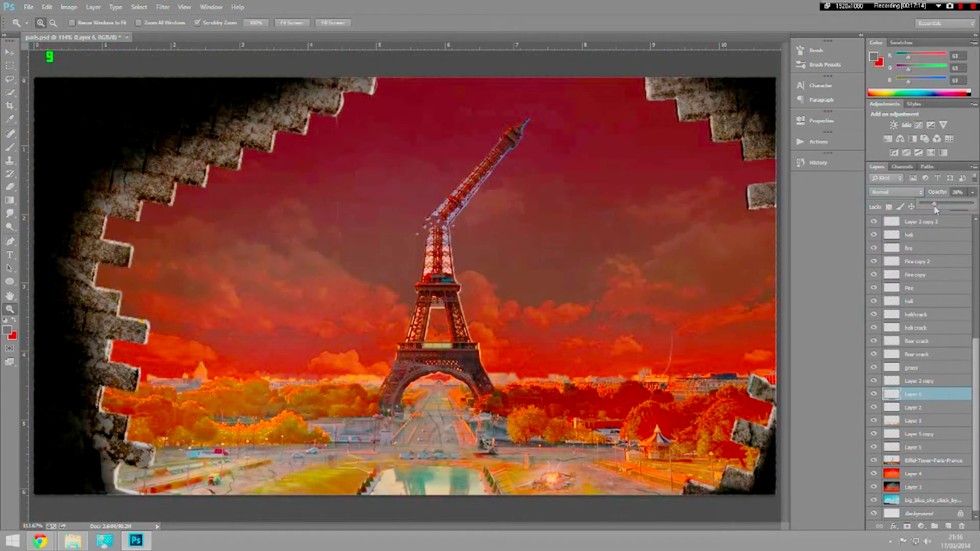
key("v")
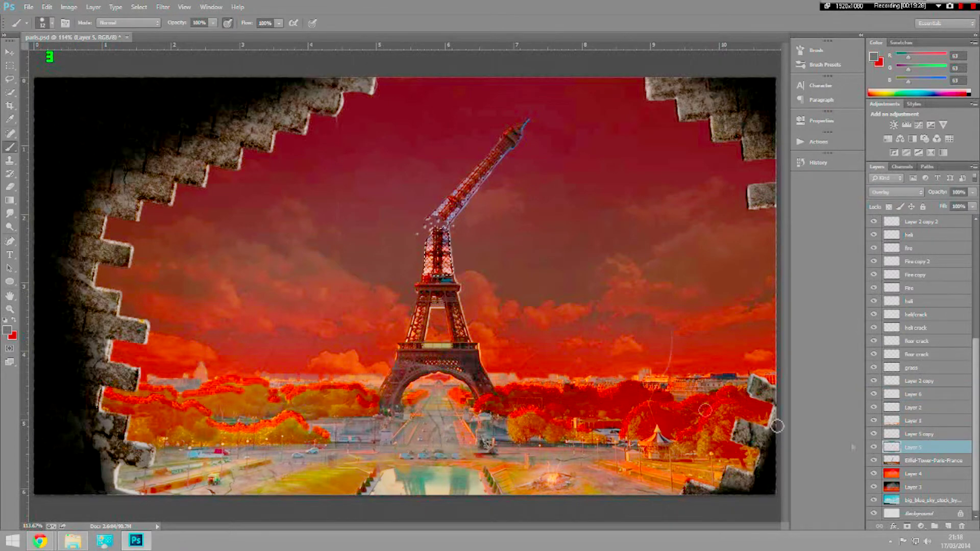
key("alt+bracketleft")
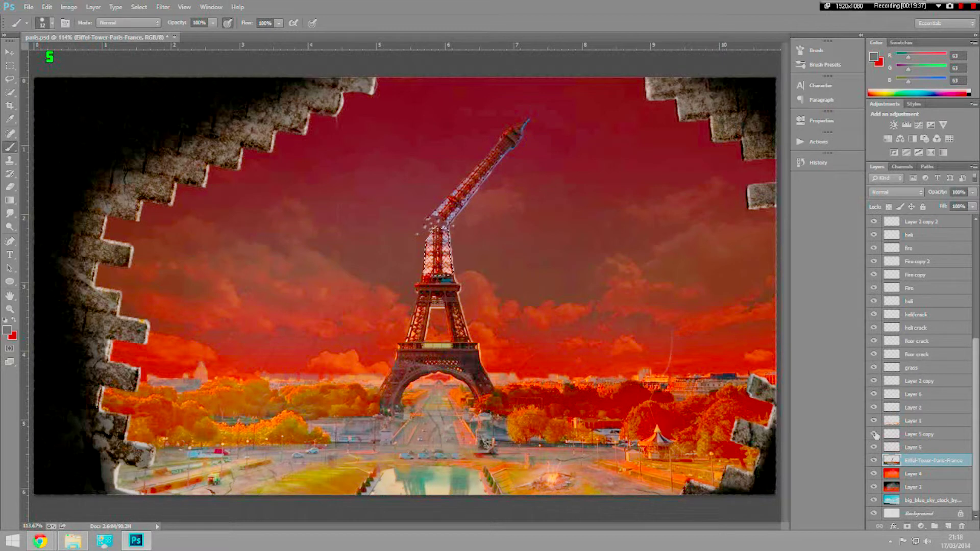
Step: Shift Layer 5 copy slightly near the tower
left_click(927, 435)
key("v")
left_click_drag(251, 176, 255, 206)
Step: Paint an orange glow along the tower's edge on a new Overlay layer, slightly faded, then switch to Chrome
left_click(948, 526)
key("b")
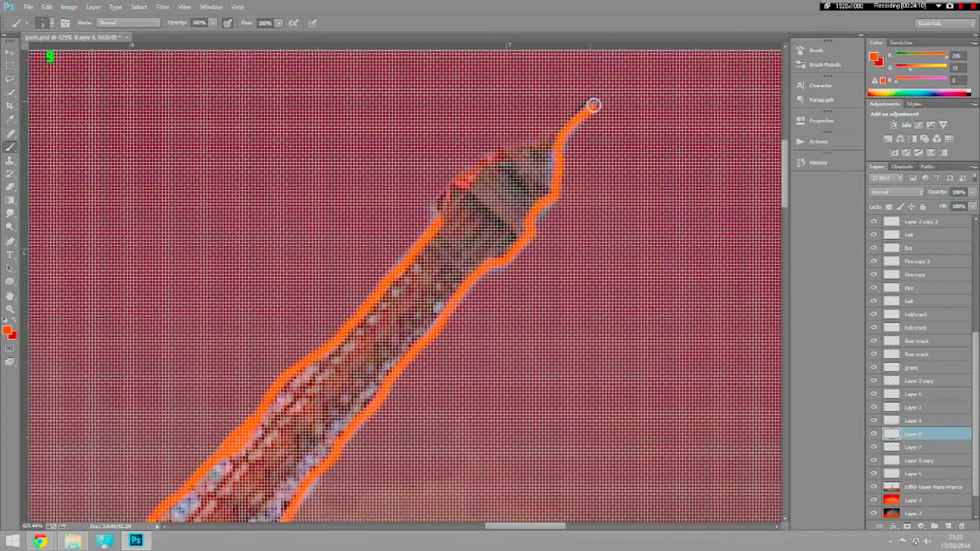
left_click_drag(595, 105, 438, 219)
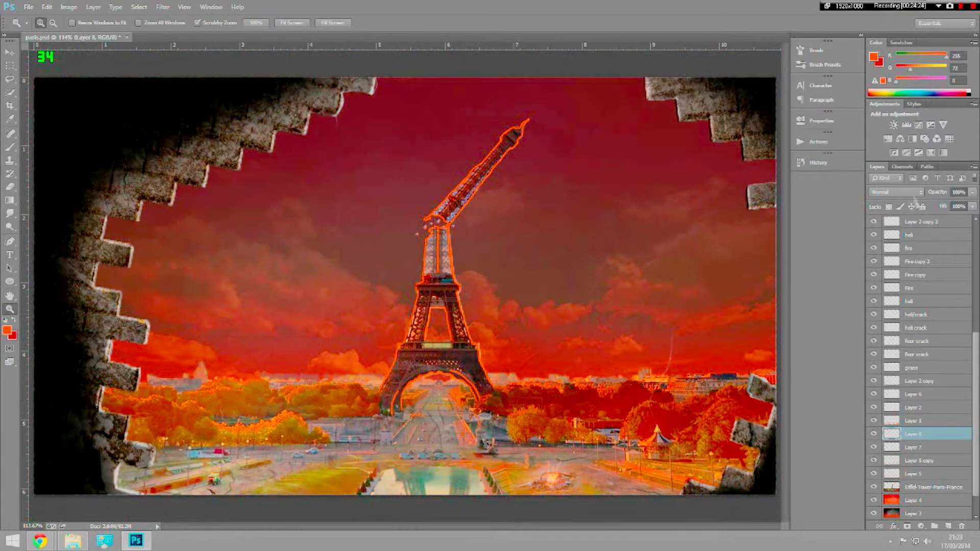
left_click(913, 192)
left_click(898, 329)
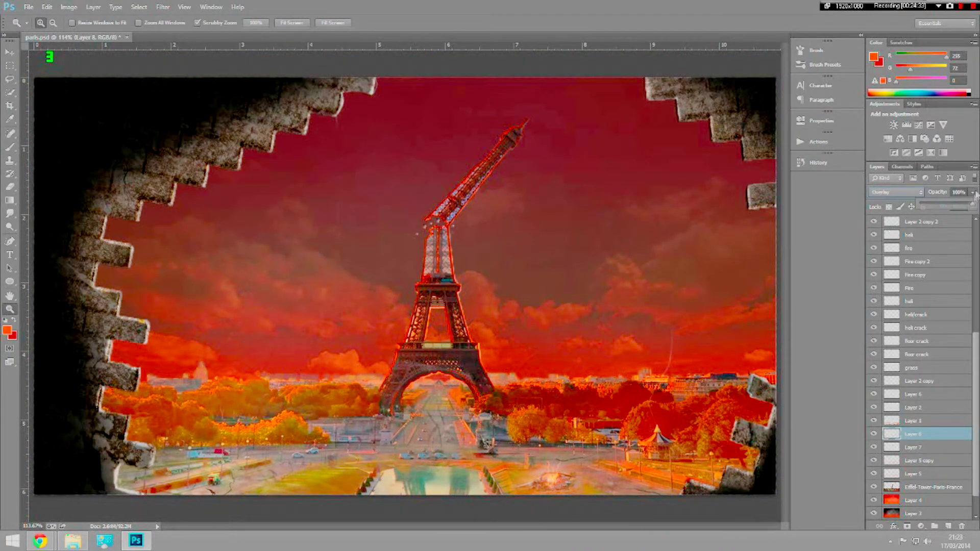
left_click_drag(959, 209, 957, 209)
key("v")
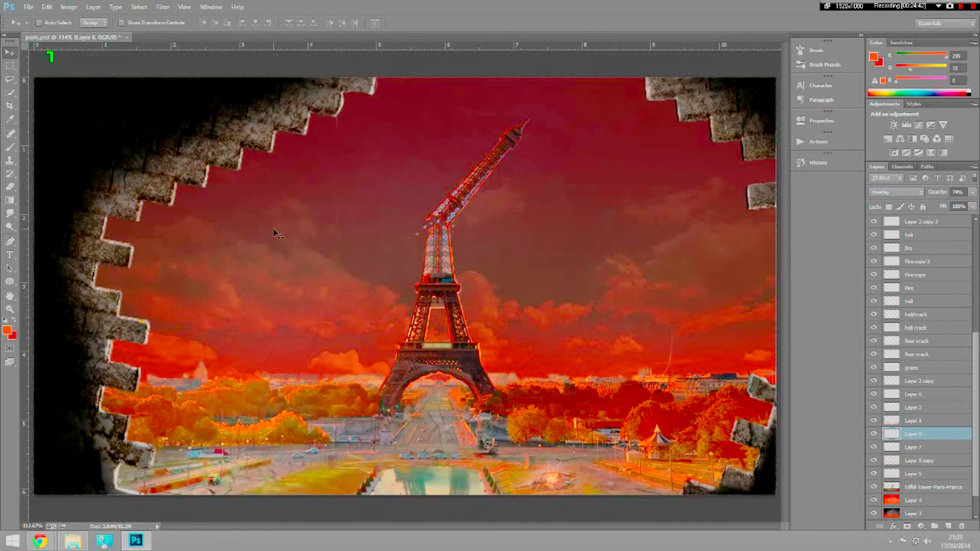
left_click(173, 485)
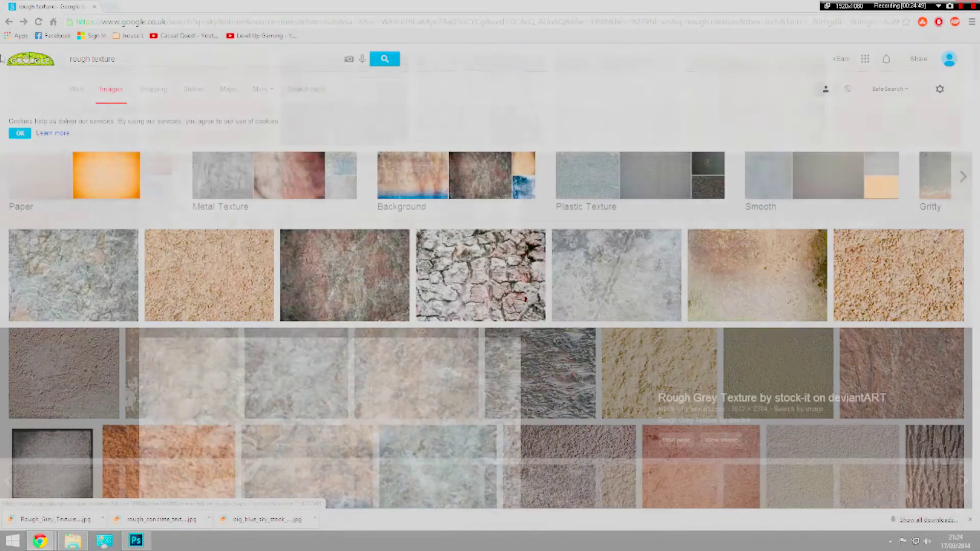
Step: Search Google Images for 'helicopter' and scroll through the results
type("helicopter")
key("Return")
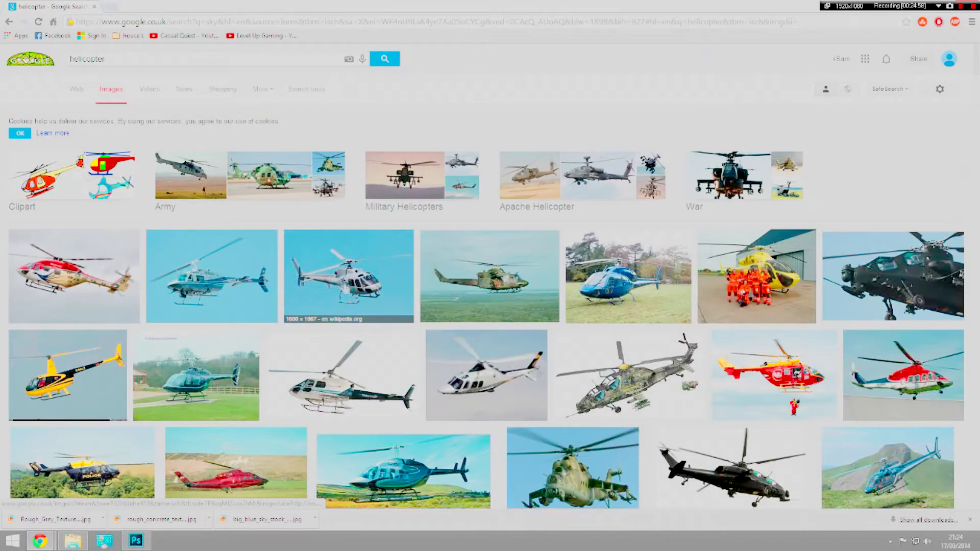
scroll(360, 295, "down", 2)
scroll(360, 295, "down", 5)
scroll(331, 286, "down", 3)
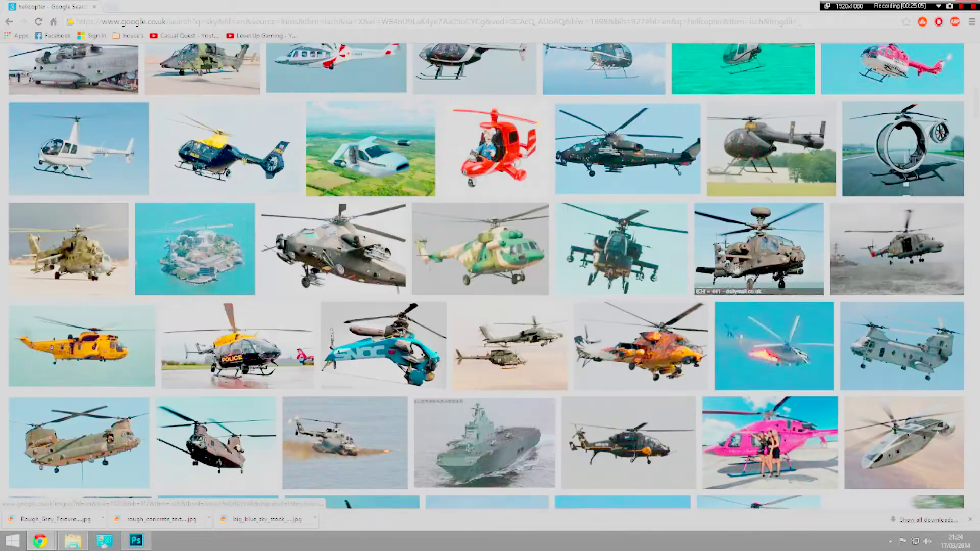
scroll(547, 240, "up", 5)
scroll(547, 240, "up", 5)
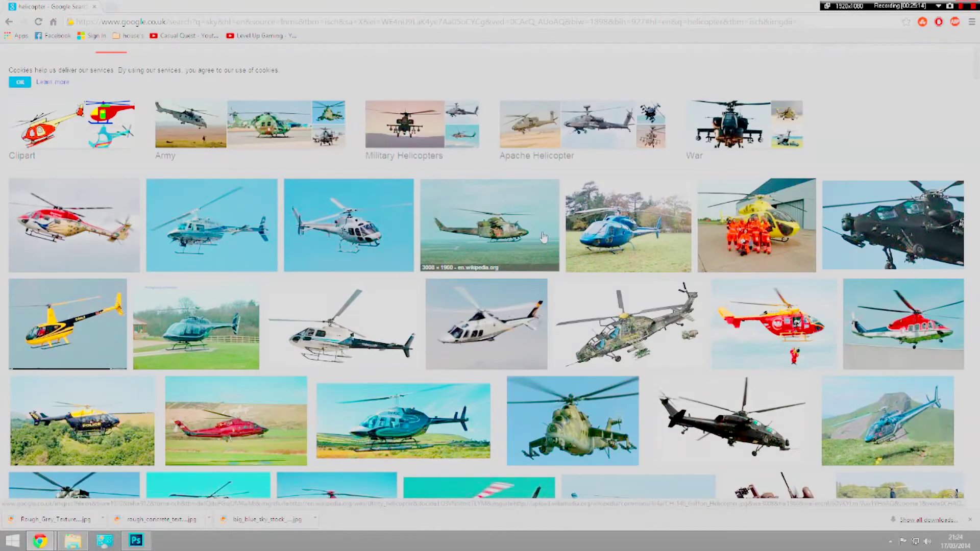
scroll(487, 249, "down", 10)
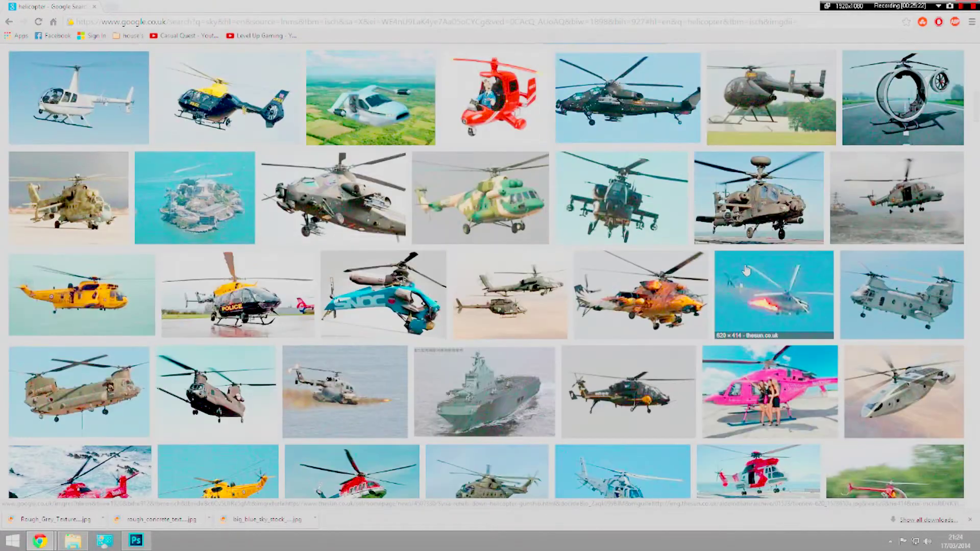
scroll(291, 223, "up", 7)
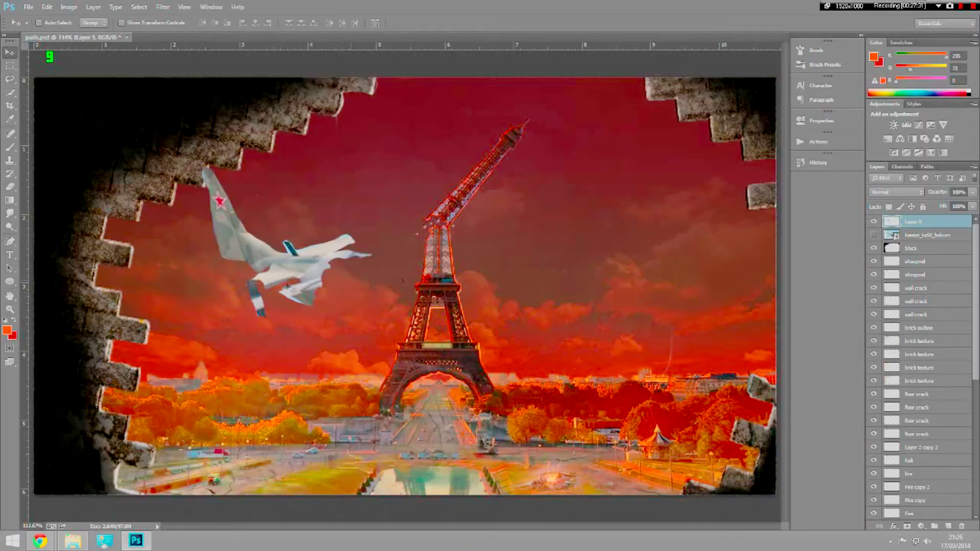
Step: Select the jet's layer and drag the jet up toward the tower
scroll(933, 294, "down", 10)
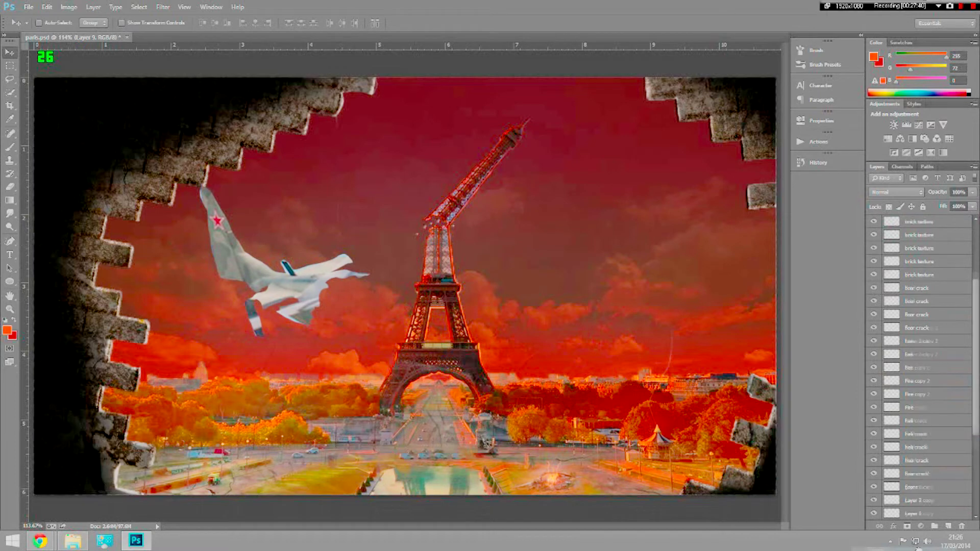
left_click(924, 460)
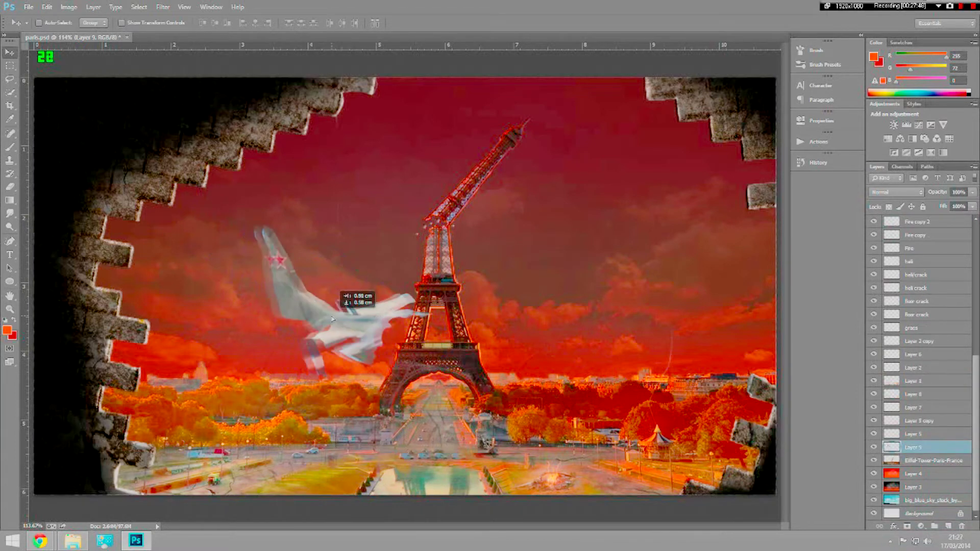
mouse_move(423, 369)
left_mouse_down()
mouse_move(419, 224)
mouse_move(426, 227)
left_mouse_up()
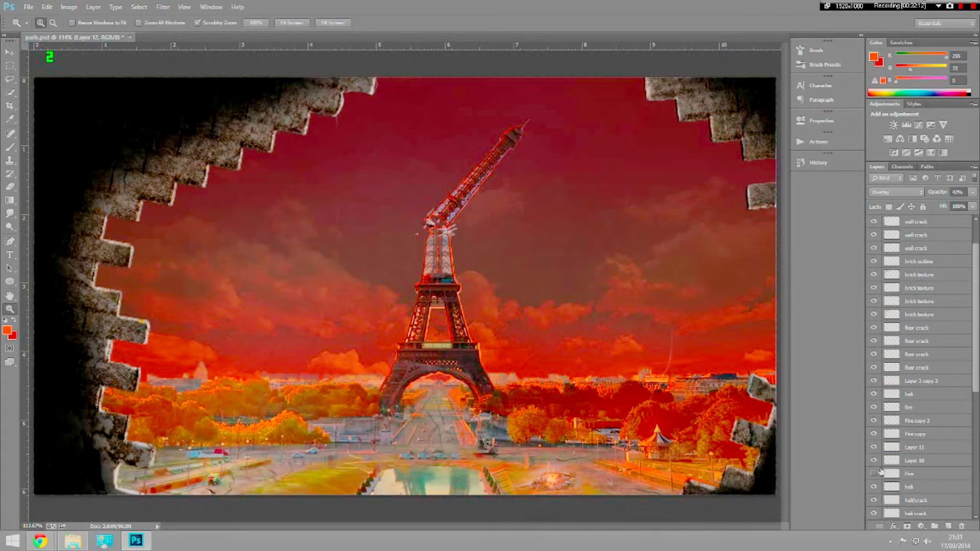
Step: On Layer 10, zoom to the tower top and place fire and sparks at the bend
left_click(942, 462)
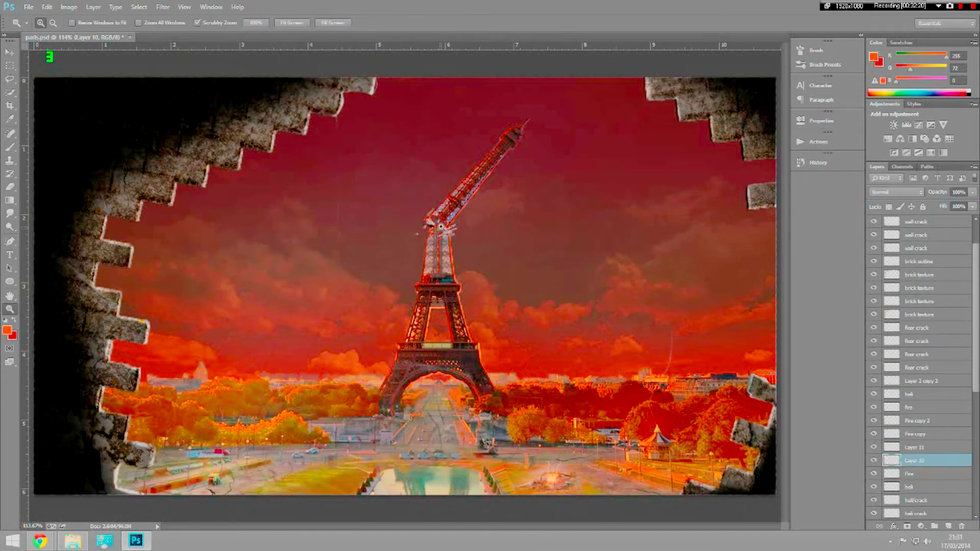
left_click_drag(429, 232, 431, 234)
left_click_drag(971, 487, 975, 443)
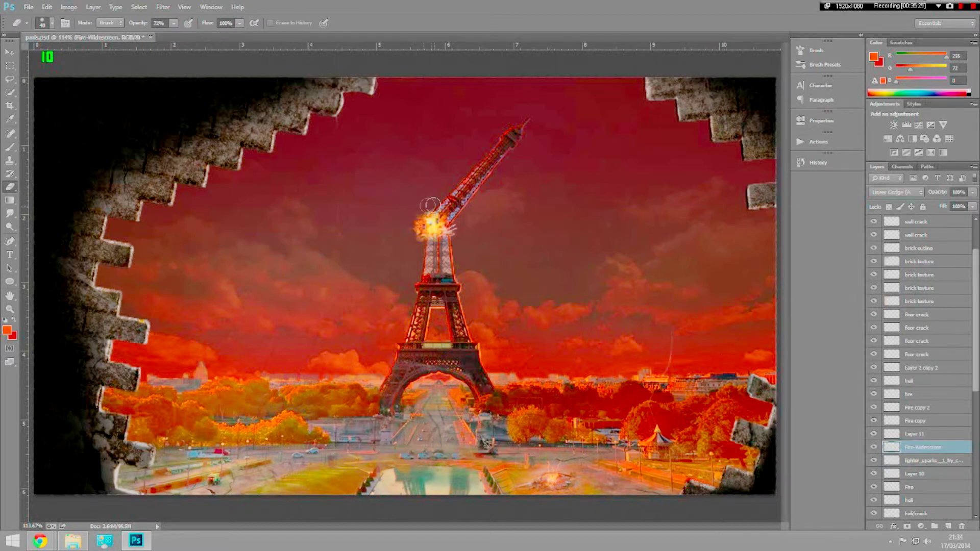
key("v")
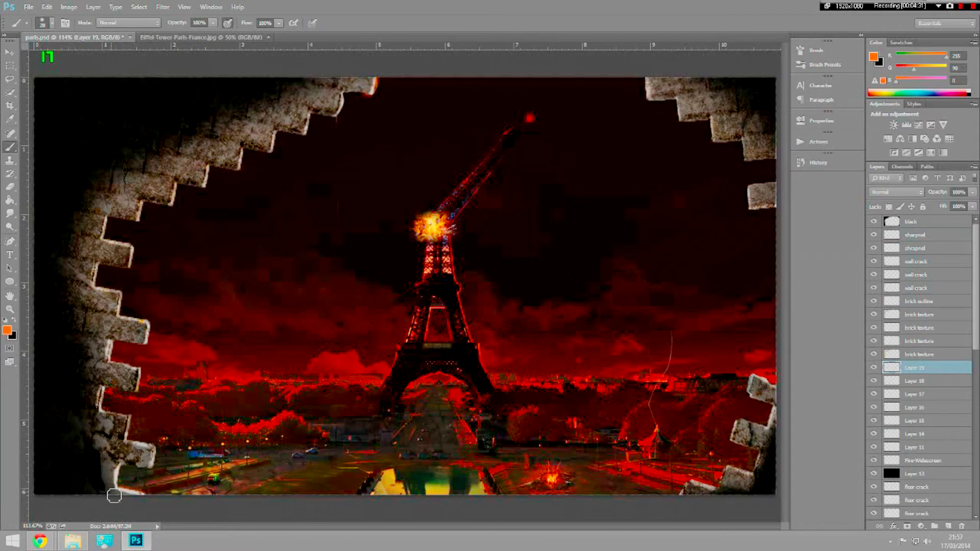
Step: Move Layer 19 to the top of the stack and show the black shading layer
left_click_drag(913, 367, 904, 220)
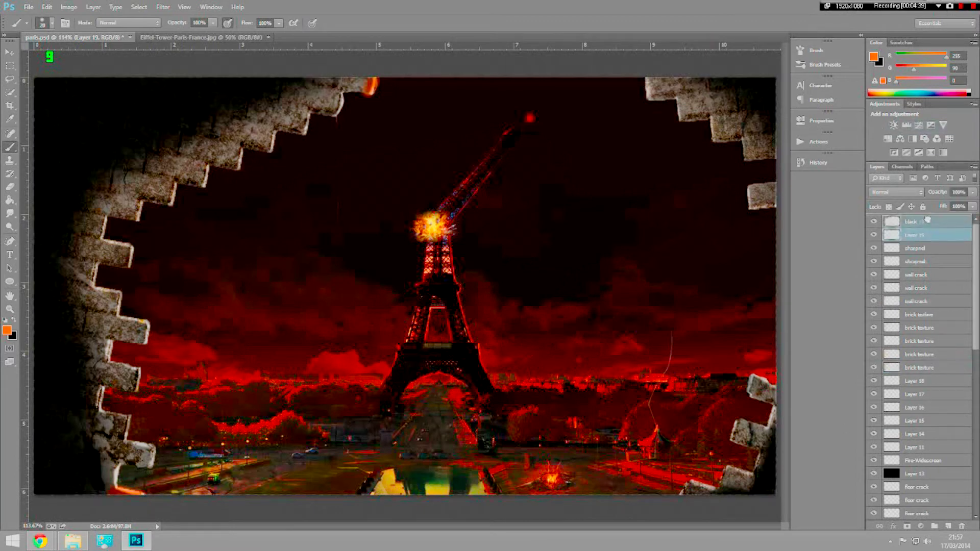
left_click(874, 236)
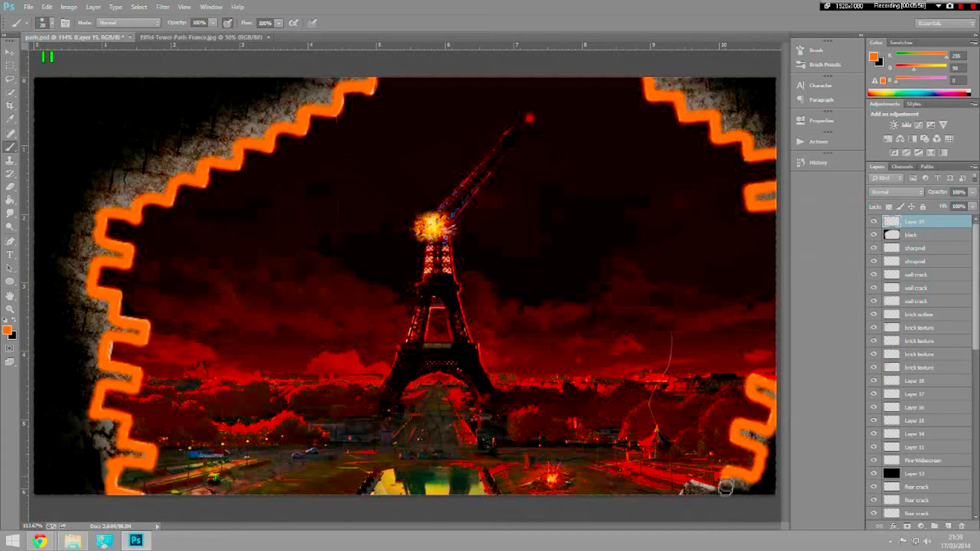
Step: Set Layer 19's blend mode to Color Burn
left_click(895, 192)
left_click(882, 224)
left_click(896, 192)
left_click(881, 232)
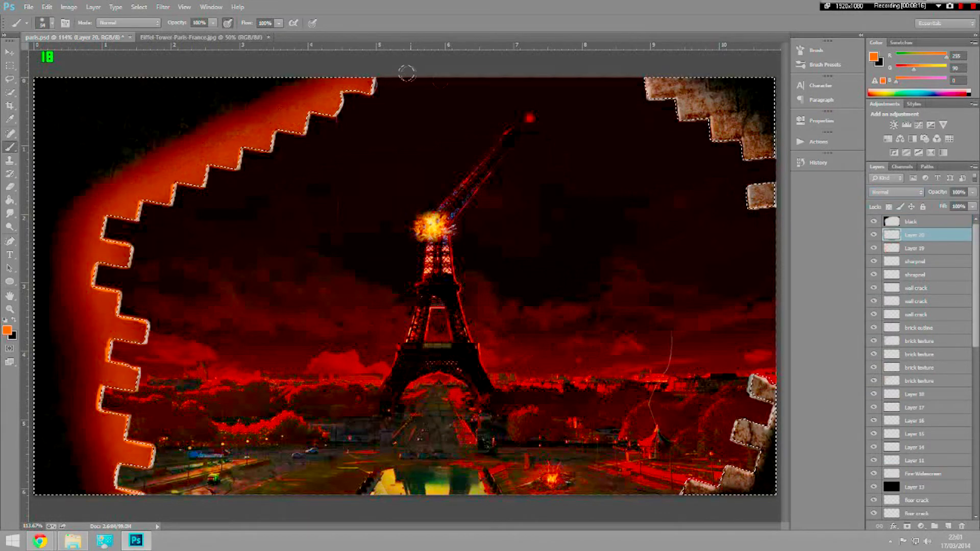
Step: Paint orange along the wall edges on Layer 20, set to Overlay at 11% opacity
mouse_move(659, 84)
left_mouse_down()
mouse_move(766, 148)
mouse_move(714, 484)
left_mouse_up()
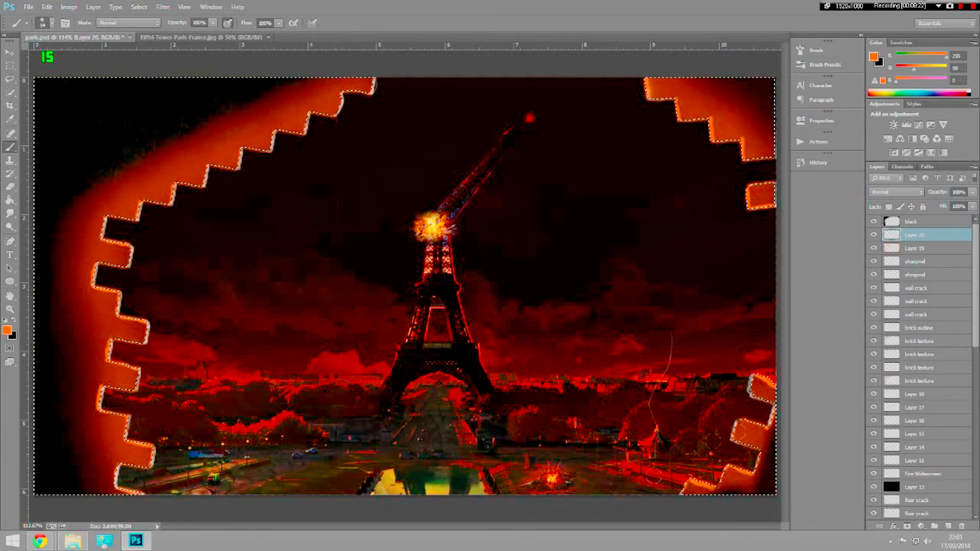
left_click_drag(914, 235, 913, 252)
left_click(896, 191)
left_click(881, 316)
left_click(972, 192)
left_click_drag(970, 203, 925, 203)
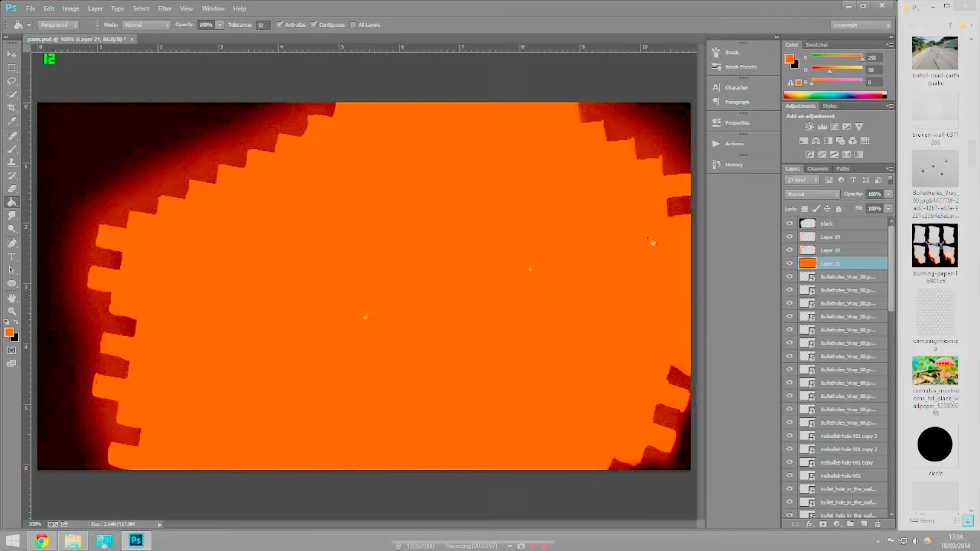
Step: Move orange Layer 21 below the black layer, try blend modes, and set opacity to 17%
left_click_drag(840, 225, 832, 239)
key("shift+plus")
key("shift+plus")
key("shift+plus")
key("shift+plus")
key("shift+plus")
key("shift+plus")
key("shift+plus")
key("shift+plus")
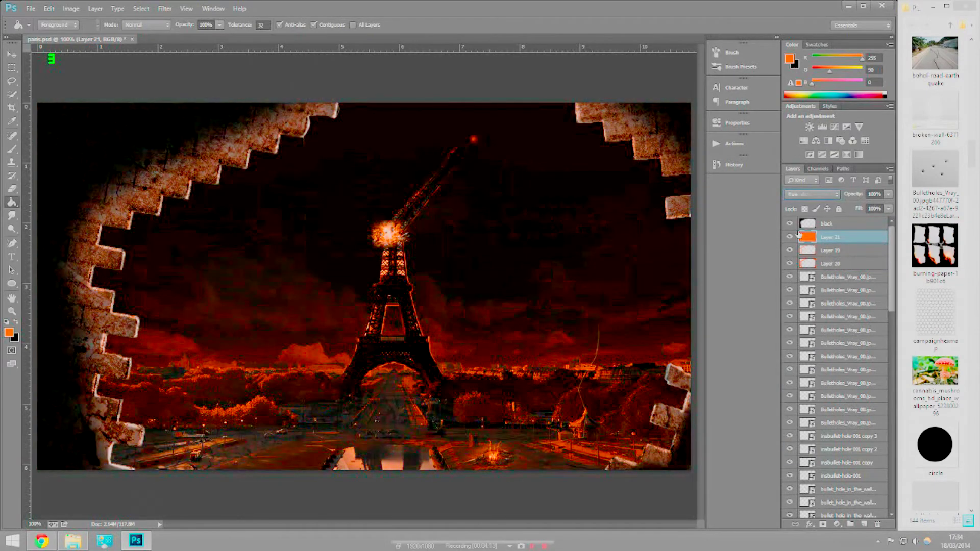
key("shift+plus")
key("shift+plus")
key("shift+minus")
key("shift+minus")
mouse_move(886, 215)
left_mouse_down()
mouse_move(847, 209)
mouse_move(855, 224)
left_mouse_up()
Step: Add a new empty Layer 22 above Layer 19, ready for brush painting
left_click(830, 250)
key("ctrl+shift+alt+n")
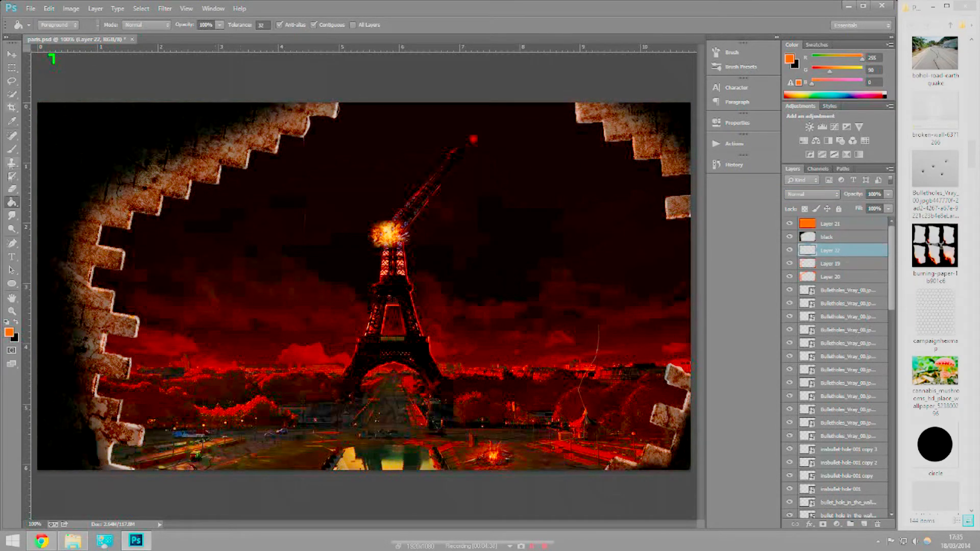
key("b")
scroll(385, 248, "up", 3)
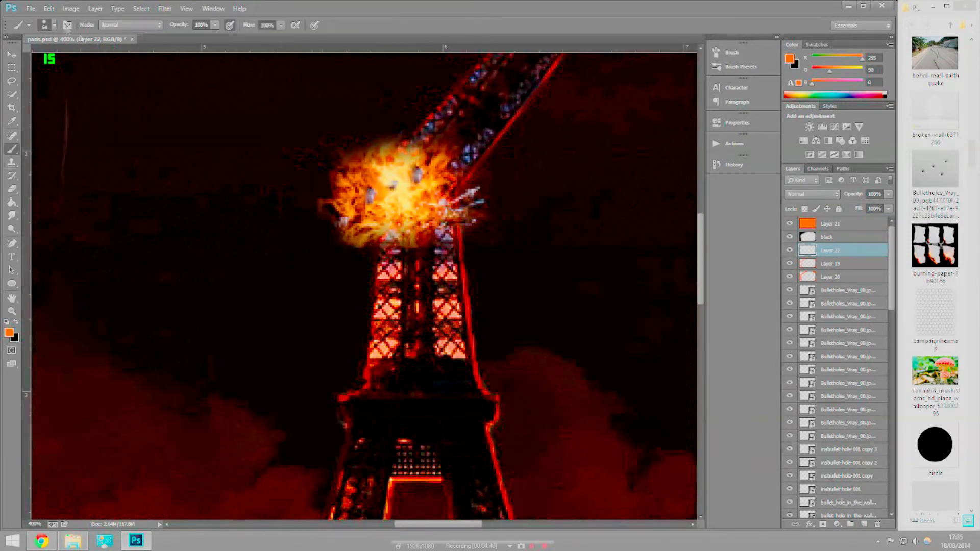
Step: With a 17 px brush at 46% opacity, paint an orange glow over the tower
left_click(49, 25)
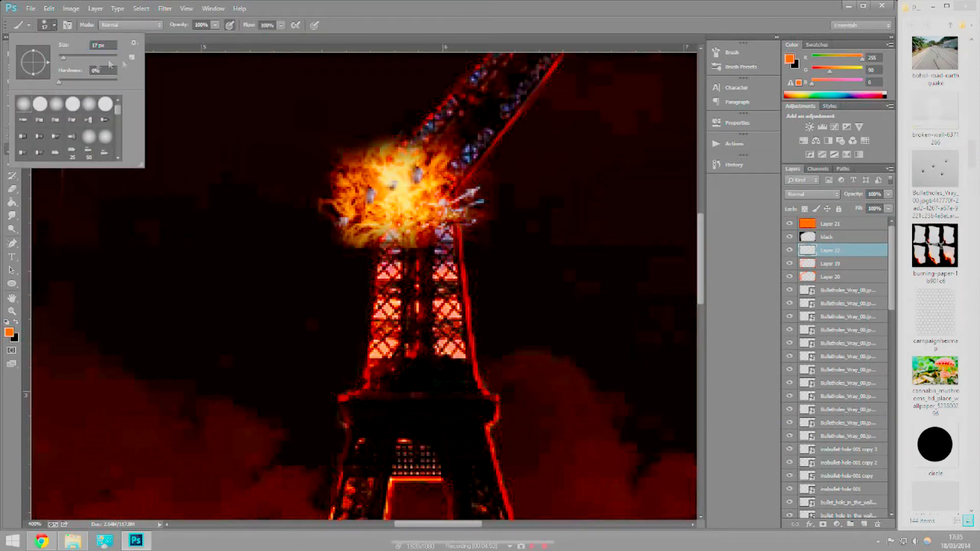
key("Return")
key("4")
key("6")
mouse_move(449, 222)
left_mouse_down()
mouse_move(452, 347)
mouse_move(367, 388)
mouse_move(431, 375)
mouse_move(411, 239)
left_mouse_up()
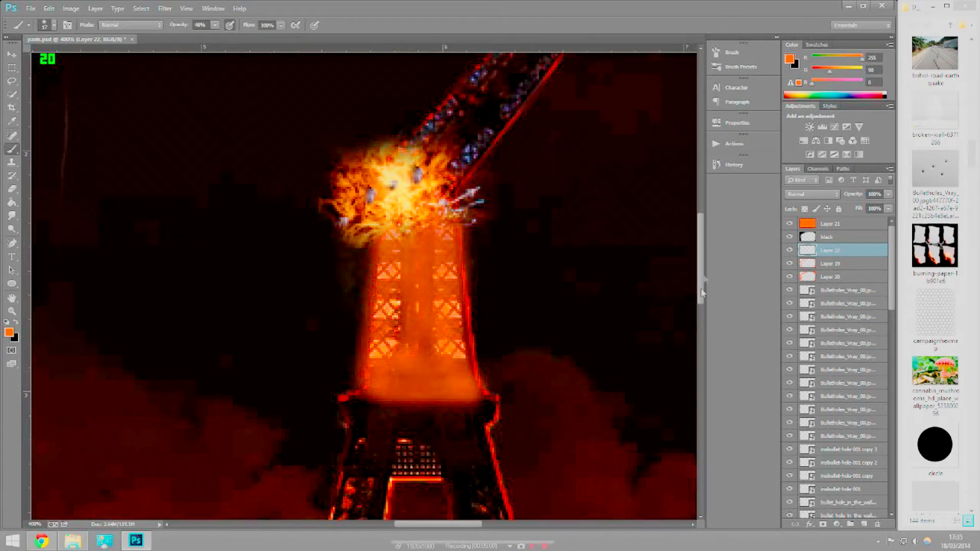
scroll(702, 292, "up", 3)
mouse_move(515, 210)
left_mouse_down()
mouse_move(414, 273)
mouse_move(541, 168)
left_mouse_up()
Step: Set Layer 22 to Overlay and add new layers for yellow flames at the tower top
left_click(811, 194)
left_click(811, 347)
key("z")
left_click_drag(459, 304, 408, 303)
key("ctrl+shift+alt+n")
left_click_drag(423, 240, 440, 237)
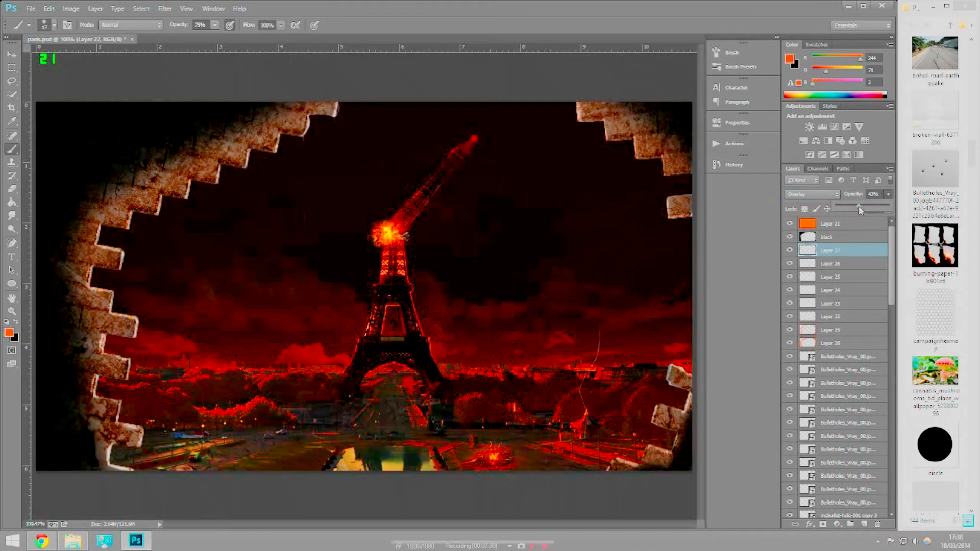
key("ctrl+shift+alt+n")
key("Return")
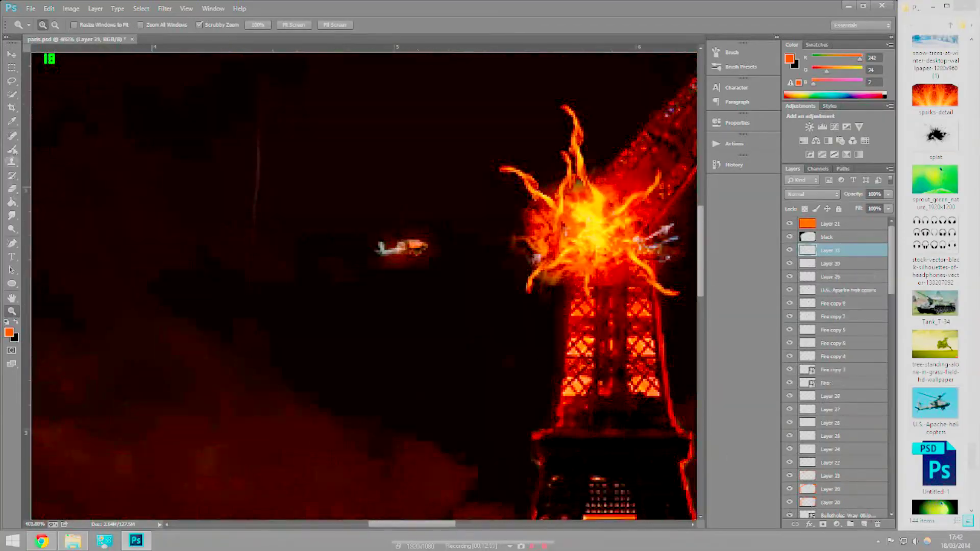
Step: Set the flame layer to Overlay, select Layer 29, and zoom to the helicopter
key("b")
key("x")
left_click(811, 194)
left_click(811, 324)
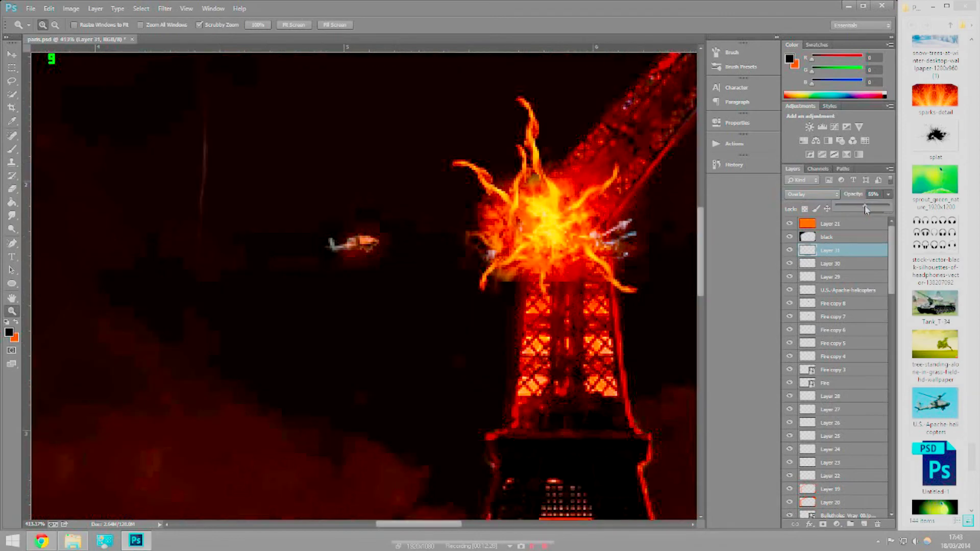
key("alt+bracketleft")
key("alt+bracketleft")
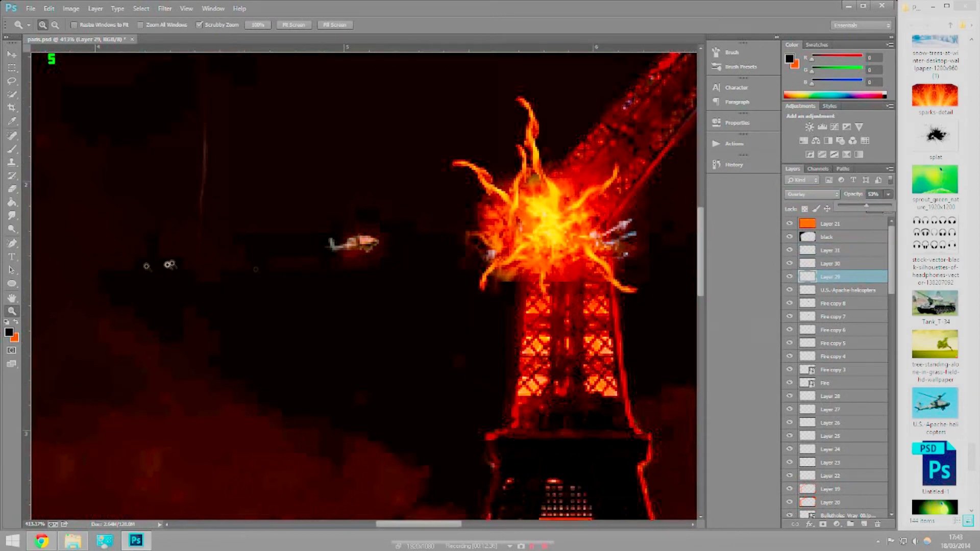
left_click_drag(255, 270, 137, 274)
left_click_drag(332, 239, 368, 239)
Step: Set the foreground colour to #ff9600 and add a new layer above Layer 29
key("i")
left_click(789, 59)
type("ff9600")
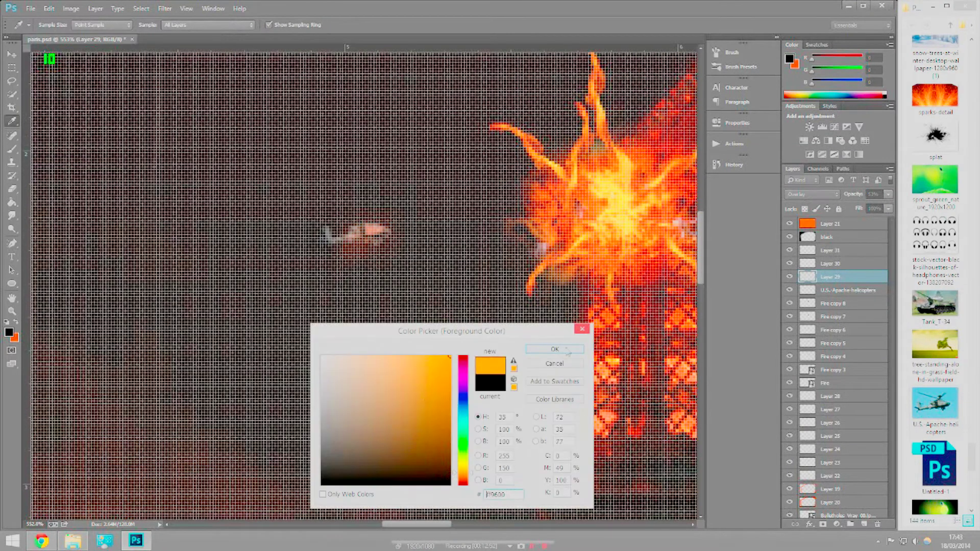
key("Return")
key("b")
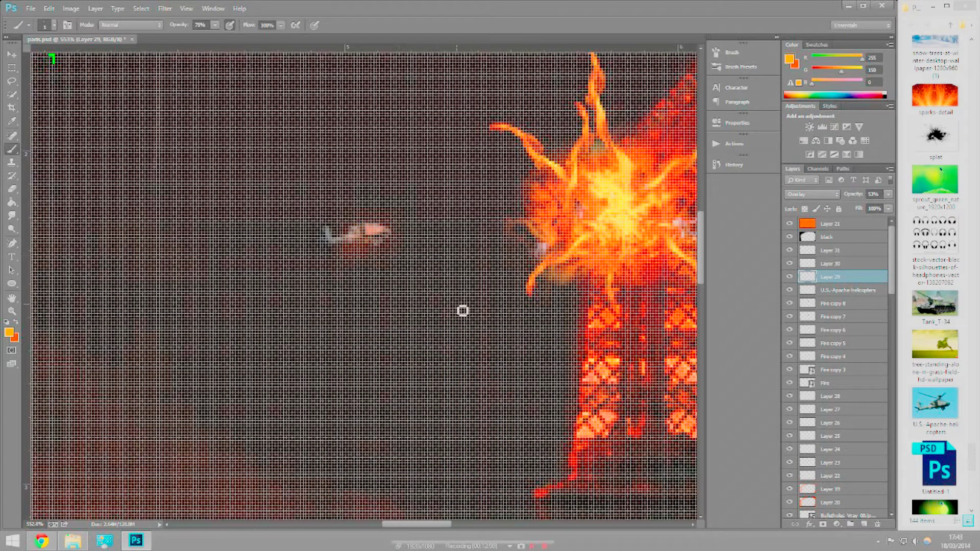
left_click(863, 524)
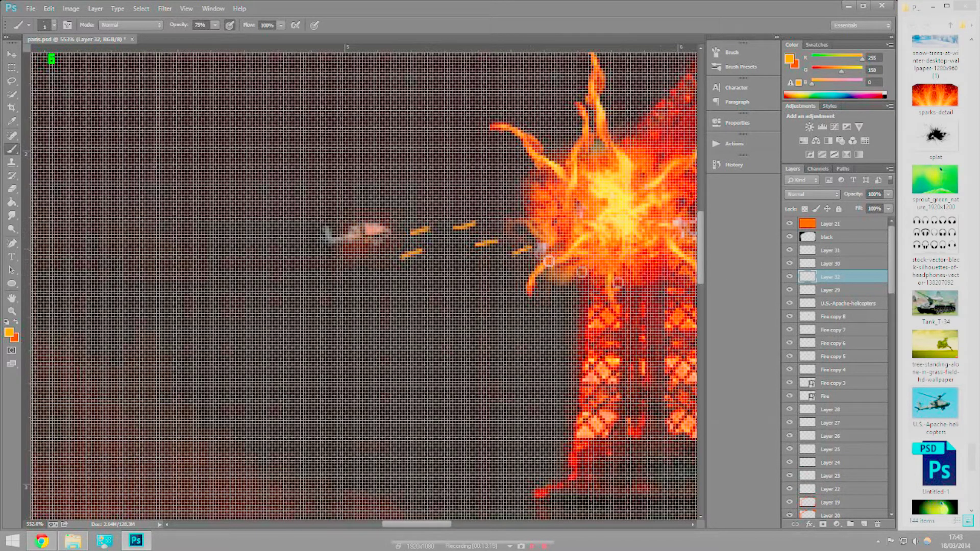
Step: Duplicate tracer Layer 32 and nudge the copy downward
right_click(867, 277)
left_click(898, 193)
key("Return")
key("v")
key("Down")
key("Down")
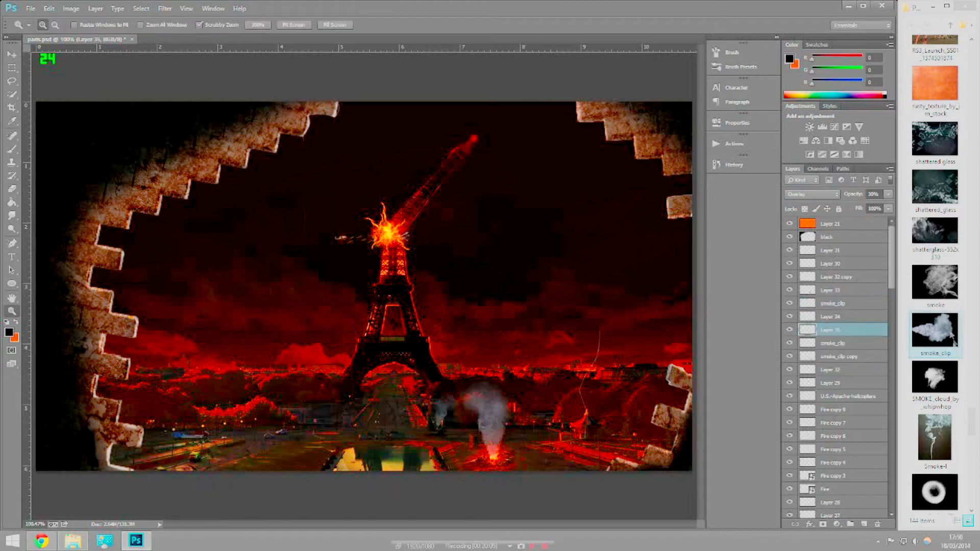
Step: Place the Smoke-I image, scaled small, near the bottom of the scene
scroll(932, 368, "down", 3)
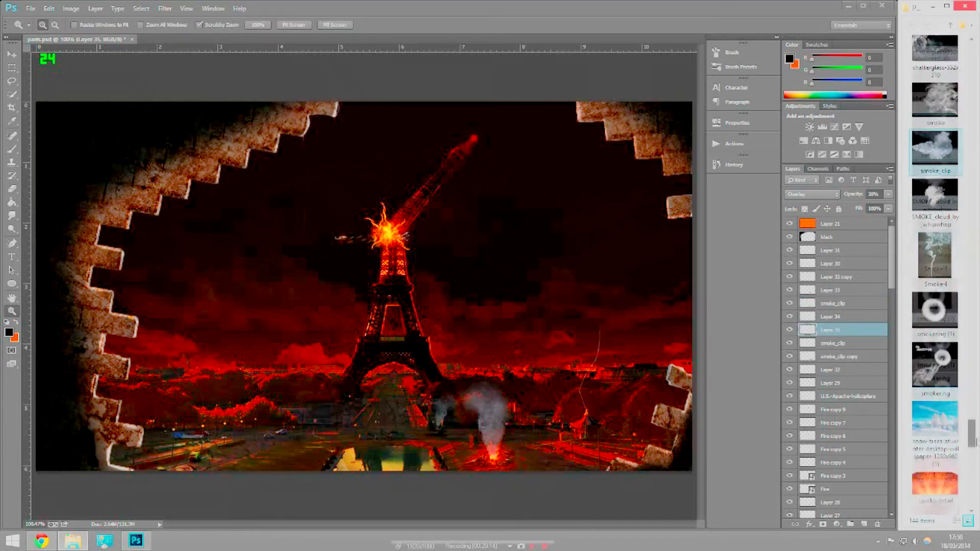
left_click_drag(269, 363, 357, 285)
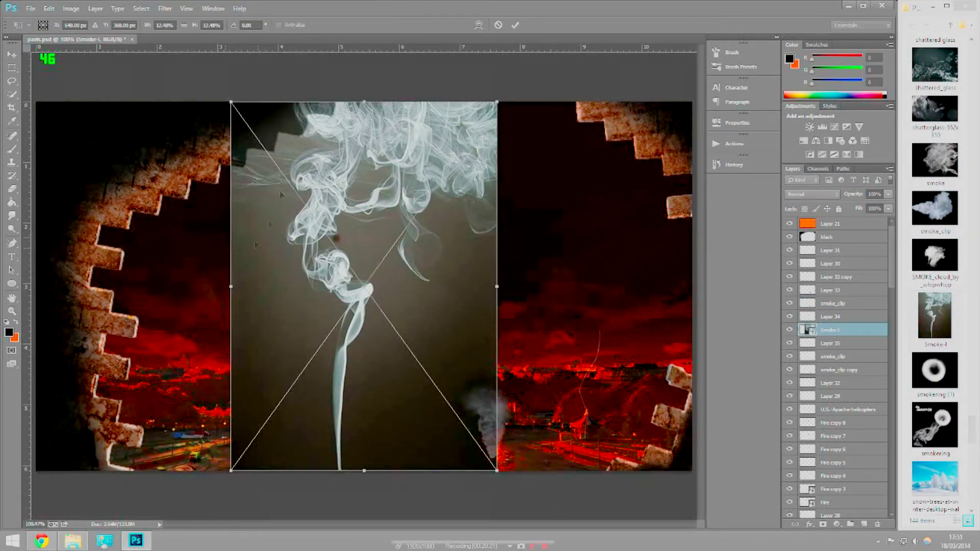
left_click_drag(230, 102, 435, 381)
key("Return")
left_click_drag(935, 315, 314, 437)
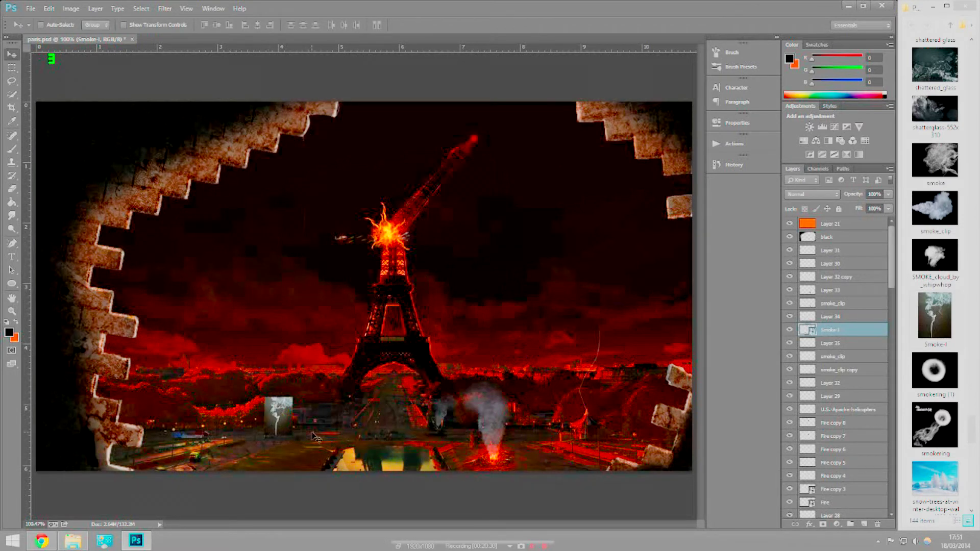
key("Return")
Step: Set the smoke layer to Darken and erase its rectangular edges softly
left_click(811, 194)
left_click(800, 214)
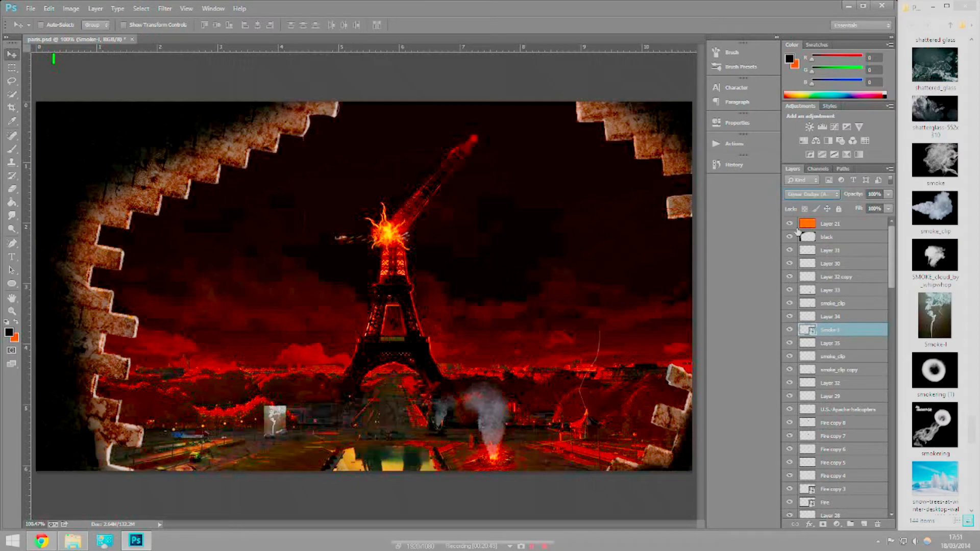
scroll(261, 436, "up", 5)
key("e")
key("Return")
left_click_drag(276, 306, 332, 266)
left_click_drag(388, 387, 378, 270)
mouse_move(317, 271)
left_mouse_down()
mouse_move(388, 306)
mouse_move(291, 271)
left_mouse_up()
mouse_move(390, 378)
left_mouse_down()
mouse_move(388, 296)
mouse_move(306, 266)
mouse_move(373, 291)
mouse_move(321, 377)
left_mouse_up()
Step: Duplicate the smoke layer and drop the o-GEORGIA-FIRE image into the scene
right_click(852, 329)
left_click(868, 186)
key("Return")
scroll(934, 275, "down", 5)
scroll(934, 276, "down", 5)
scroll(934, 276, "down", 5)
left_click_drag(934, 225, 240, 302)
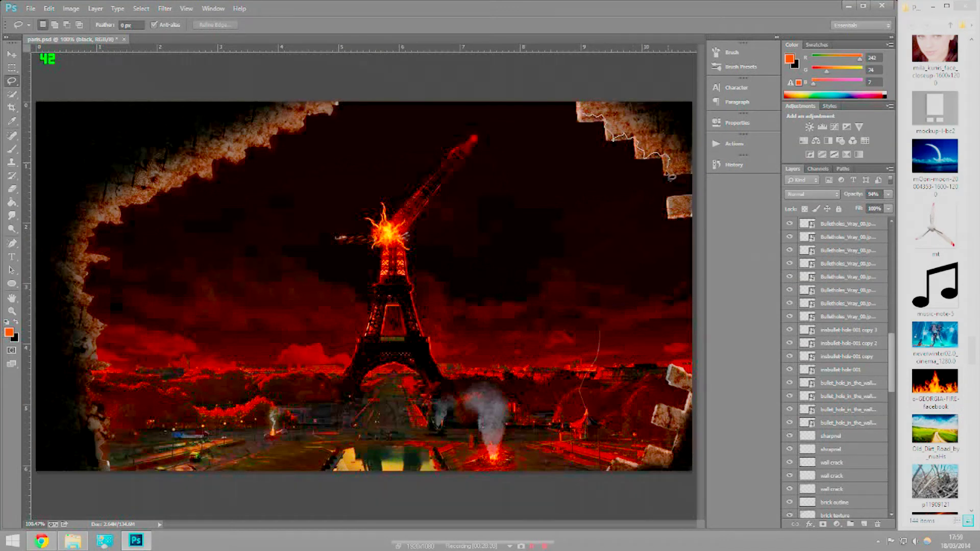
Step: Delete the lassoed top-right bricks from the brick texture layers and deselect
left_click_drag(576, 102, 574, 104)
scroll(837, 279, "up", 10)
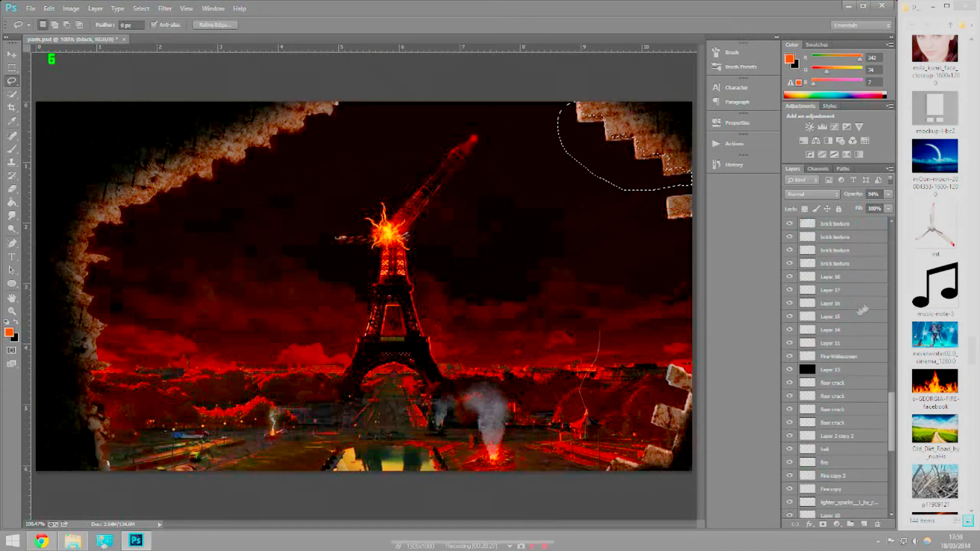
scroll(837, 279, "down", 5)
left_click(849, 370)
left_click(847, 396)
key("Delete")
key("ctrl+d")
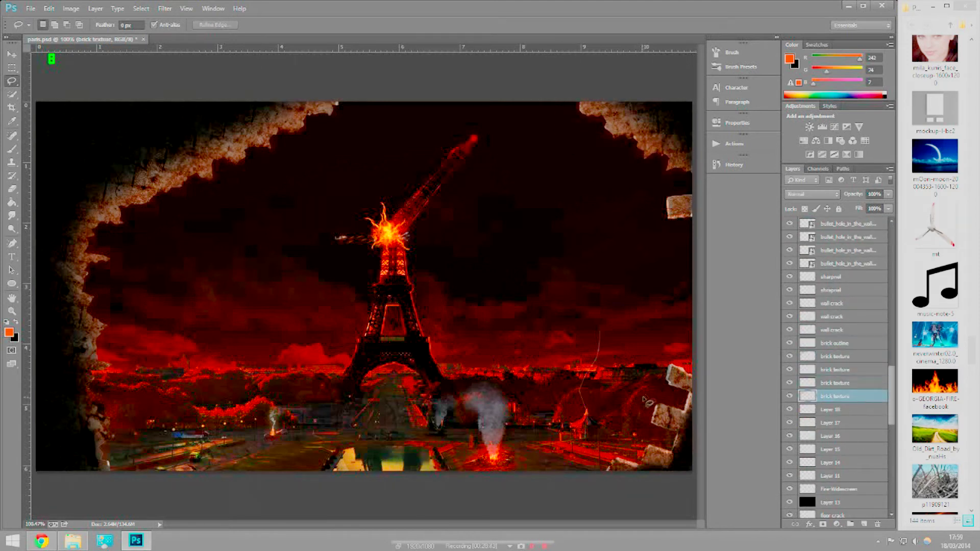
Step: Merge the brick texture layers and apply a Motion Blur with distance 39
left_click(835, 343)
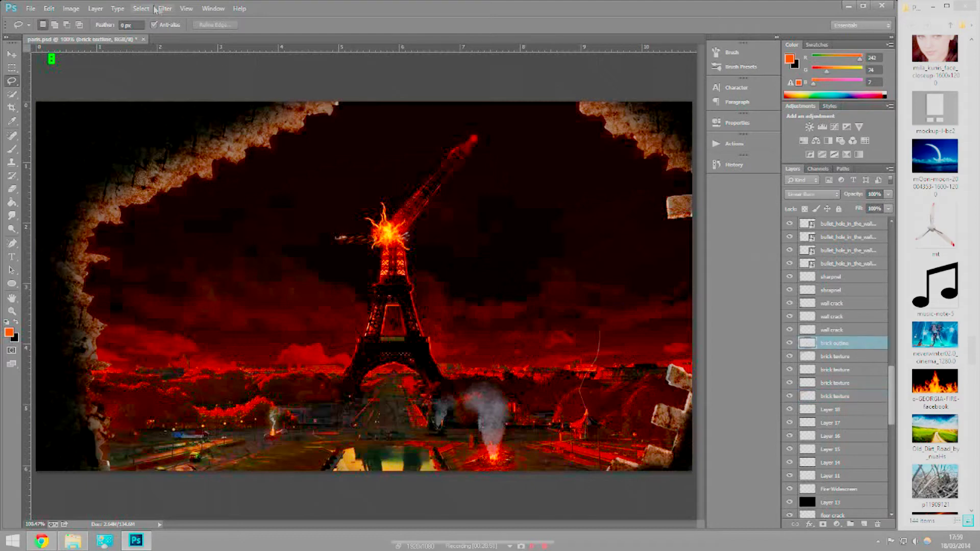
left_click(165, 8)
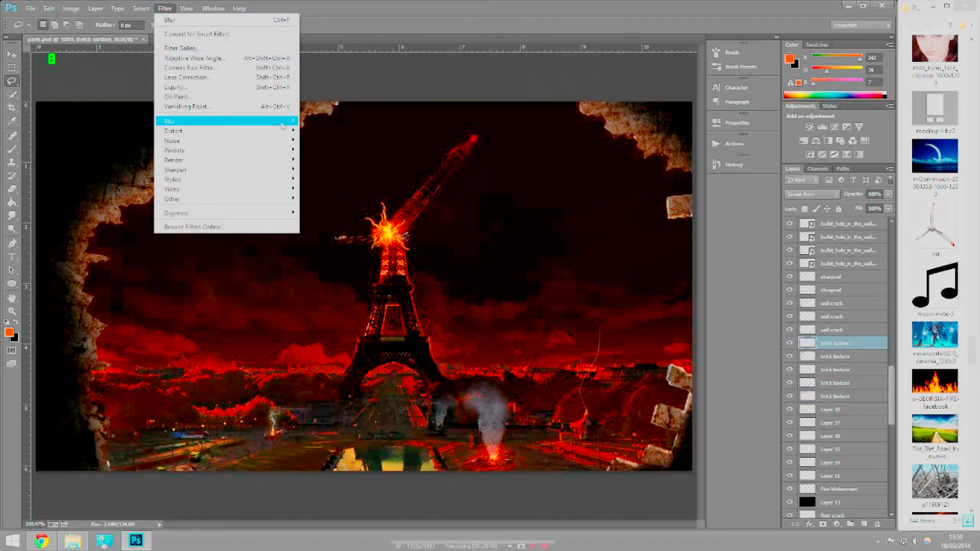
left_click(329, 184)
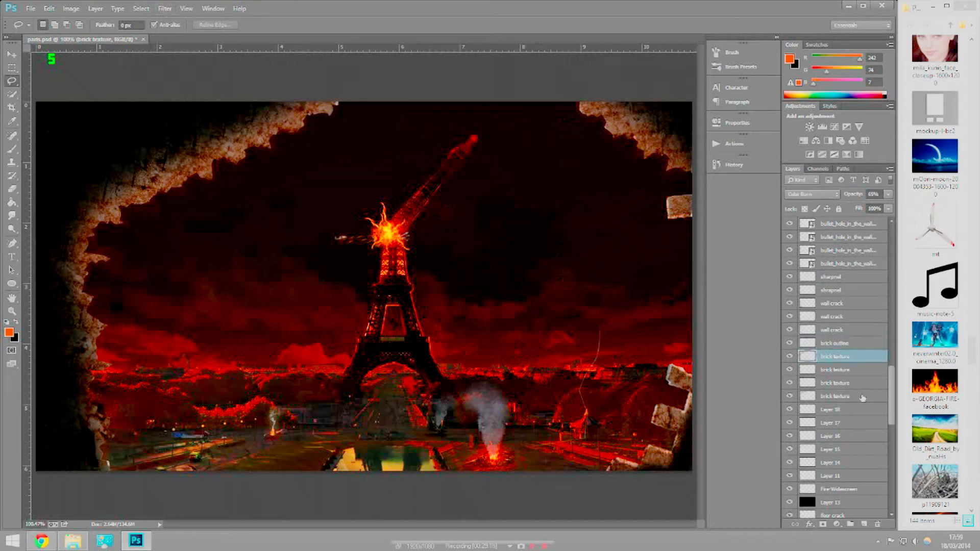
left_click(857, 369)
right_click(859, 397)
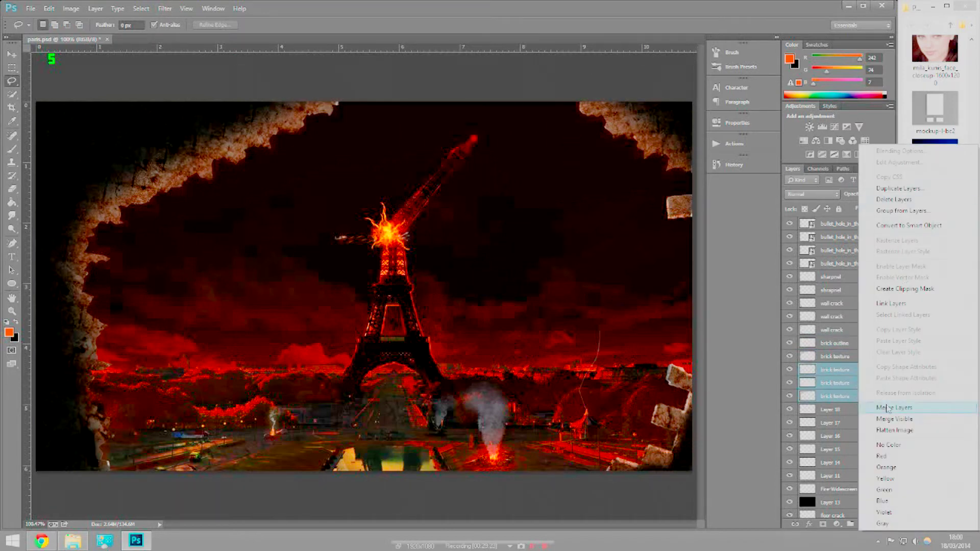
left_click(887, 407)
left_click(164, 8)
mouse_move(170, 121)
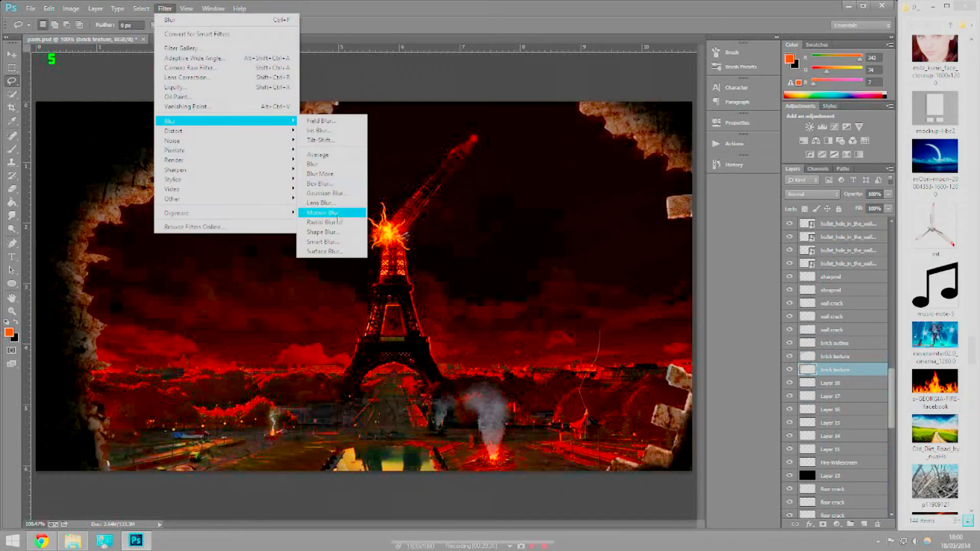
left_click(328, 221)
left_click_drag(490, 317, 452, 319)
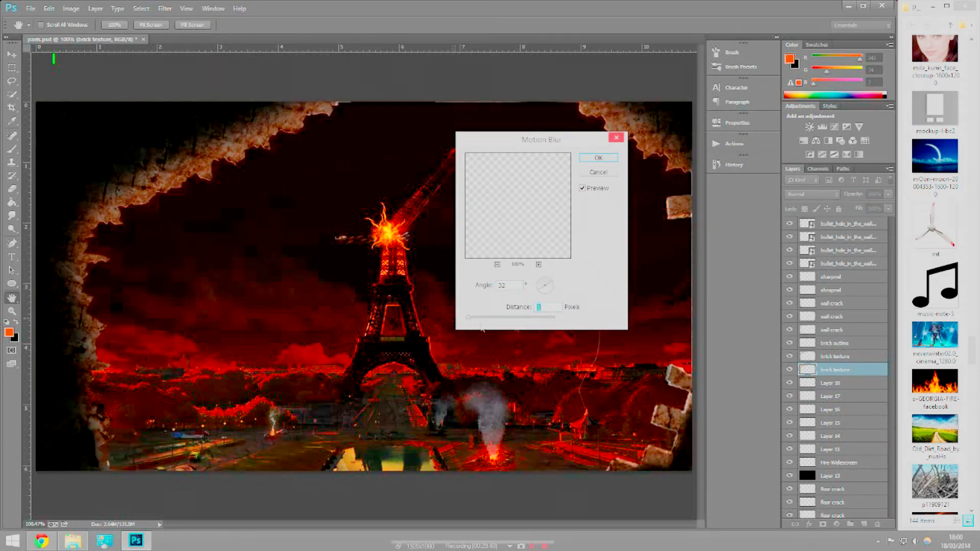
type("39")
left_click_drag(546, 295, 549, 297)
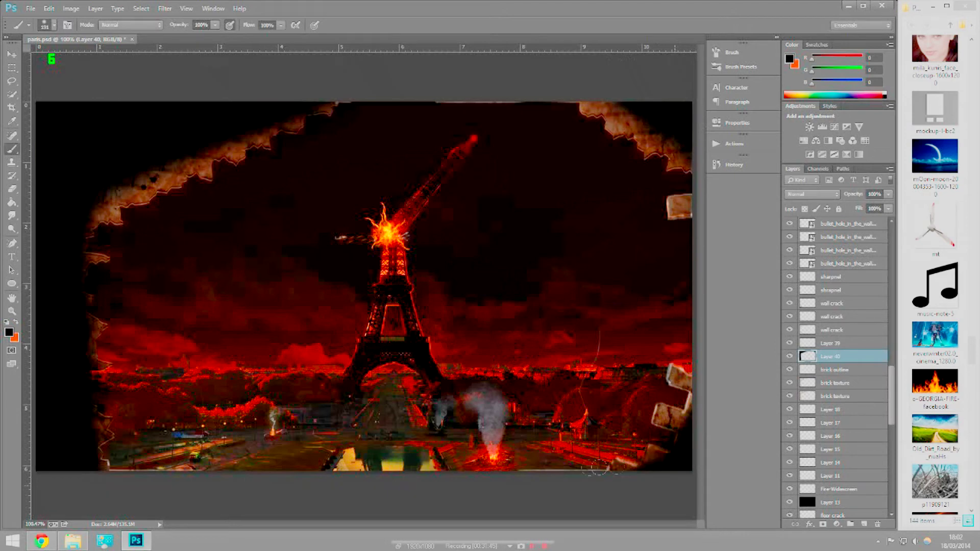
Step: Keep Layer 40 in Normal mode at 77% opacity and add a new empty layer
left_click(811, 194)
left_click(809, 333)
left_click(807, 194)
left_click(806, 197)
left_click_drag(888, 194, 878, 214)
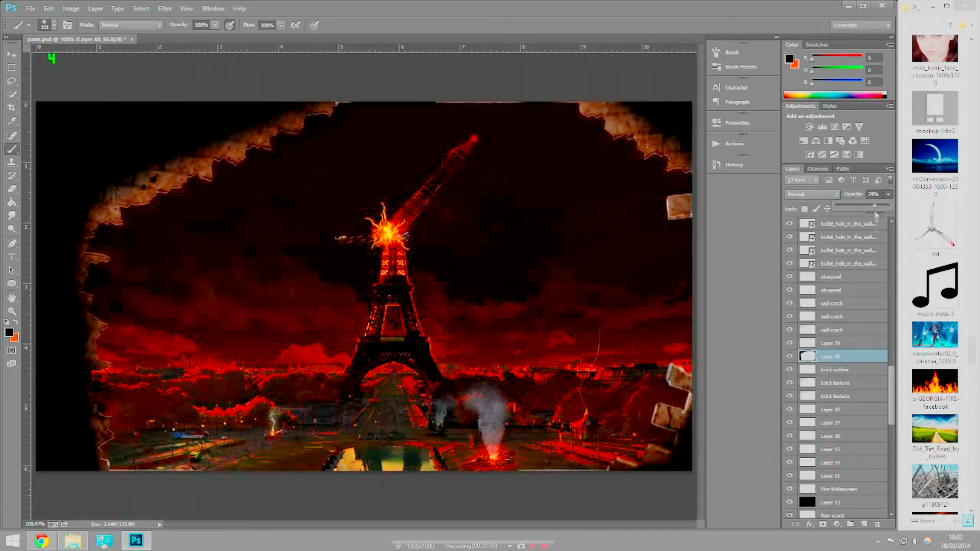
key("ctrl+shift+alt+n")
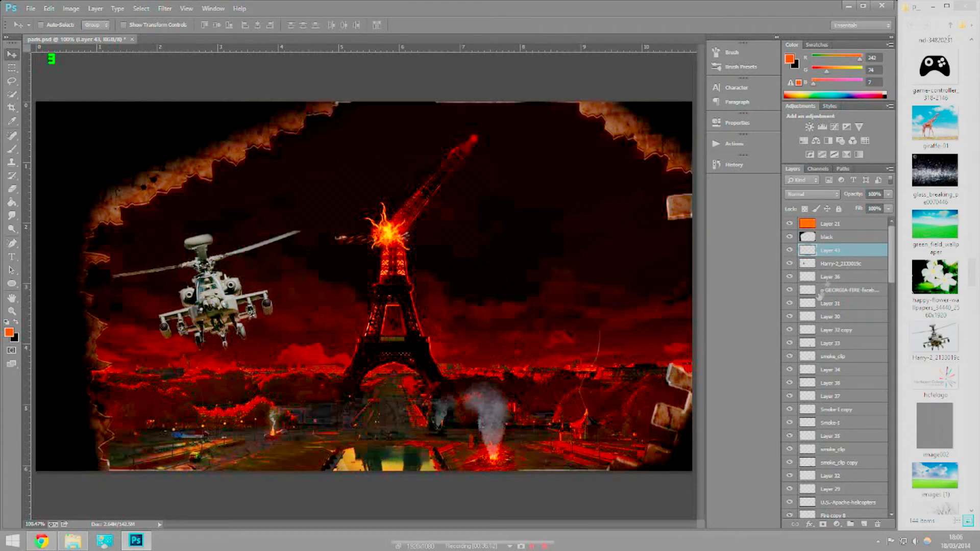
Step: Load the helicopter outline and paint an orange fill layer set to Color Burn, lower opacity
left_click(807, 263, "ctrl")
key("b")
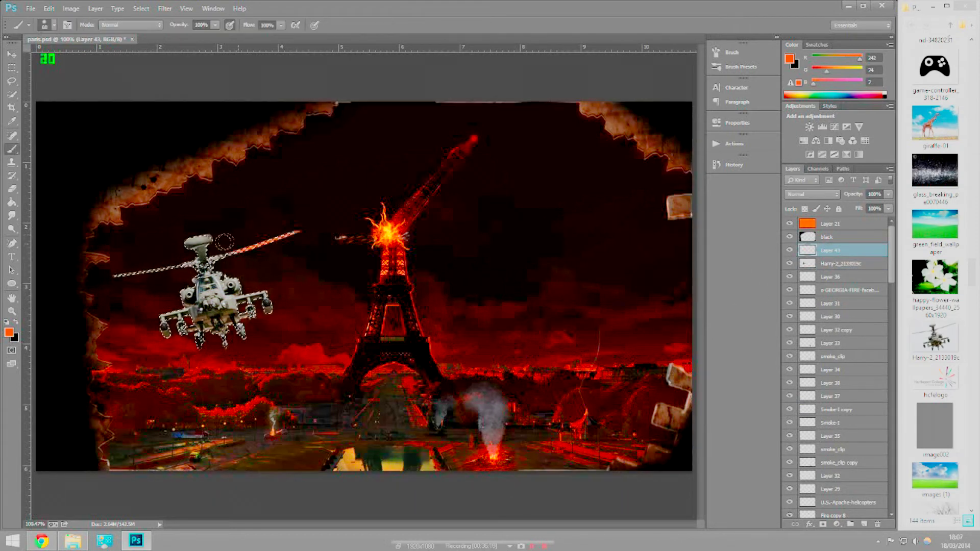
left_click(812, 194)
left_click(806, 234)
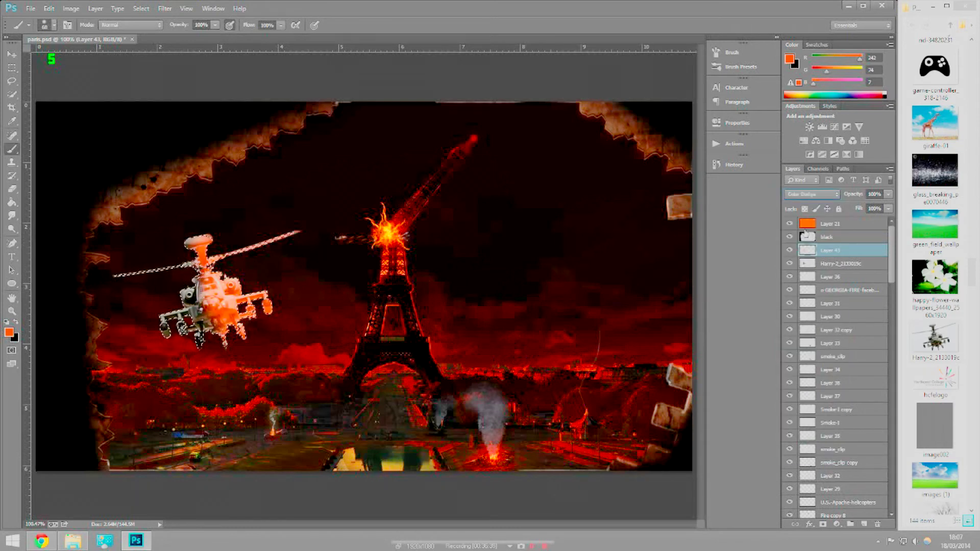
left_click_drag(888, 194, 873, 210)
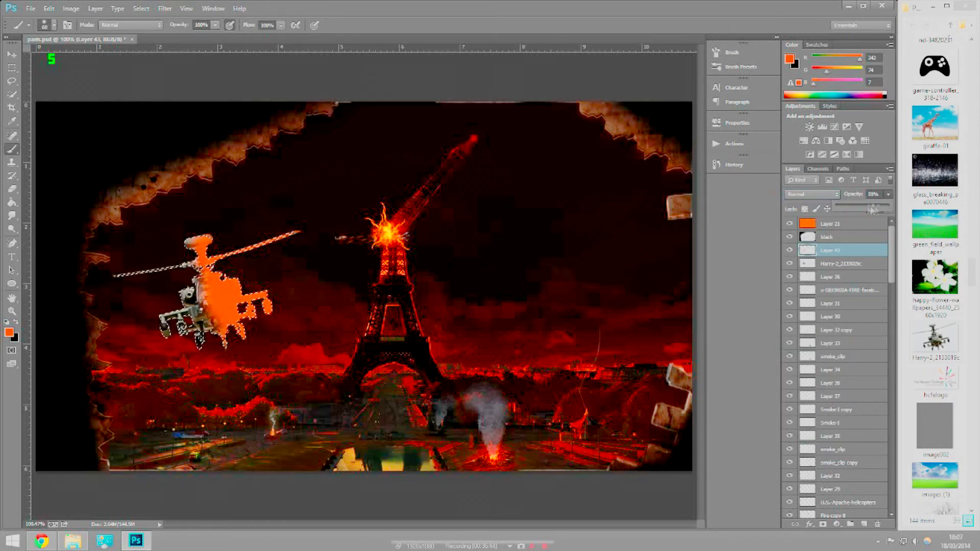
Step: Add new layers and paint an orange glow along the helicopter's edge
key("ctrl+j")
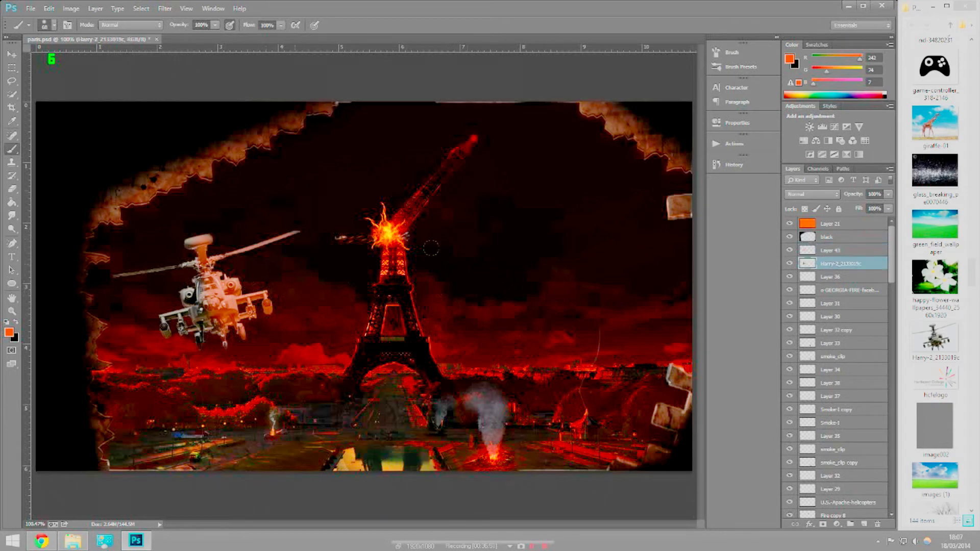
key("v")
left_click(13, 149)
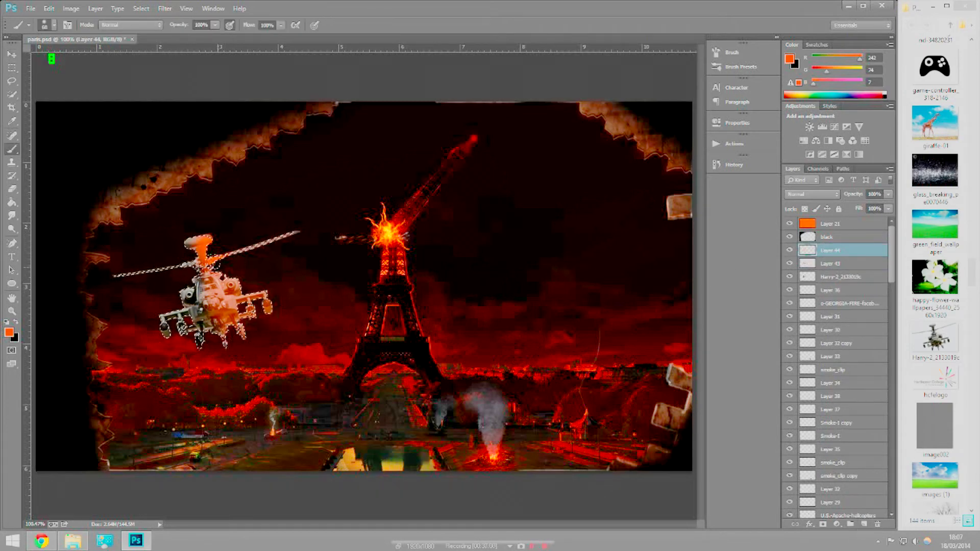
key("ctrl+shift+alt+n")
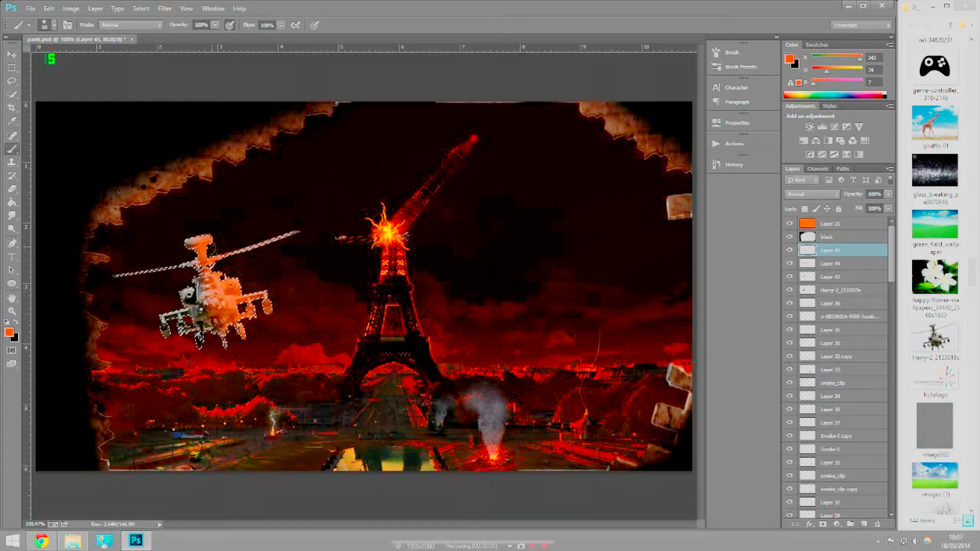
key("ctrl+shift+alt+n")
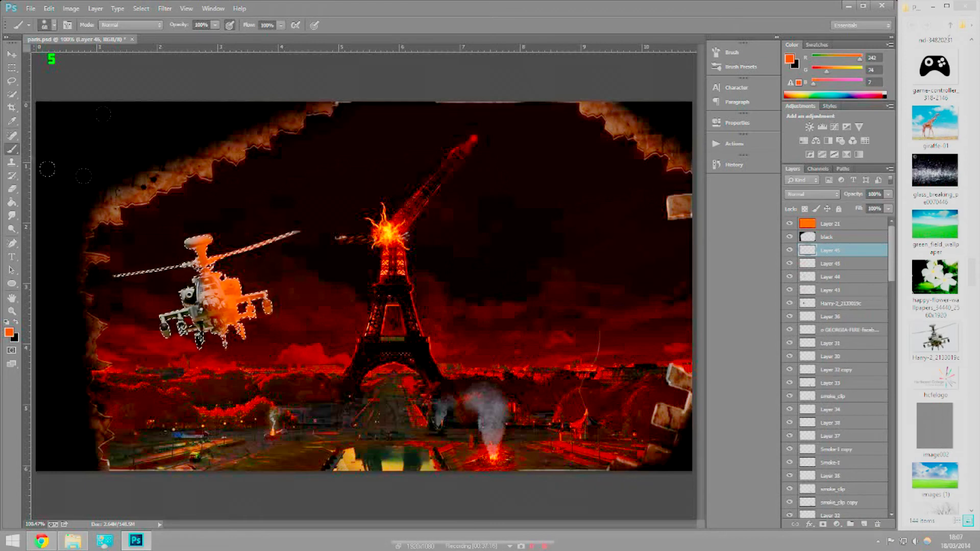
key("x")
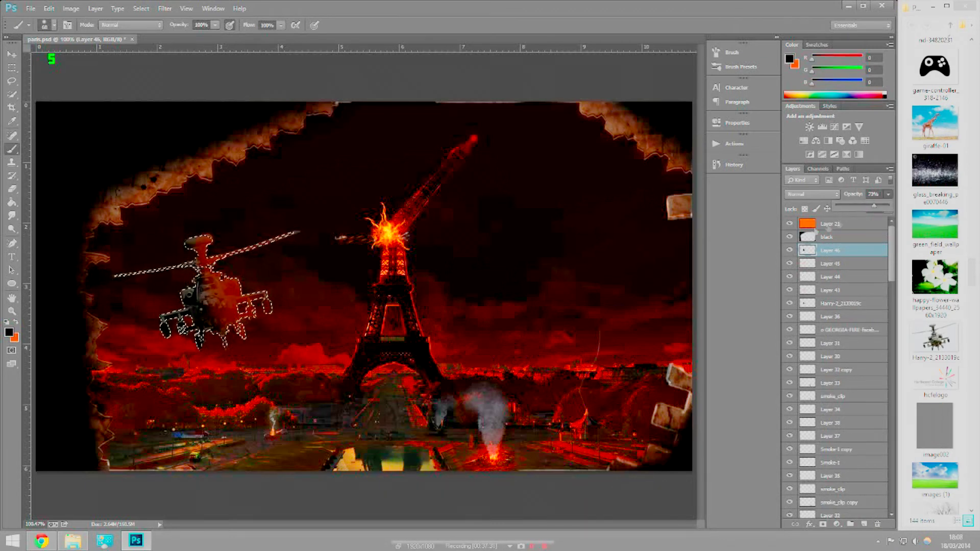
key("ctrl+shift+alt+n")
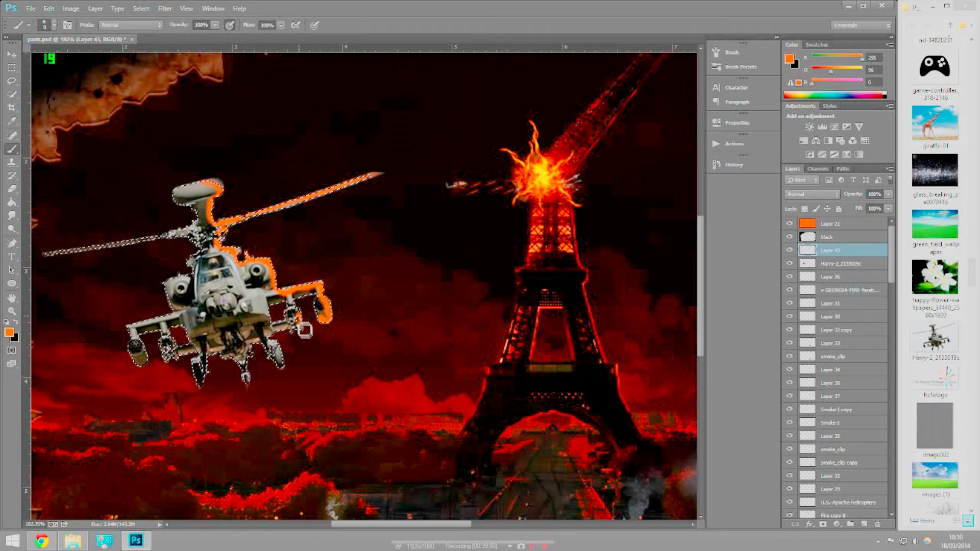
mouse_move(305, 330)
left_mouse_down()
mouse_move(254, 348)
mouse_move(278, 365)
mouse_move(245, 367)
left_mouse_up()
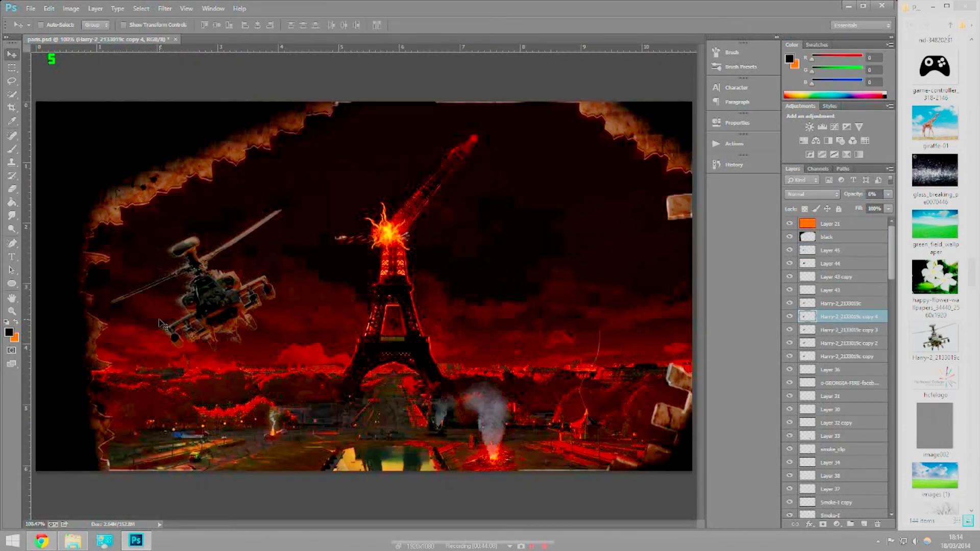
Step: Duplicate the helicopter layer, zoom in, and add a new layer with white paint colour
key("ctrl+j")
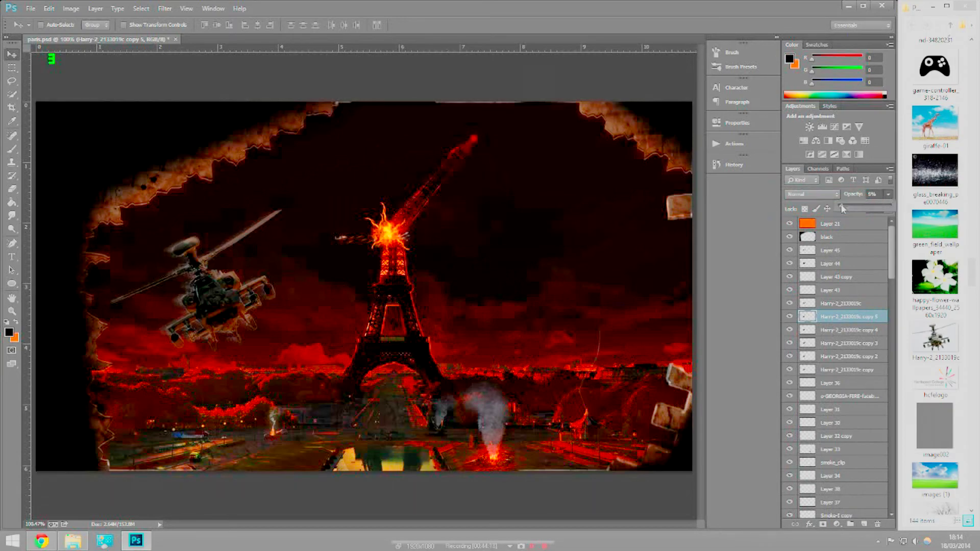
left_click(11, 312)
left_click(306, 255)
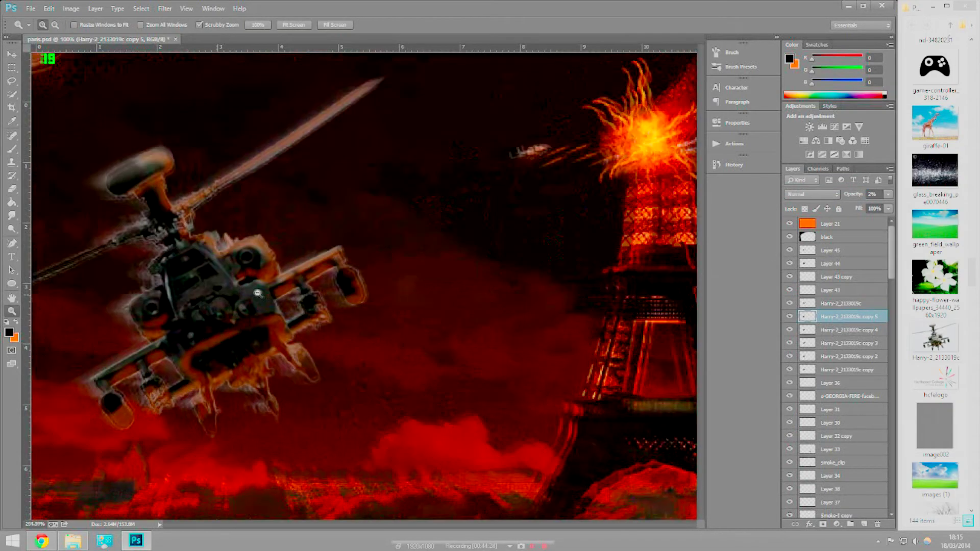
key("ctrl+shift+alt+n")
left_click(11, 149)
left_click(8, 332)
left_click(322, 347)
left_click(564, 352)
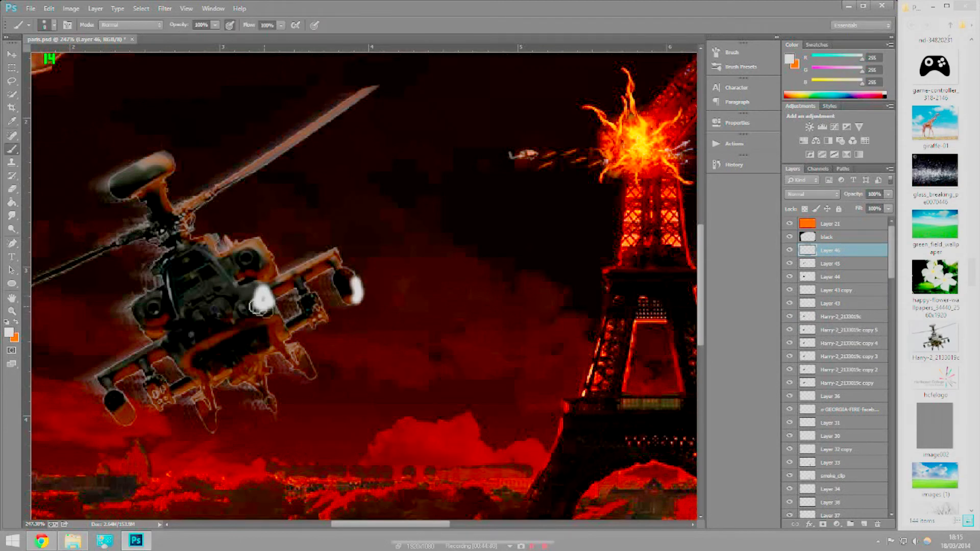
Step: Undo the first white strokes and reload the helicopter outline on new Layer 47
key("ctrl+alt+z")
key("ctrl+alt+z")
key("ctrl+alt+z")
key("ctrl+alt+z")
left_click(839, 316)
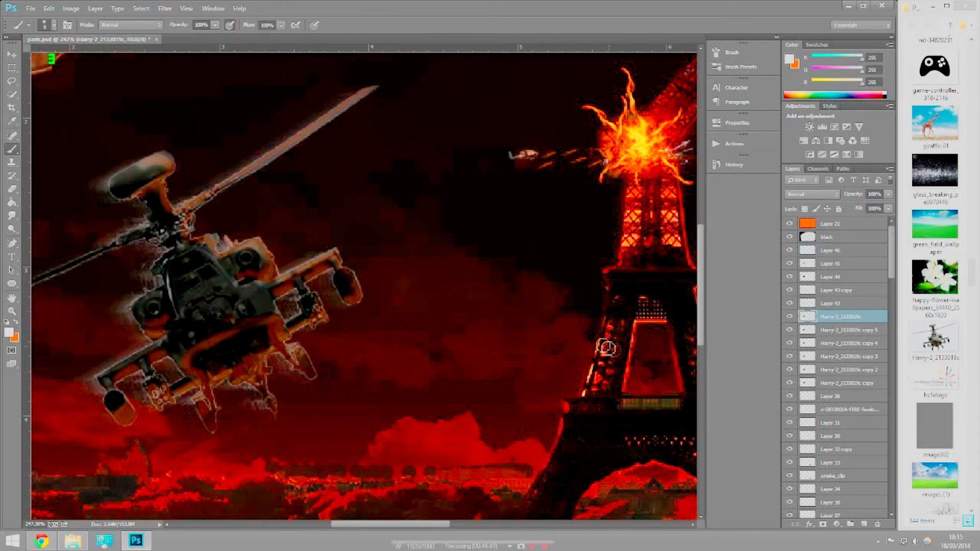
key("v")
left_click(807, 316, "ctrl")
key("b")
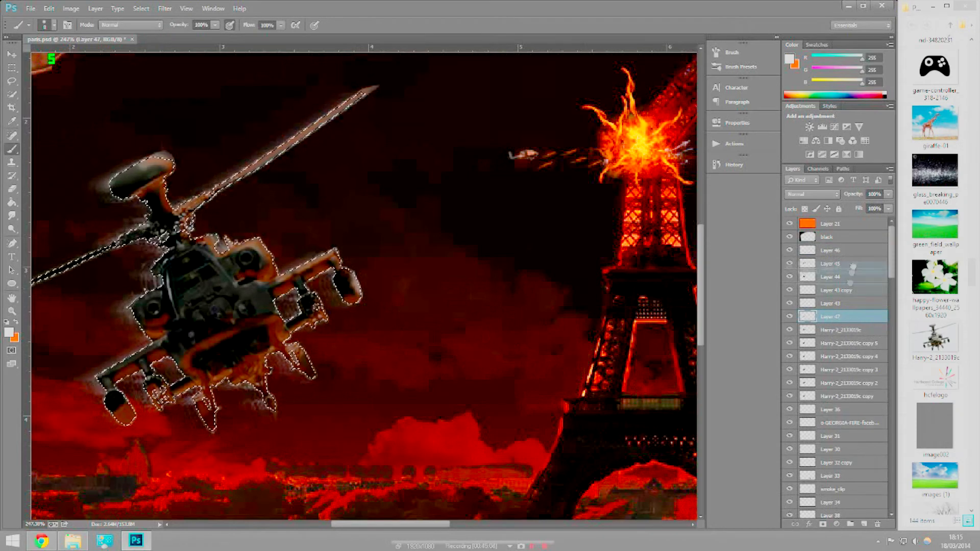
key("ctrl+shift+alt+n")
Step: Paint white highlights on rotor, body and weapon pods, then set opacity to 31%
left_click_drag(372, 93, 331, 116)
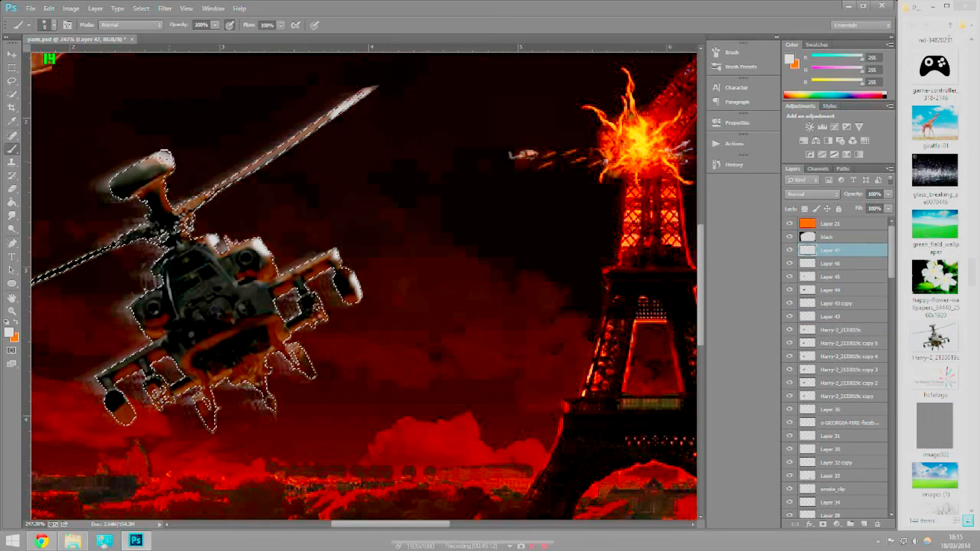
left_click_drag(186, 237, 275, 306)
mouse_move(291, 343)
left_mouse_down()
mouse_move(311, 375)
mouse_move(209, 408)
mouse_move(163, 398)
mouse_move(165, 342)
left_mouse_up()
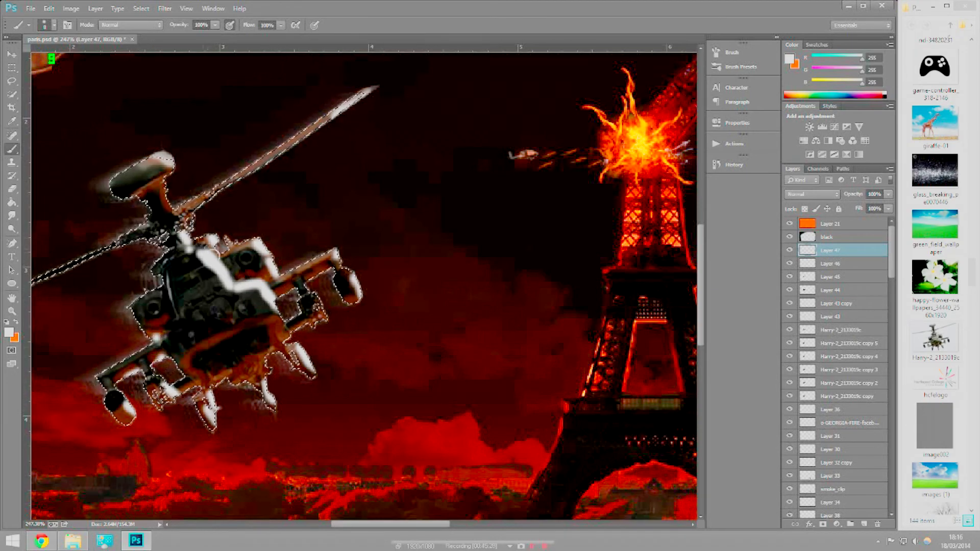
double_click(11, 310)
key("3")
key("1")
key("v")
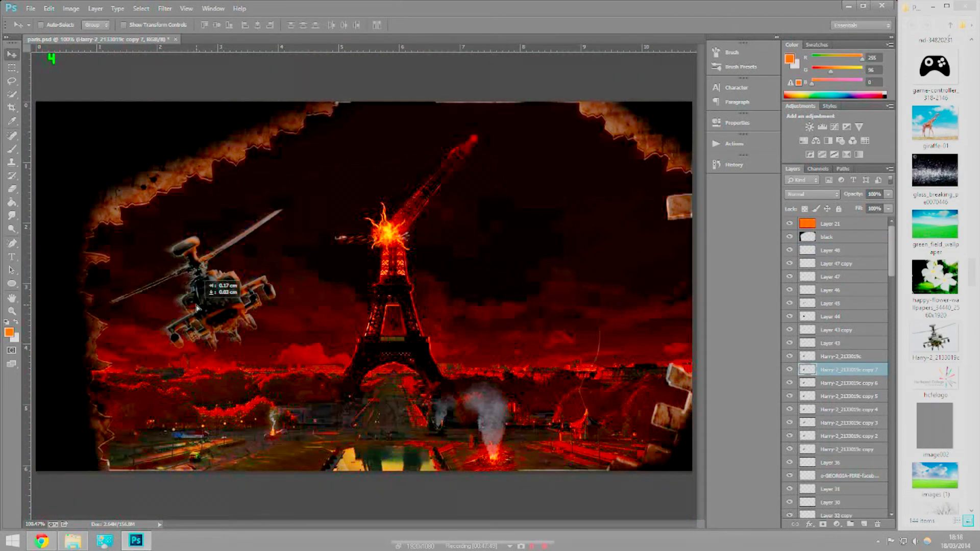
key("ctrl+j")
Step: Set the faint helicopter copy to 21% opacity and offset it as a motion trail
key("2")
key("1")
left_click_drag(188, 315, 196, 317)
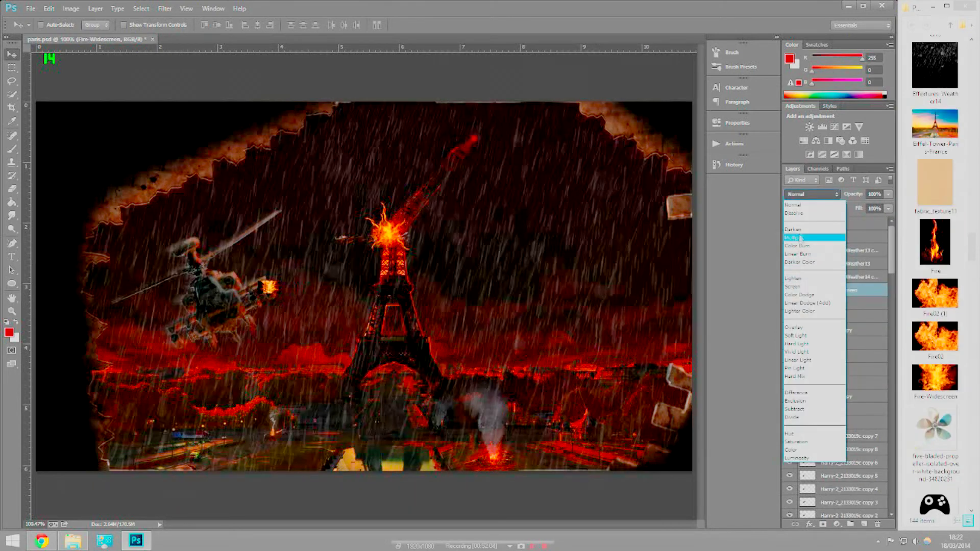
Step: Rasterize the Fire layer and erase parts of it with an 11% opacity eraser
key("e")
left_click(247, 261)
key("Return")
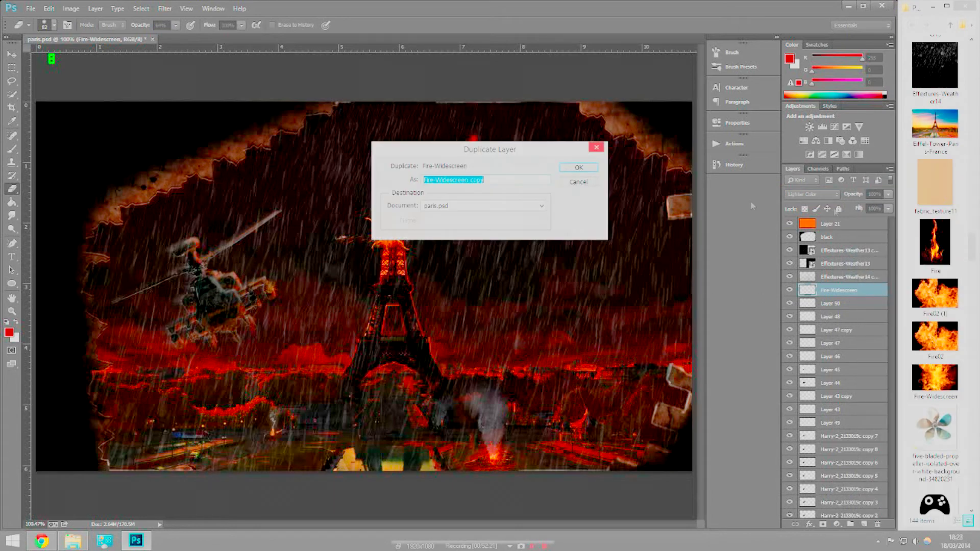
left_click_drag(150, 39, 146, 39)
Step: Make several copies of the Fire-Widescreen layer, nudging one into position
key("ctrl+alt+j")
key("Return")
key("v")
left_click_drag(271, 296, 272, 298)
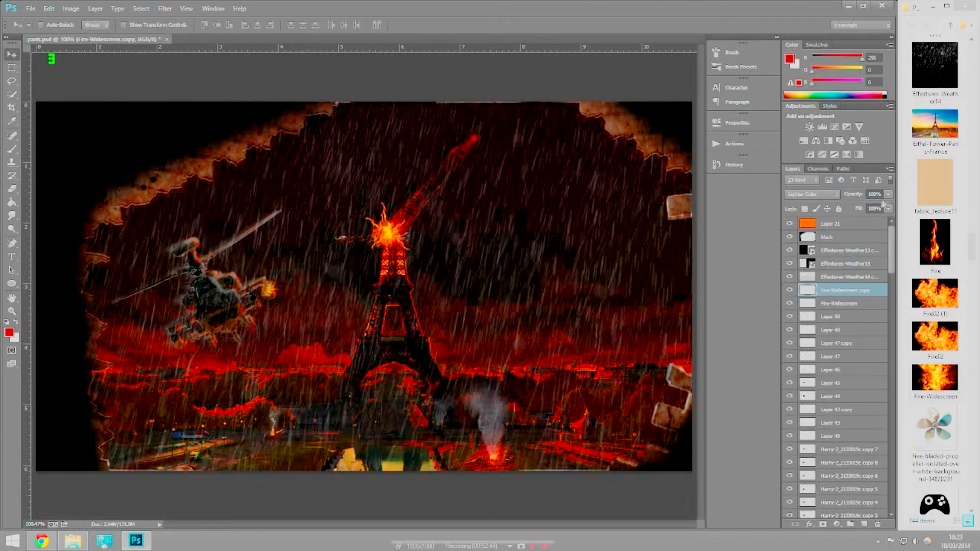
right_click(868, 290)
left_click(796, 179)
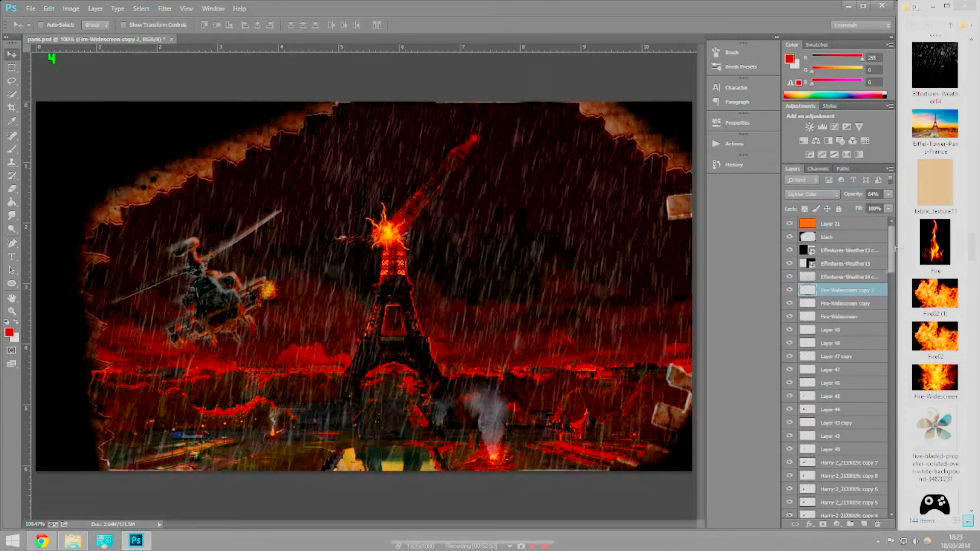
key("ctrl+alt+j")
key("Return")
key("z")
Step: Paint an orange glow at the gun muzzle on new Layer 51 set to Color Dodge
left_click(307, 291)
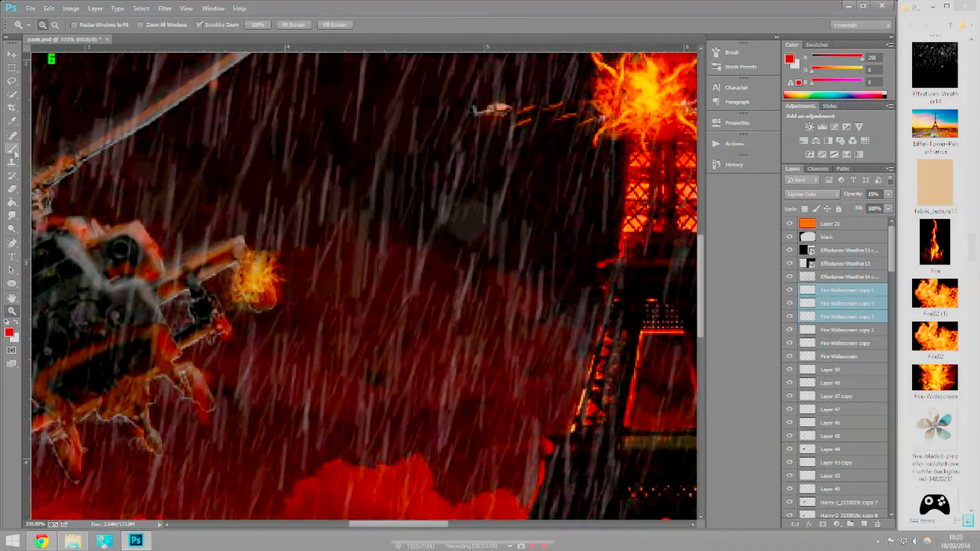
key("b")
key("ctrl+shift+alt+n")
left_click(9, 332)
left_click(462, 477)
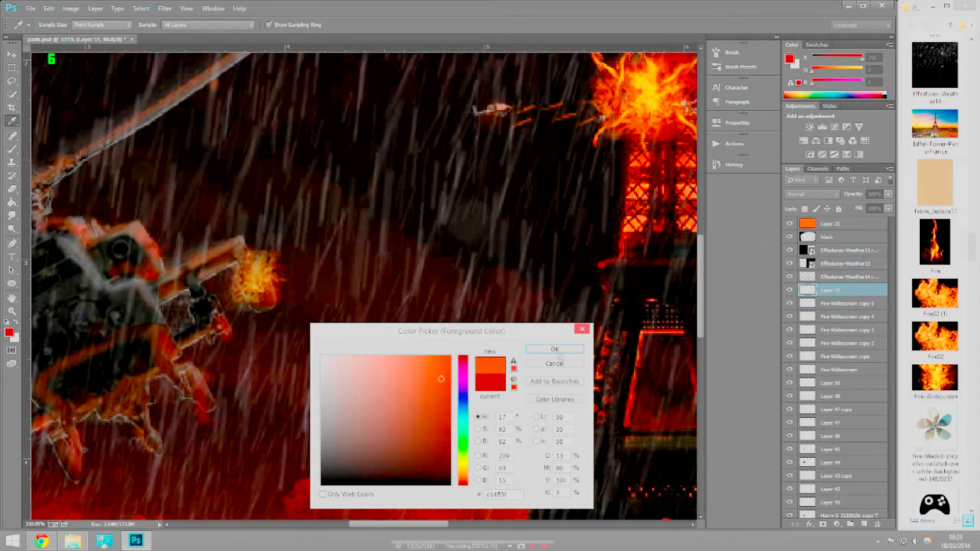
left_click(561, 343)
left_click_drag(278, 255, 254, 303)
left_click(811, 194)
left_click(806, 286)
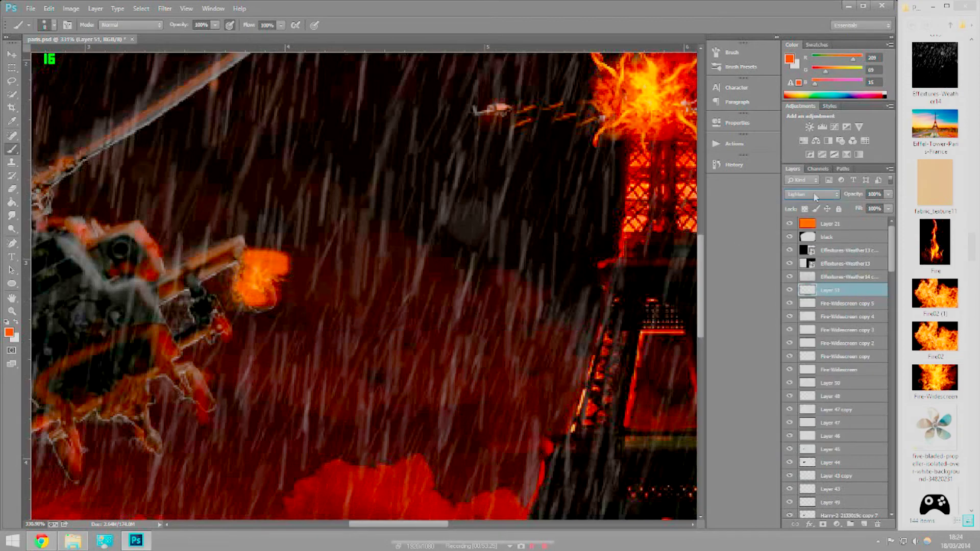
left_click(811, 194)
left_click(799, 232)
left_click(888, 207)
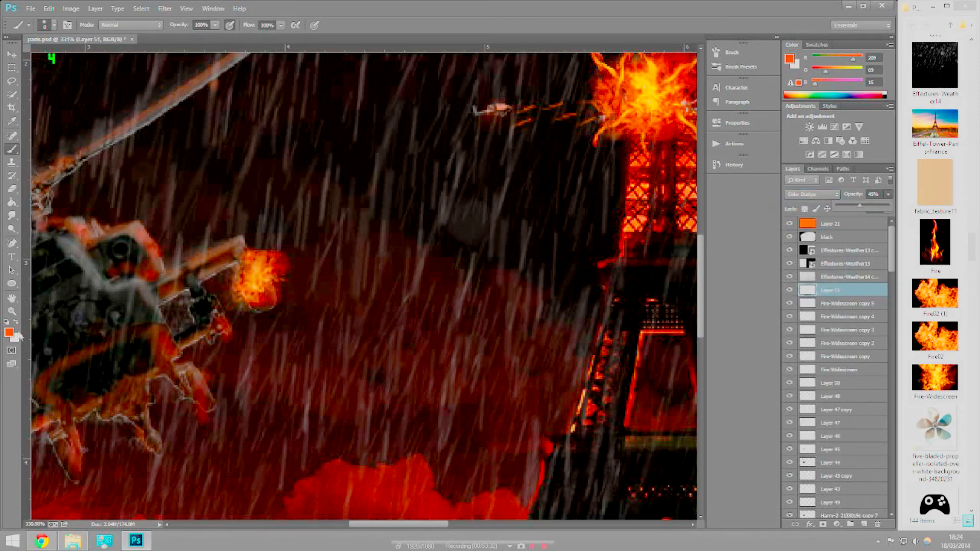
scroll(245, 398, "left", 6)
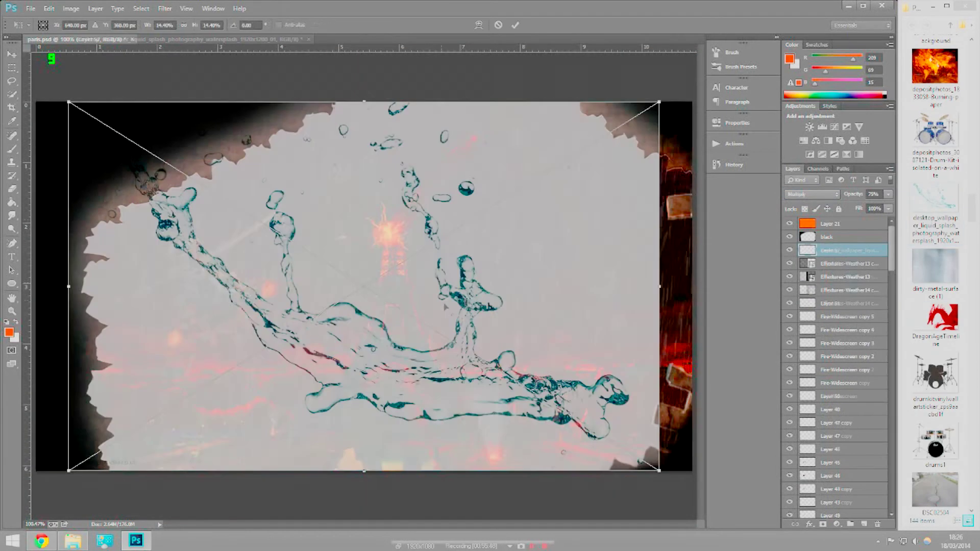
Step: Clear the area around the splash and move a first duplicate to a new spot
key("ctrl+shift+i")
key("Delete")
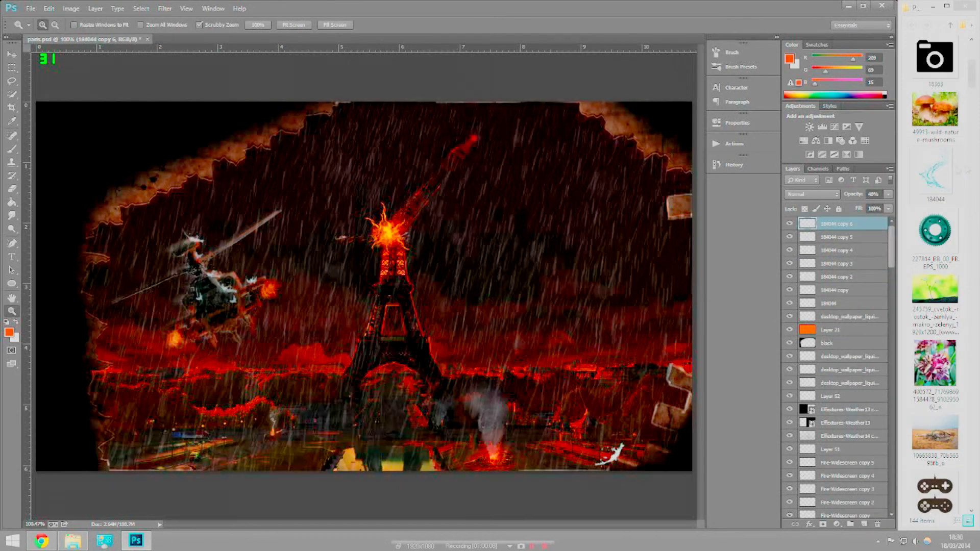
key("v")
right_click(862, 224)
left_click(785, 176)
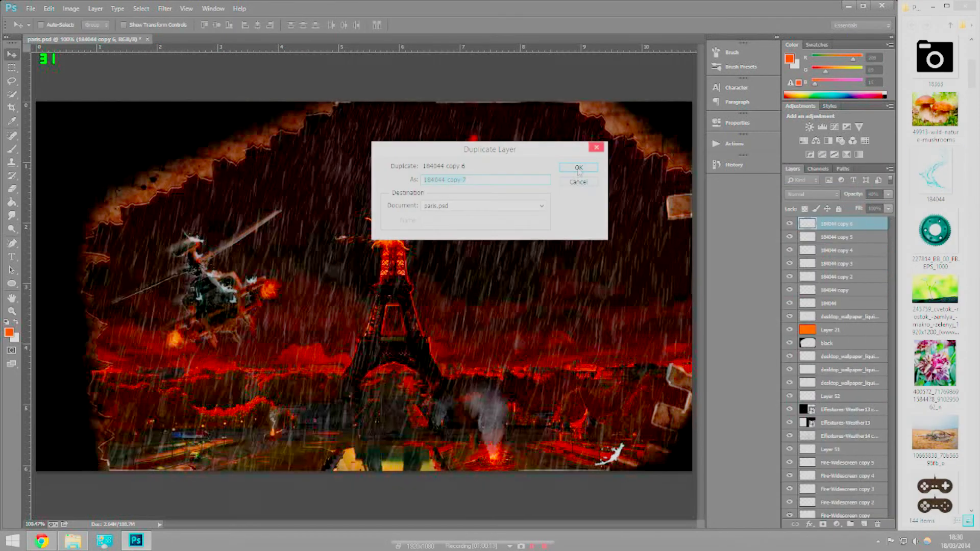
key("Return")
mouse_move(143, 372)
left_mouse_down()
mouse_move(161, 406)
mouse_move(665, 193)
left_mouse_up()
Step: Duplicate the splash several more times and scatter the copies around the scene
right_click(847, 223)
left_click(786, 176)
key("Return")
right_click(847, 224)
left_click(786, 176)
key("Return")
mouse_move(681, 195)
left_mouse_down()
mouse_move(555, 253)
mouse_move(647, 249)
left_mouse_up()
right_click(856, 223)
left_click(878, 176)
key("Return")
key("Return")
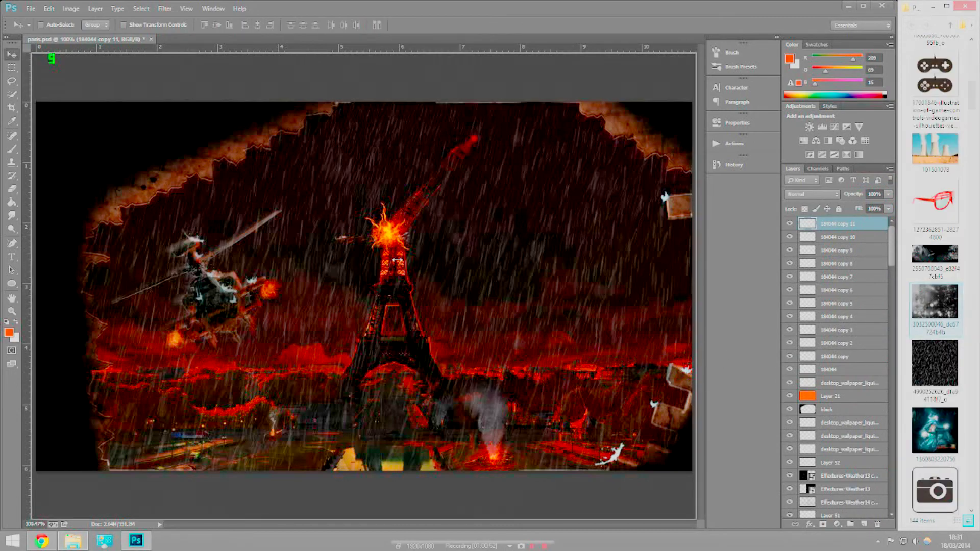
Step: Add the raindrop image in Color Dodge, scaled past the canvas edges
left_click_drag(934, 302, 397, 260)
key("Return")
left_click(812, 193)
left_click(812, 306)
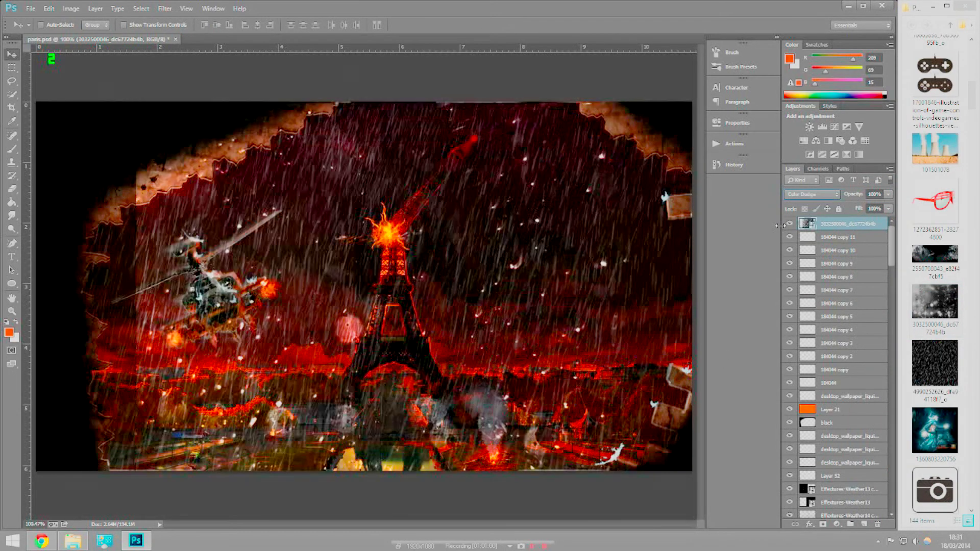
key("ctrl+t")
mouse_move(629, 471)
left_mouse_down()
mouse_move(746, 498)
mouse_move(439, 416)
left_mouse_up()
key("Return")
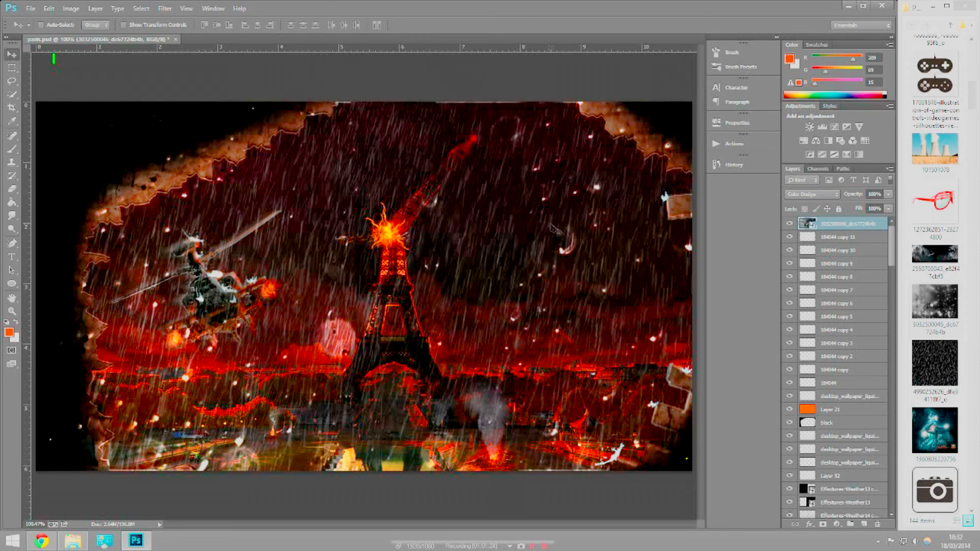
Step: On new Layer 53, paint ff0000 red strokes along the left, top and right edges
left_click(863, 524, "ctrl")
key("b")
left_click(9, 332)
type("ff0000")
key("Return")
left_click(48, 25)
left_click_drag(301, 109, 102, 467)
mouse_move(561, 107)
left_mouse_down()
mouse_move(662, 335)
mouse_move(658, 459)
left_mouse_up()
Step: Redo the right-edge red strokes and set the red layer to Color Burn at 46% opacity
key("ctrl+z")
left_click_drag(566, 107, 687, 168)
left_click(679, 383)
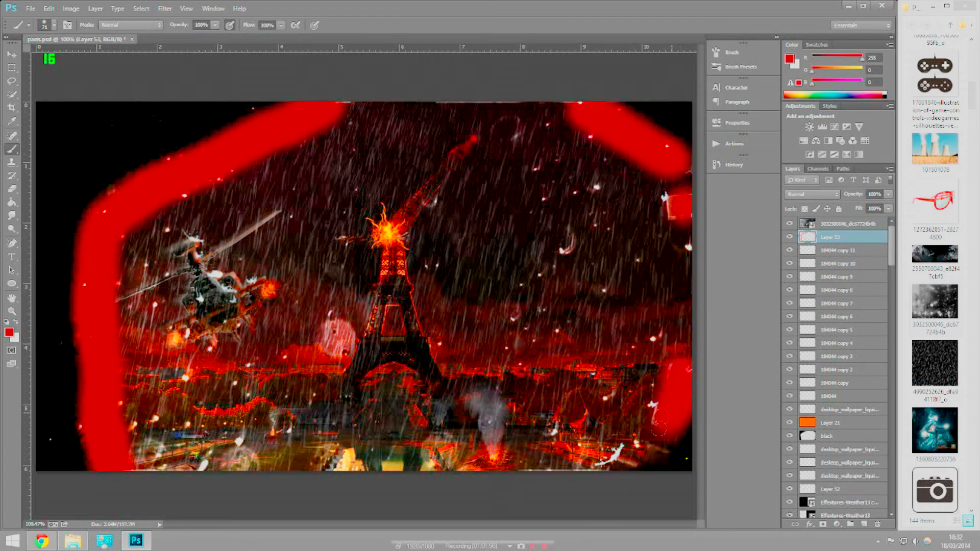
left_click(811, 194)
left_click(796, 232)
key("Up")
key("Up")
key("Up")
key("Up")
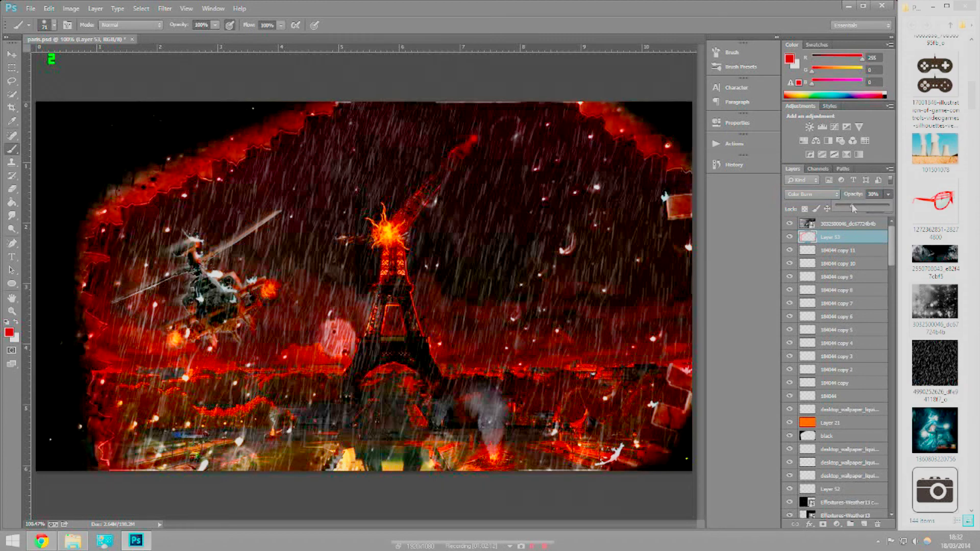
left_click_drag(882, 218, 859, 209)
Step: Erase excess red with a 92% eraser and add a nearly faded duplicate of Layer 53
key("v")
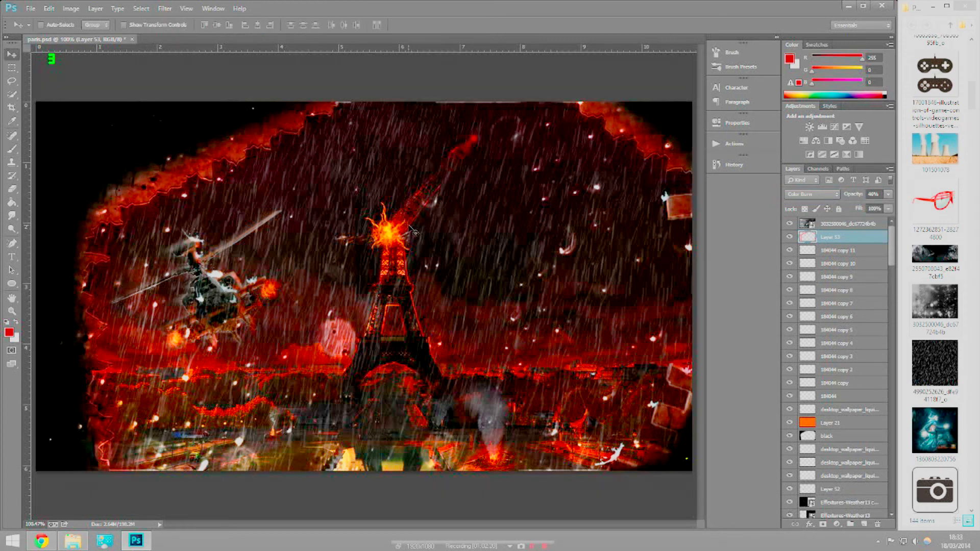
key("e")
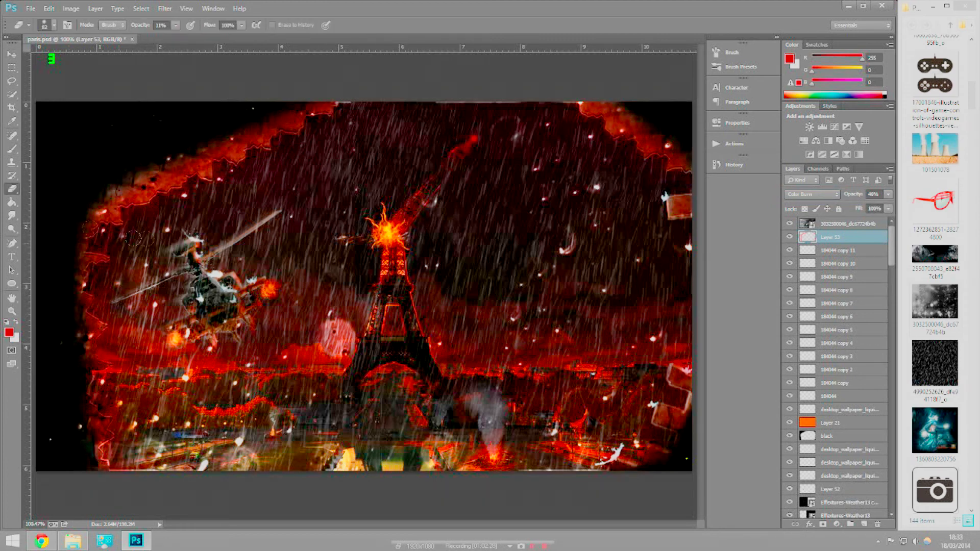
left_click(175, 25)
left_click_drag(176, 37, 218, 36)
left_click(187, 191)
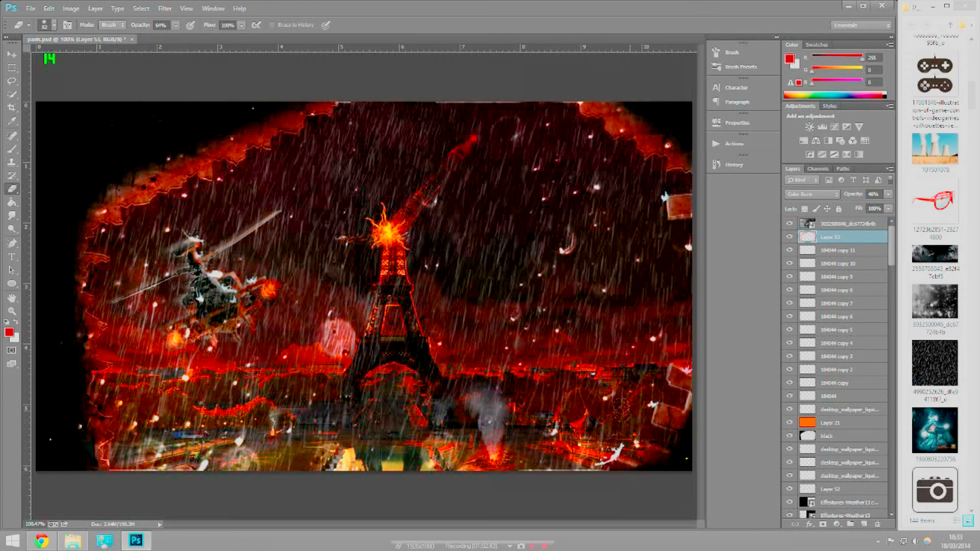
key("ctrl+j")
left_click_drag(867, 209, 840, 212)
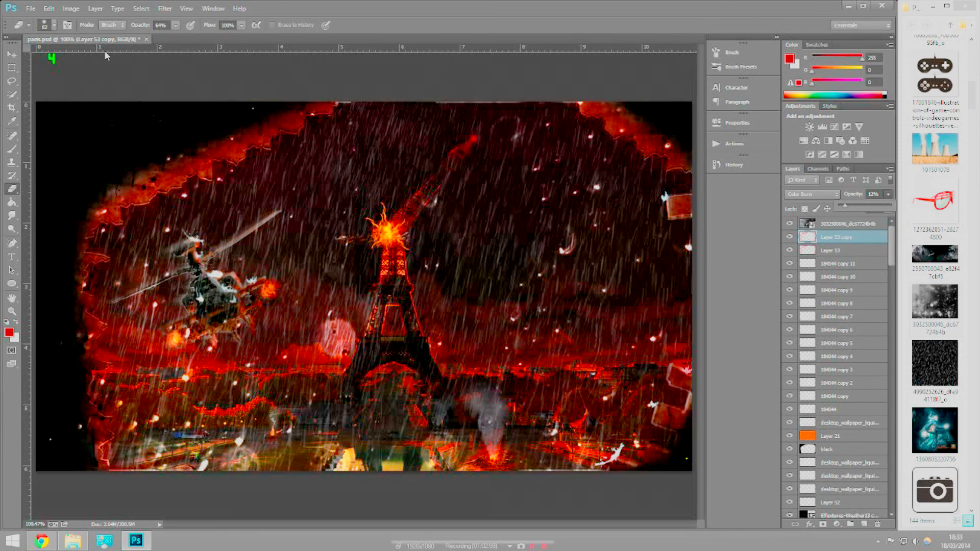
Step: Paint red over the helicopter on new Layer 54 and set it to Color Burn
left_click(864, 524)
key("z")
mouse_move(183, 306)
left_mouse_down()
mouse_move(214, 306)
mouse_move(153, 347)
left_mouse_up()
key("b")
left_click(54, 25)
left_click(201, 334)
left_click_drag(260, 316, 296, 275)
left_click_drag(230, 270, 178, 204)
key("z")
key("ctrl+0")
left_click(811, 194)
left_click(807, 245)
key("v")
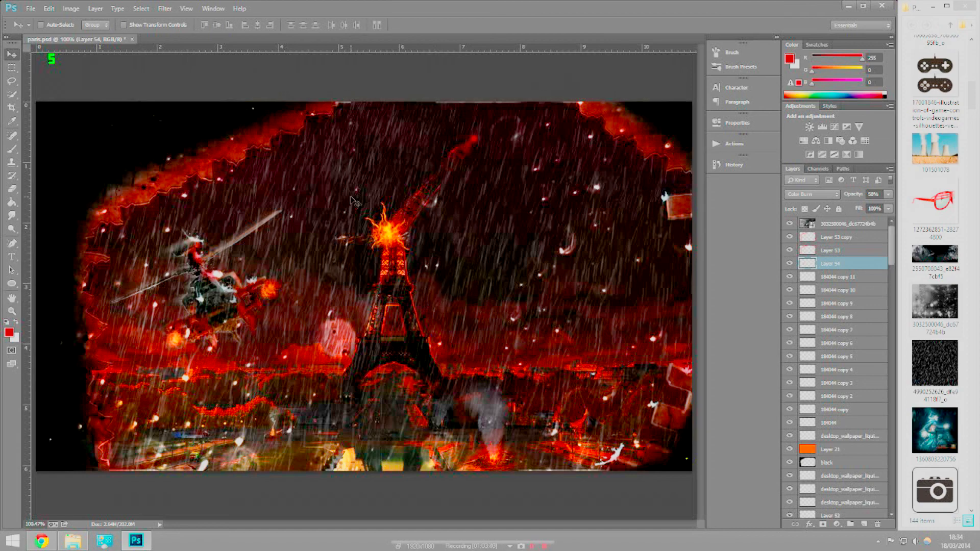
left_click_drag(975, 92, 976, 384)
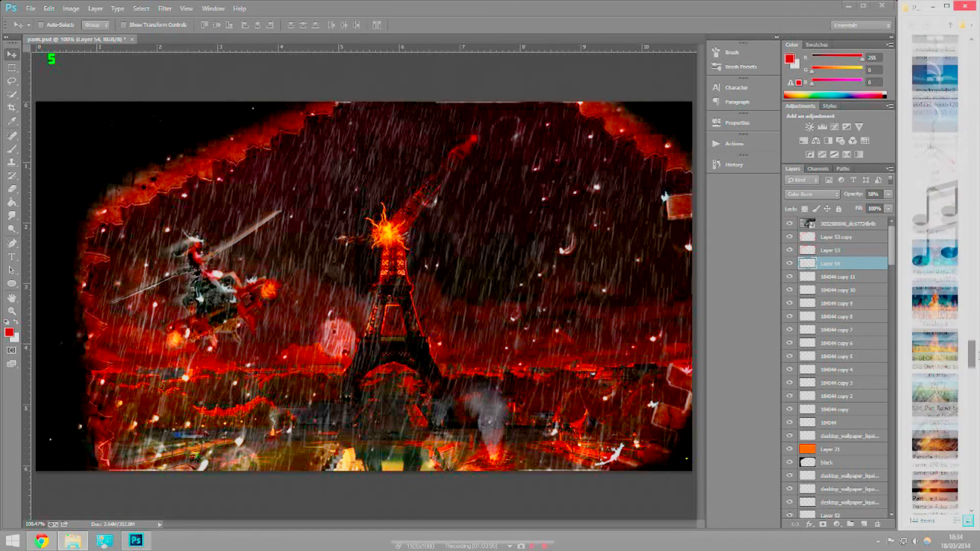